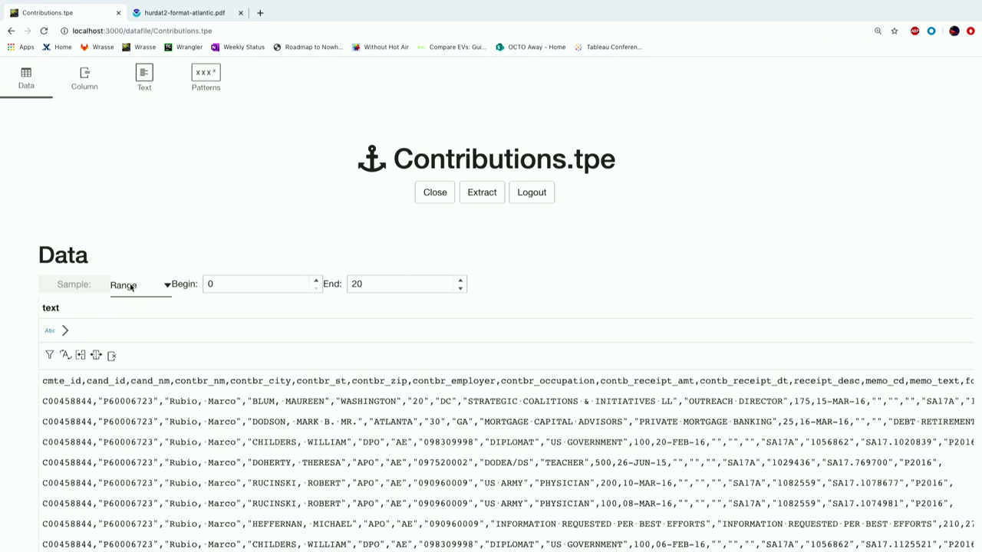
left_click(130, 287)
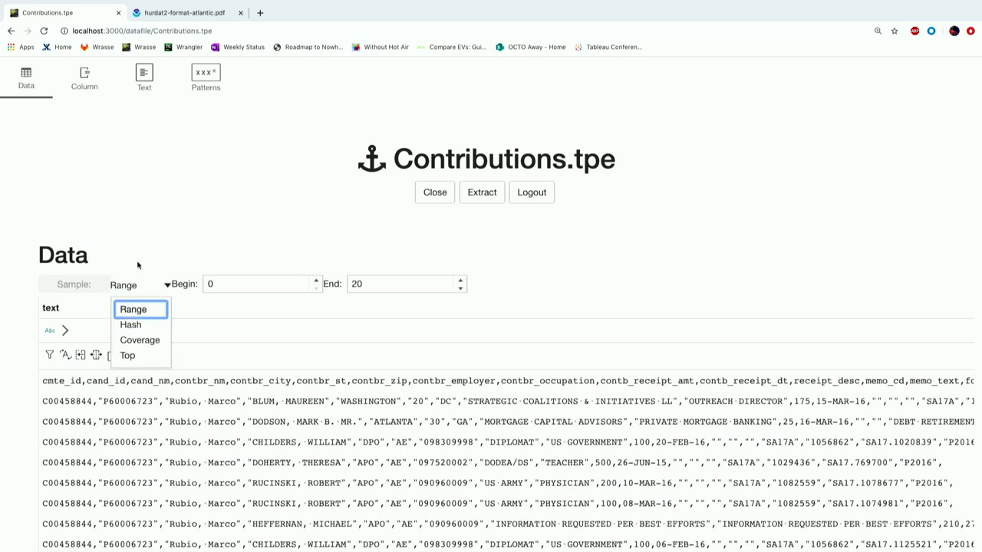
key("Escape")
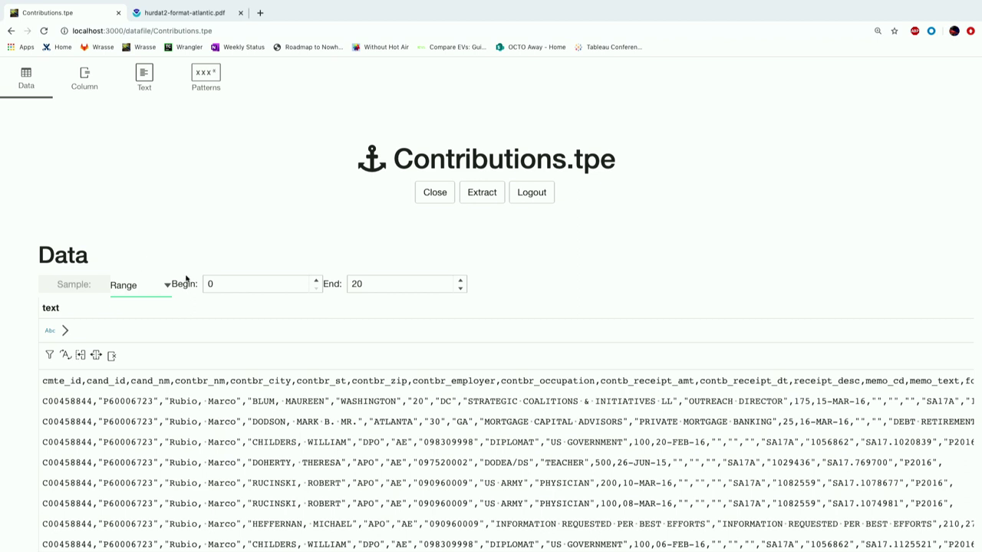
left_click(220, 284)
scroll(197, 418, "down", 3)
scroll(197, 419, "down", 2)
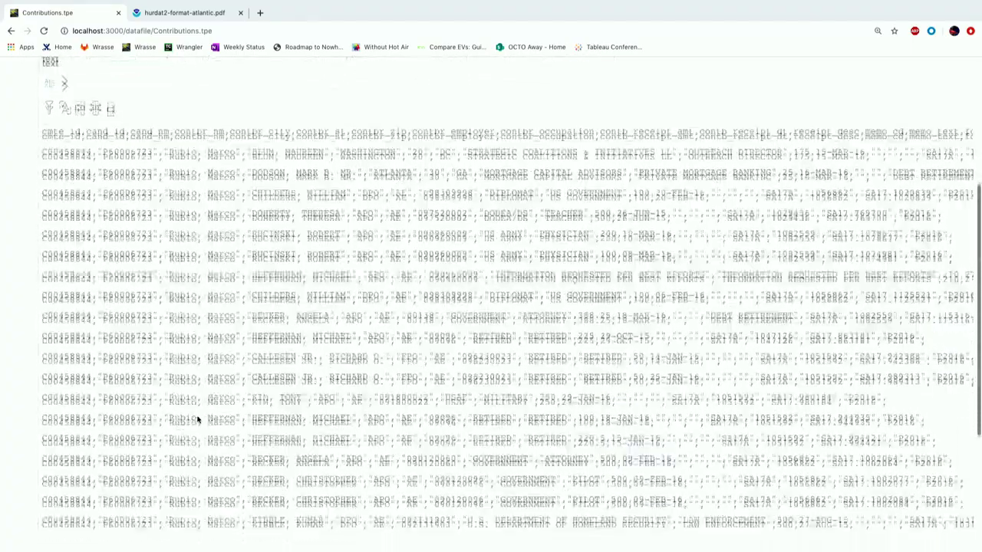
scroll(197, 418, "up", 3)
scroll(197, 418, "up", 2)
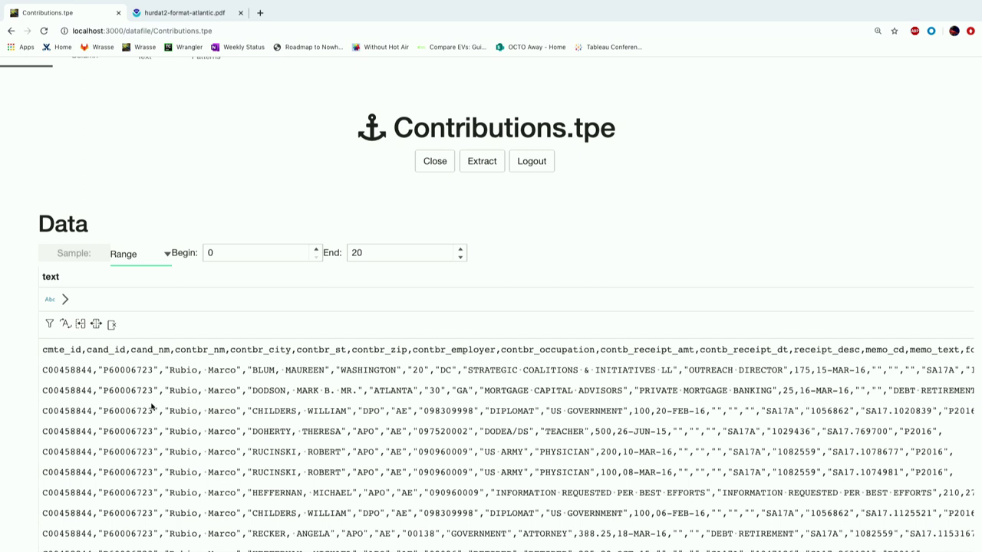
Resample the data with Hash sampling and scan the rows from several candidates.
left_click(147, 266)
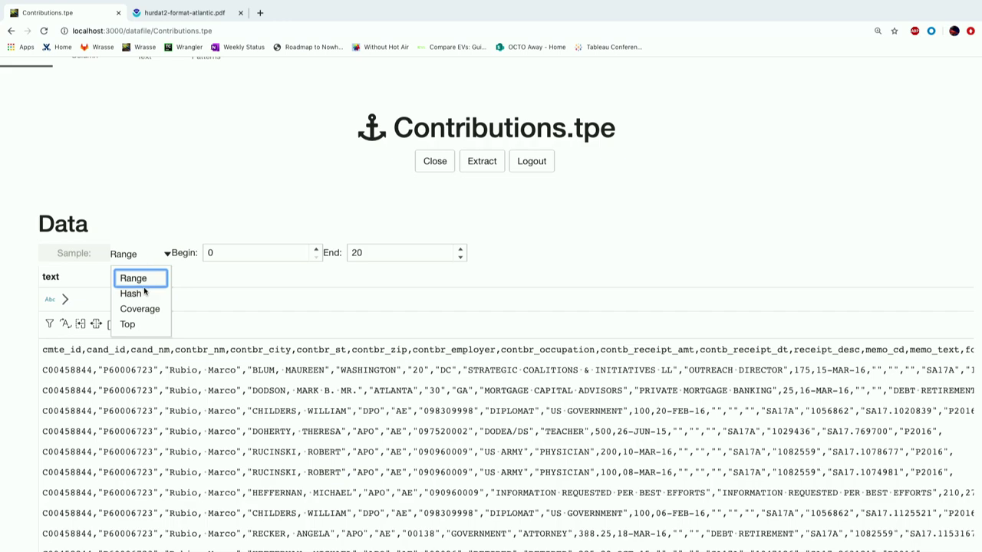
left_click(144, 293)
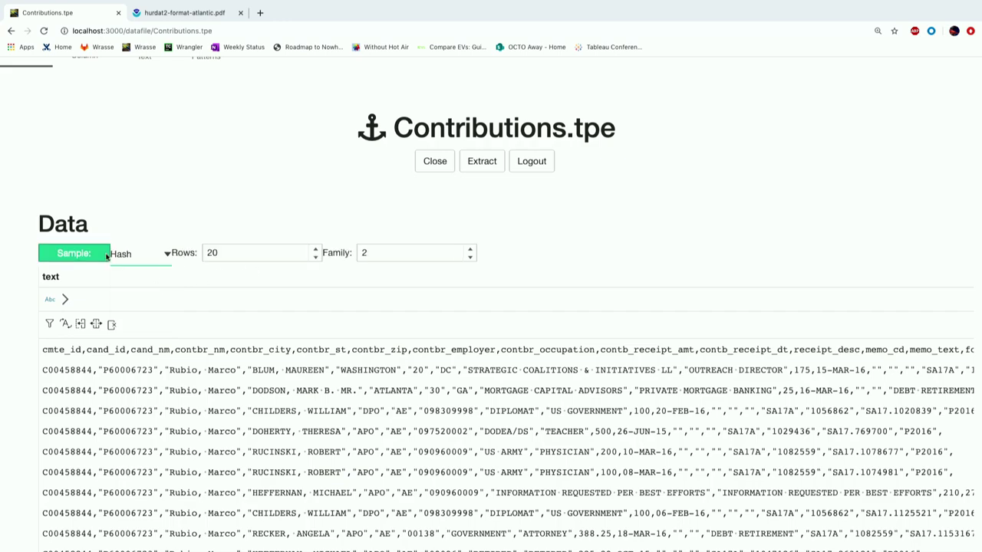
left_click(76, 258)
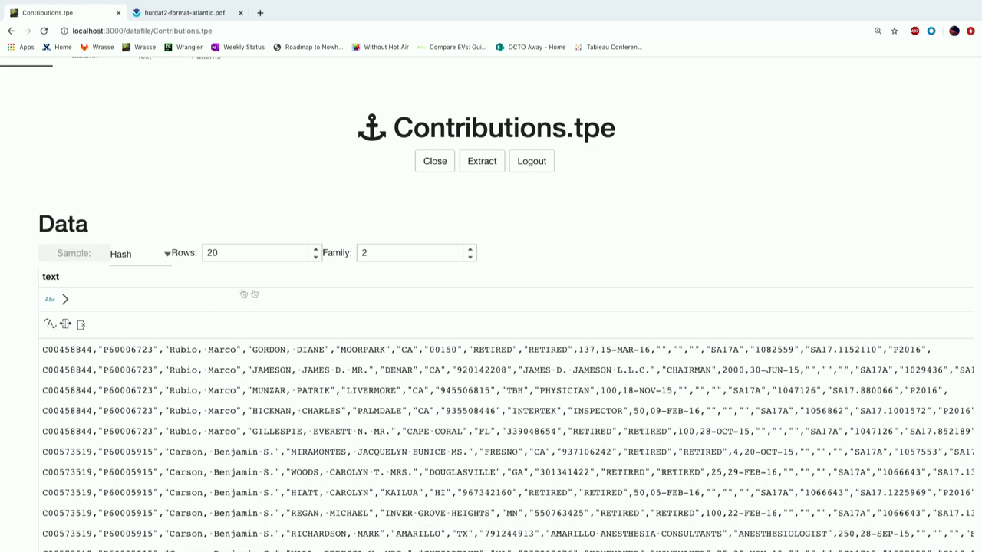
scroll(248, 291, "down", 3)
scroll(257, 292, "down", 2)
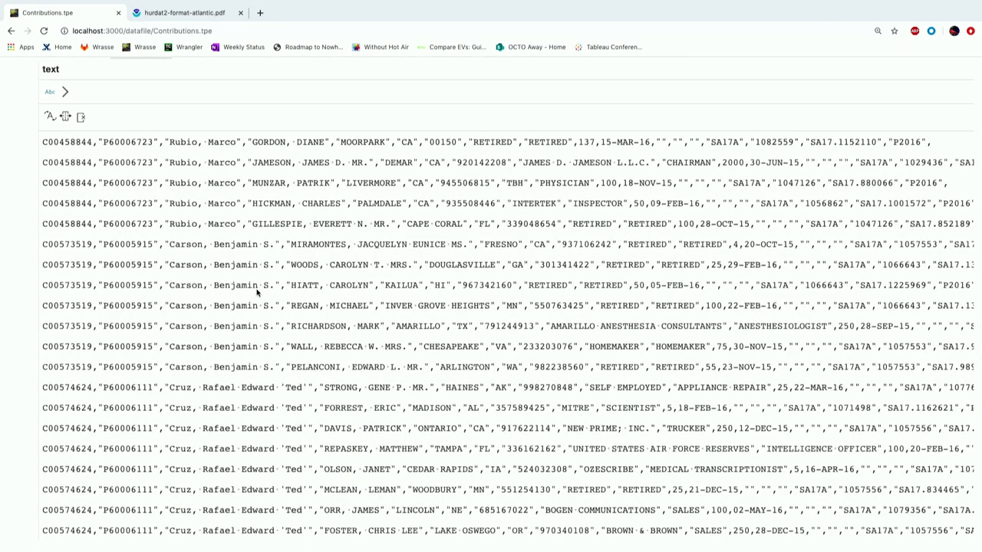
scroll(256, 292, "up", 3)
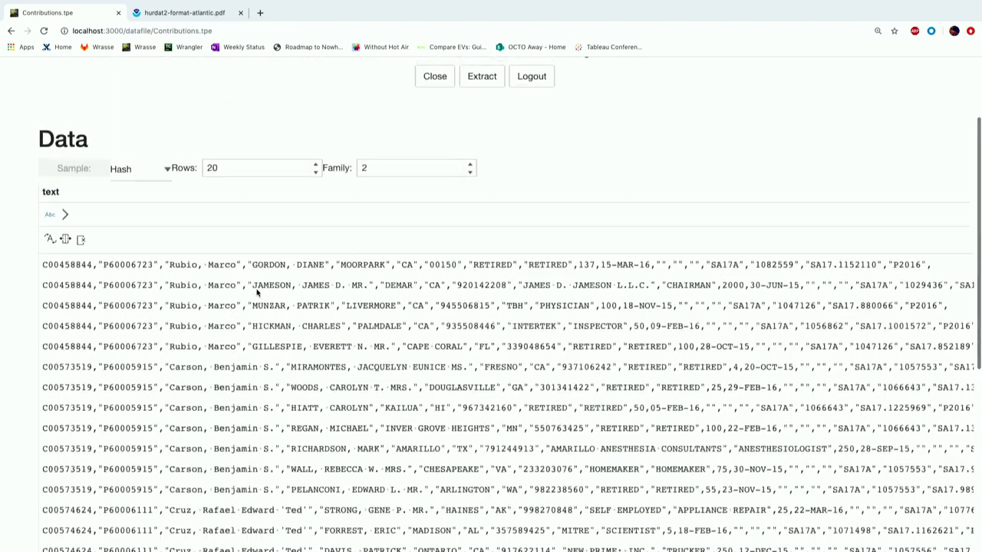
Switch the Sample method back to Range.
left_click(140, 169)
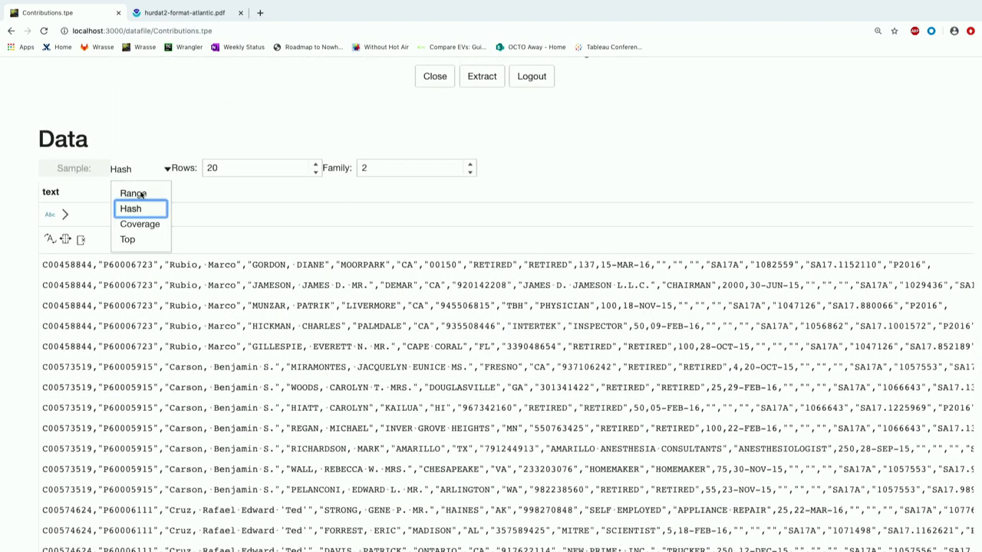
left_click(137, 193)
left_click(217, 173)
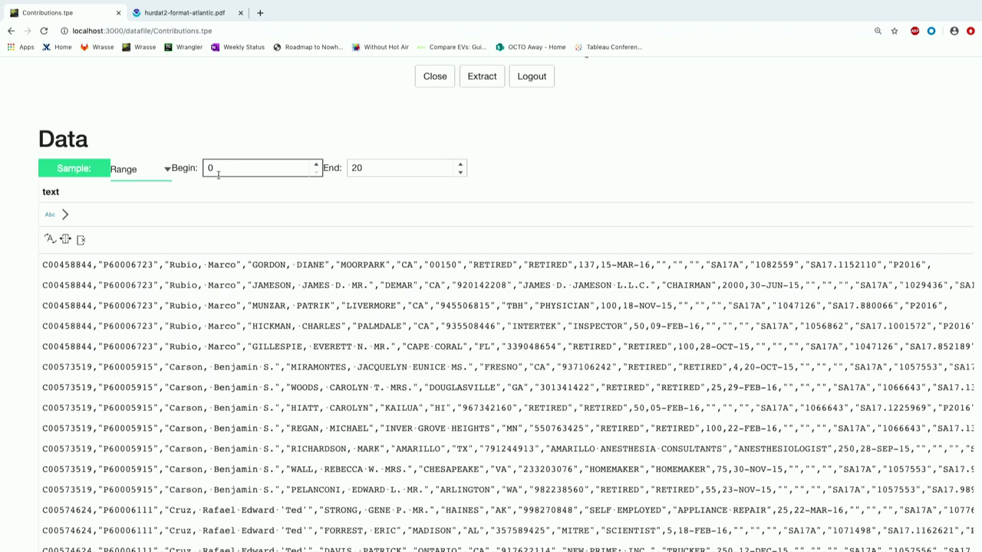
scroll(218, 175, "down", 5)
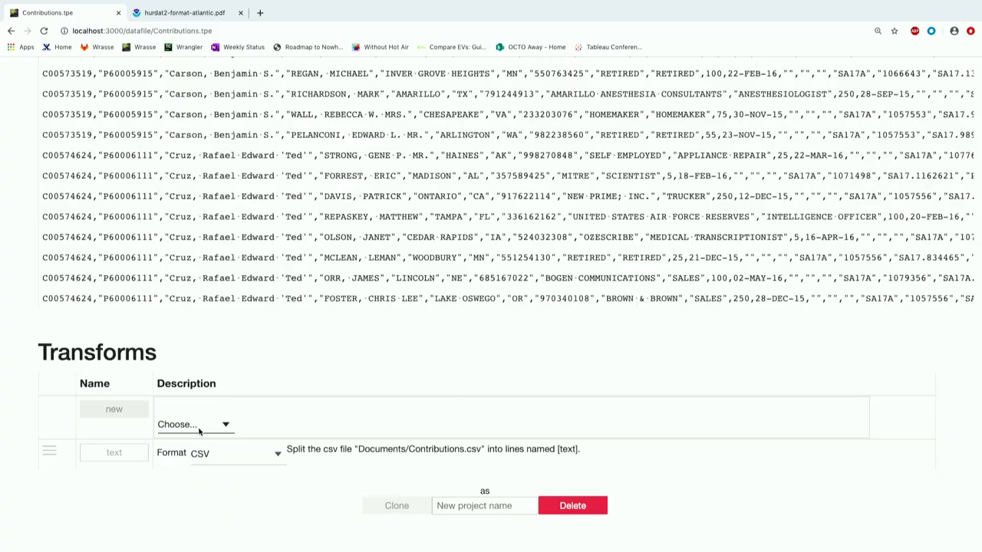
Set up an Unnest of the text column as CSV and reload the preview from the first rows.
scroll(201, 429, "up", 5)
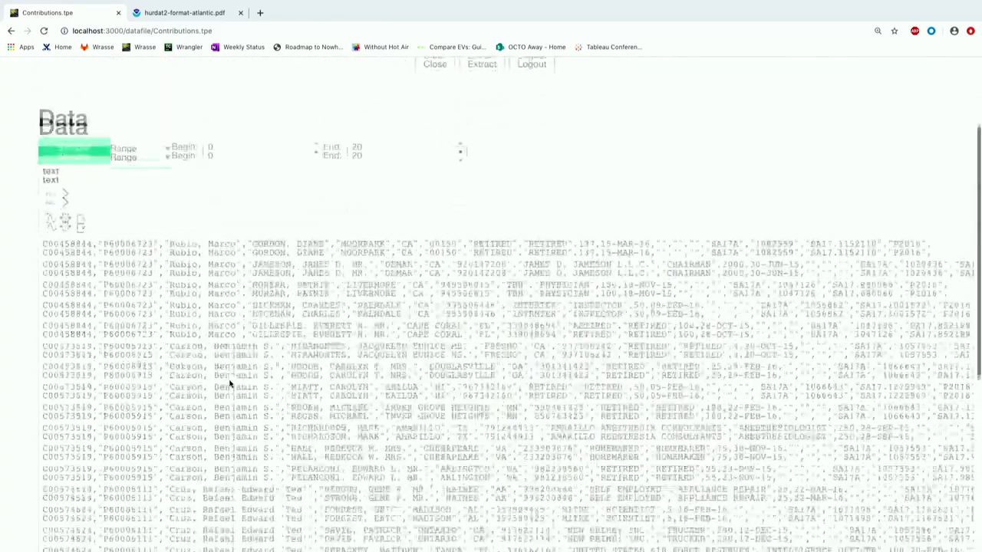
scroll(229, 384, "down", 5)
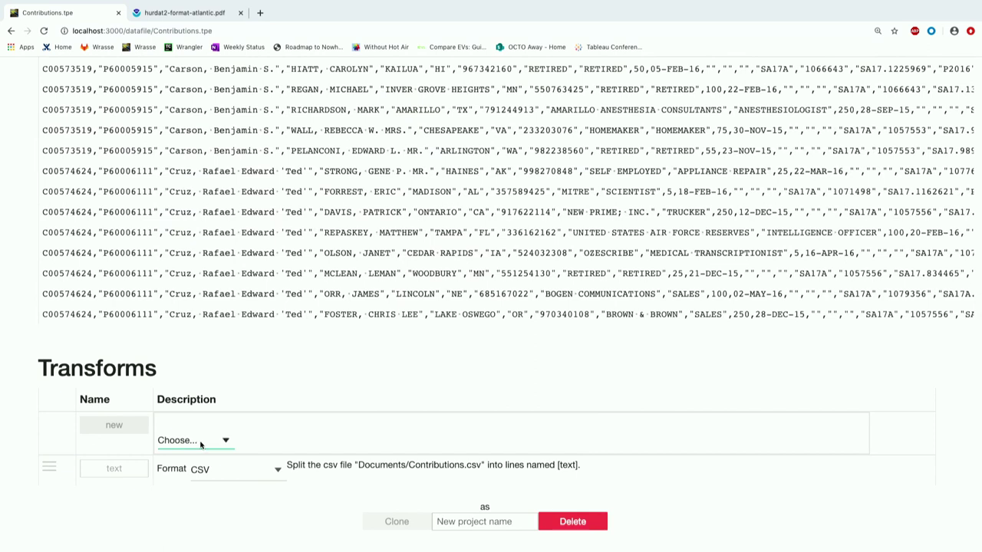
left_click(201, 442)
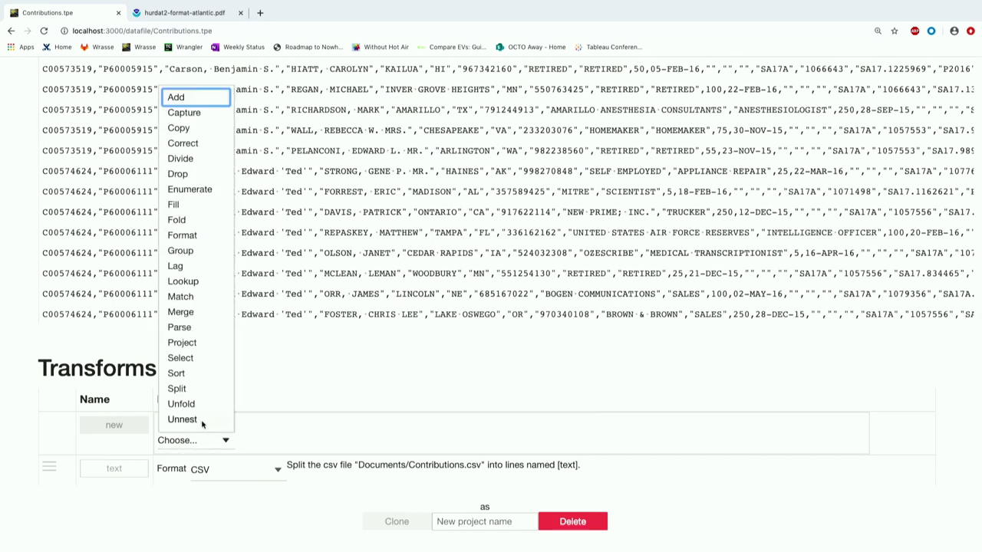
left_click(202, 420)
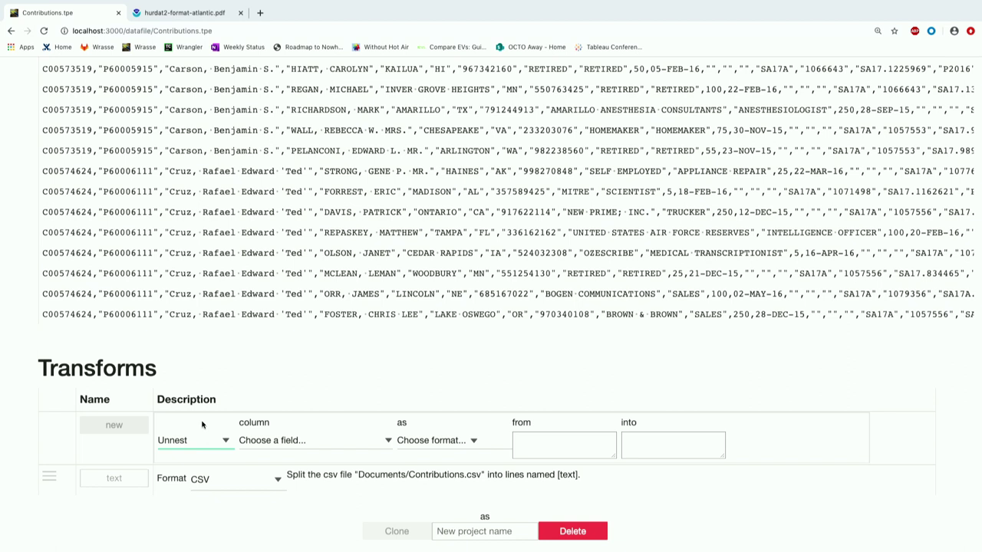
left_click(279, 443)
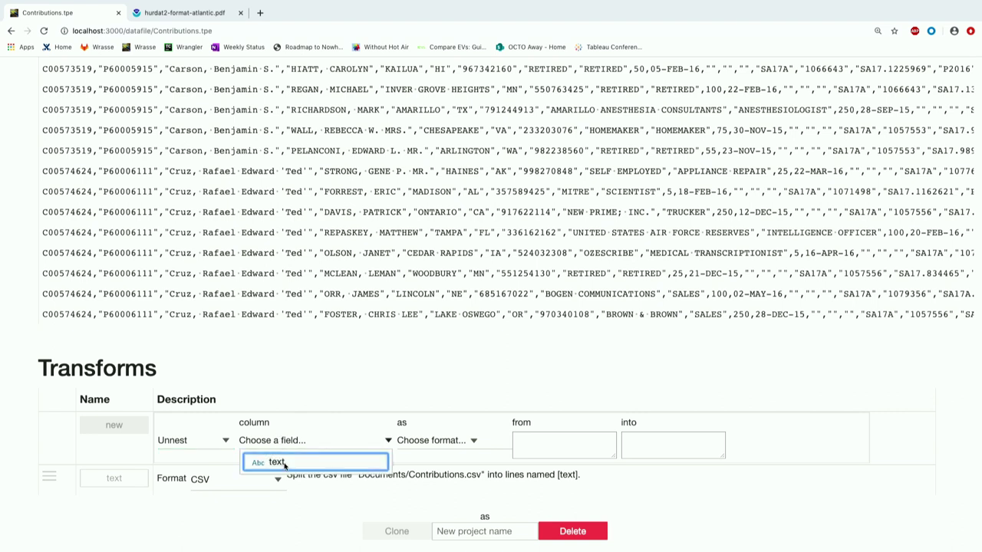
left_click(281, 462)
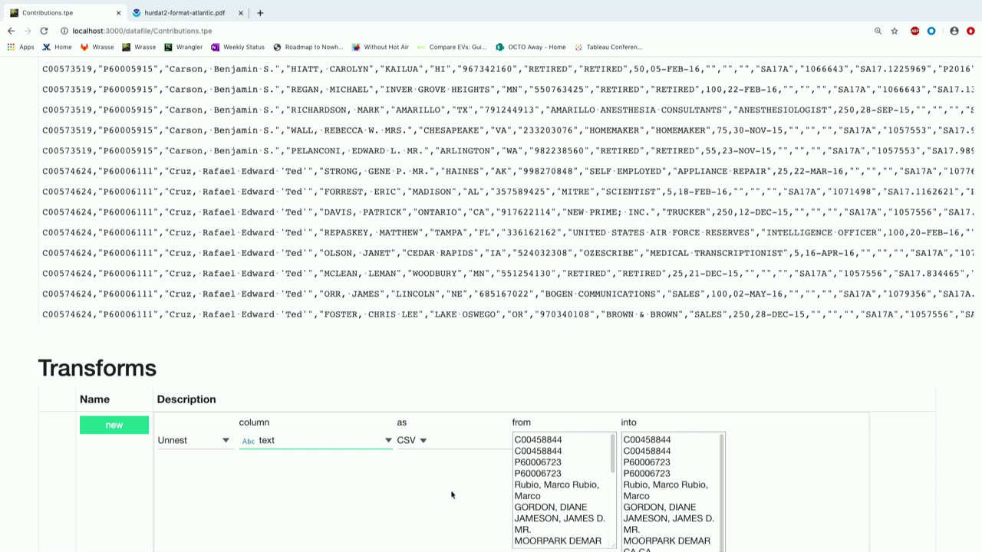
scroll(451, 499, "down", 3)
scroll(476, 488, "up", 10)
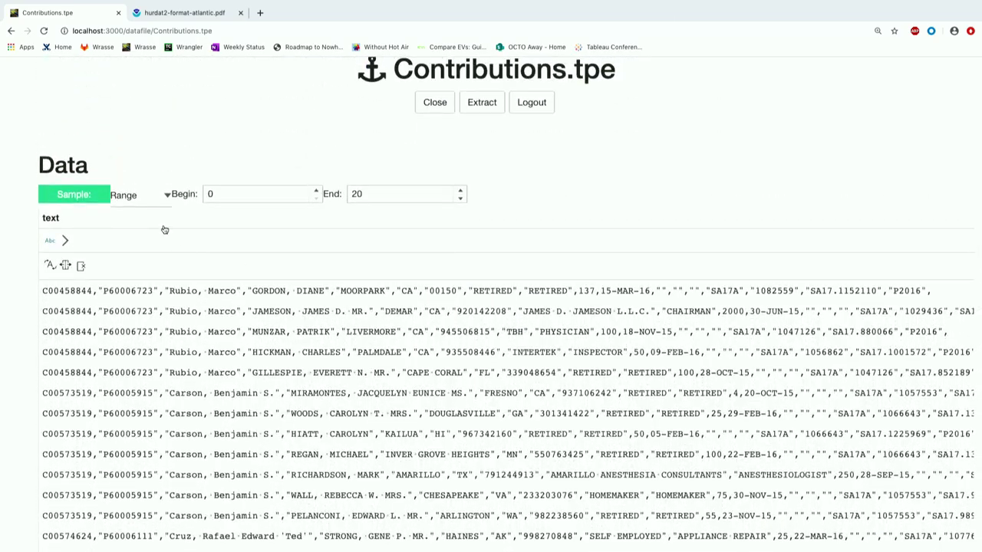
left_click(92, 195)
scroll(175, 179, "down", 10)
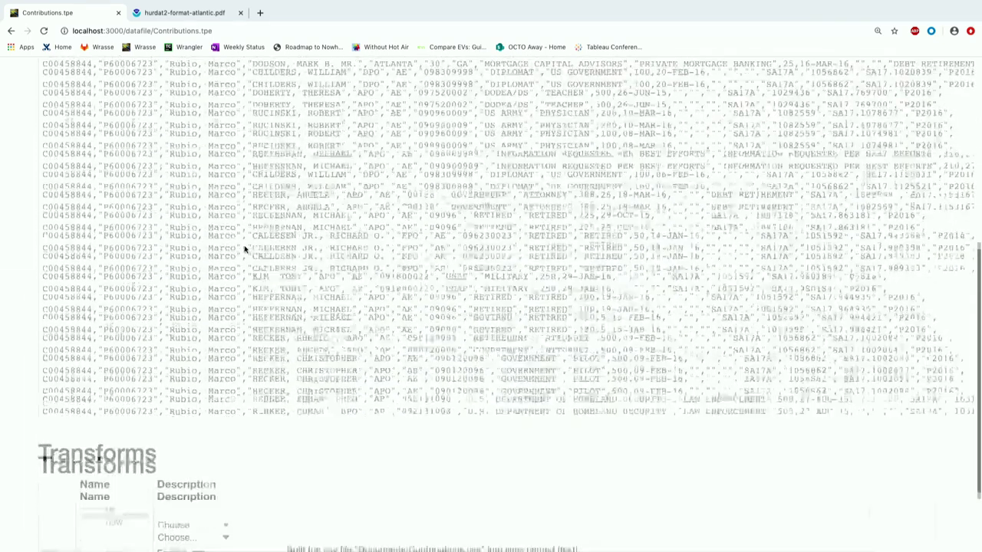
Add the Unnest transform on the text column, splitting it into 18 columns.
left_click(170, 424)
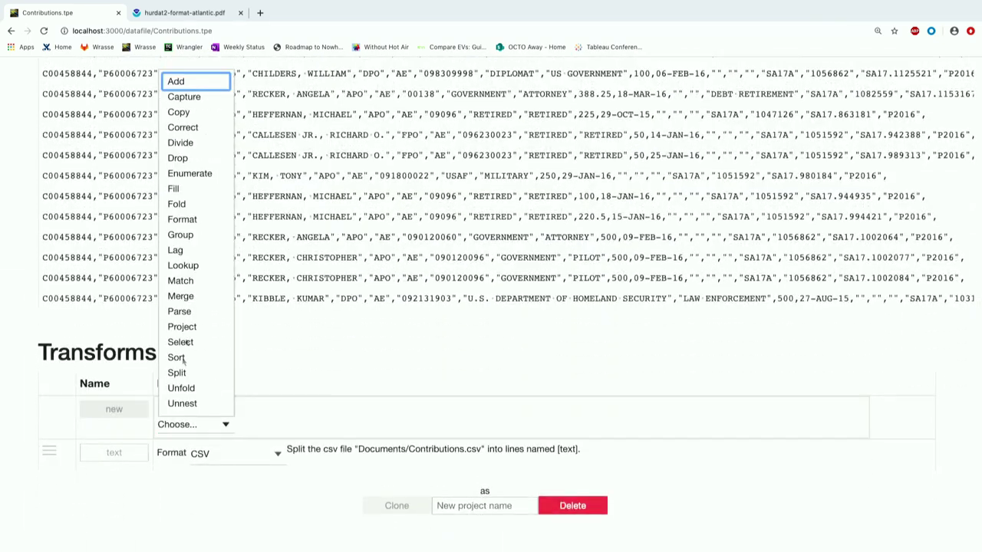
left_click(195, 403)
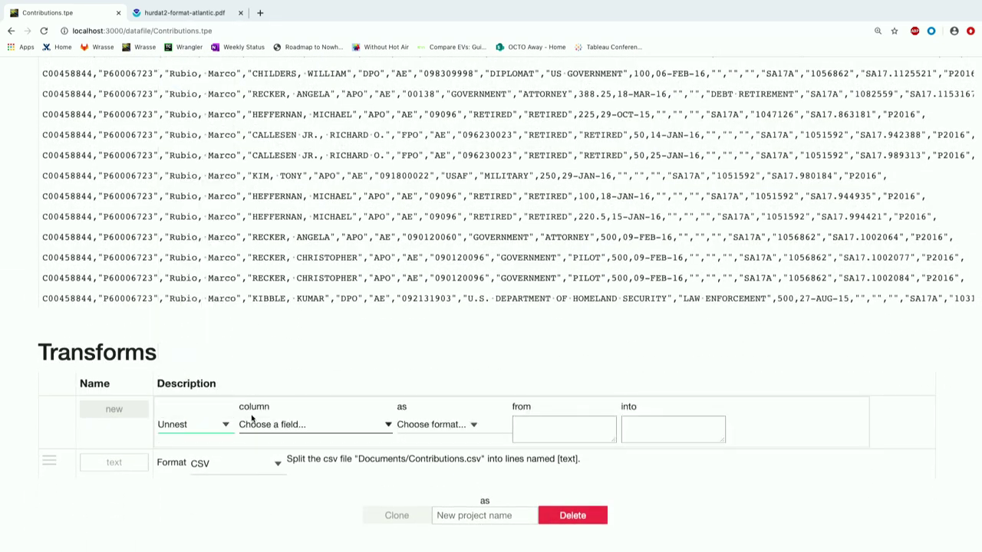
left_click(253, 423)
left_click(262, 447)
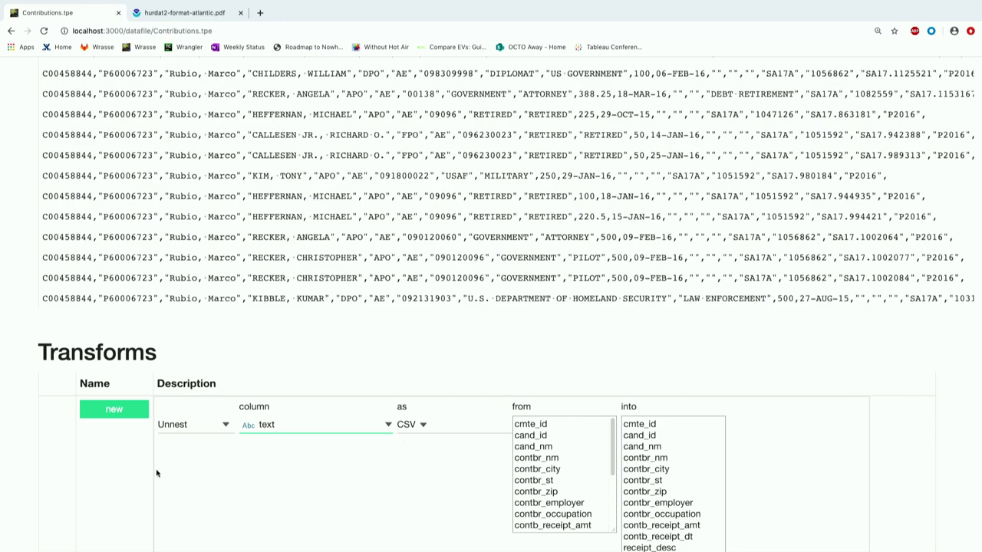
left_click(114, 410)
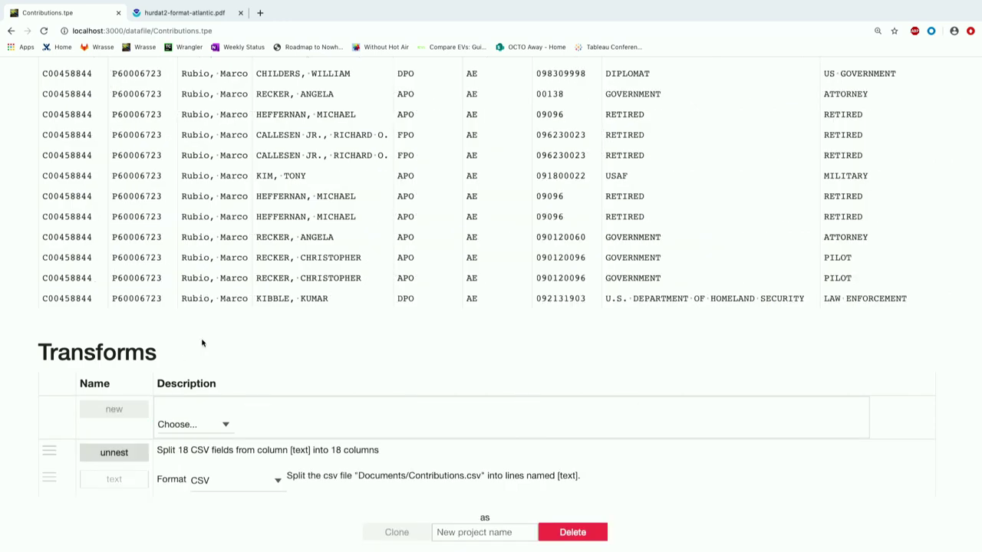
Hide the cand_id, cand_nm, contbr_nm and contbr_city columns from the data view.
scroll(286, 284, "down", 3)
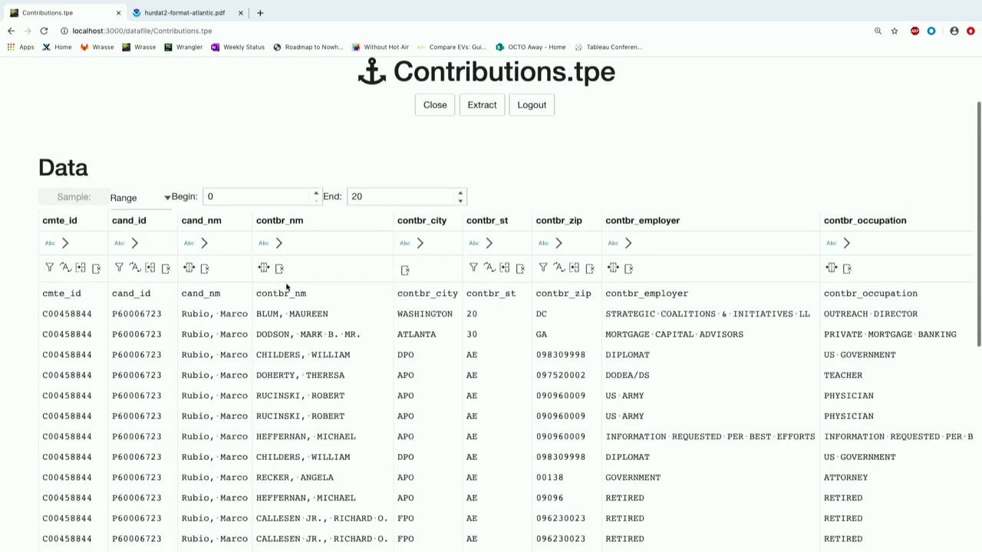
scroll(286, 287, "down", 1)
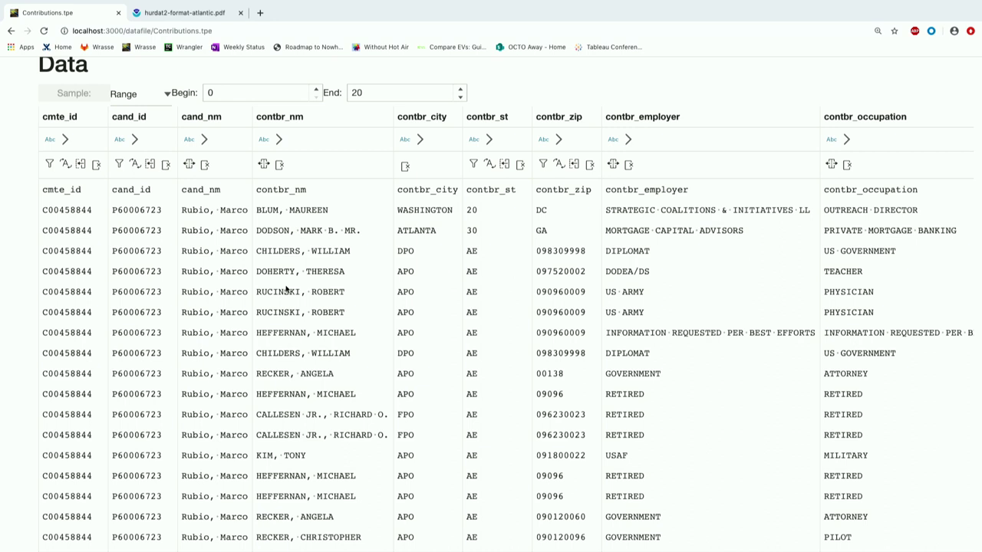
scroll(285, 289, "right", 5)
scroll(285, 289, "left", 5)
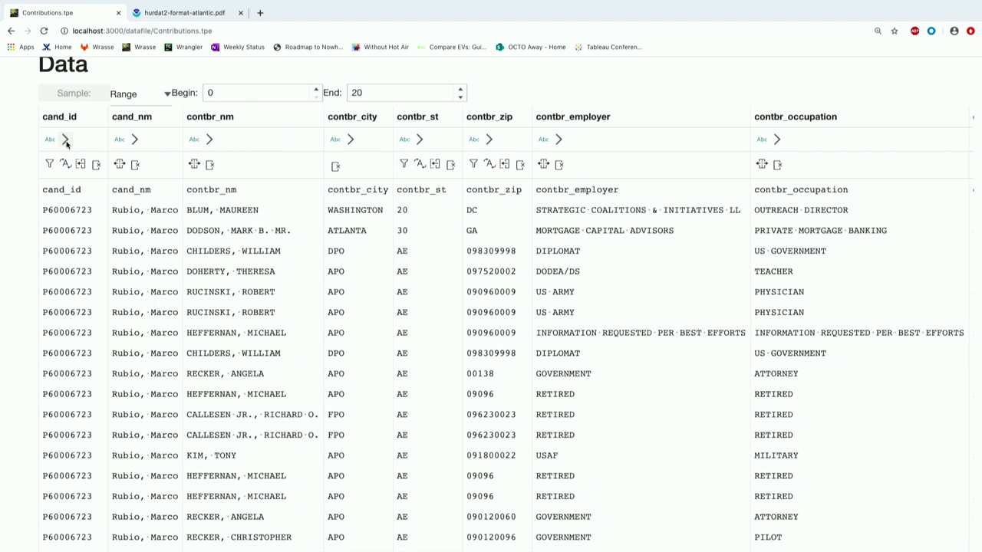
left_click(66, 140)
left_click(66, 140)
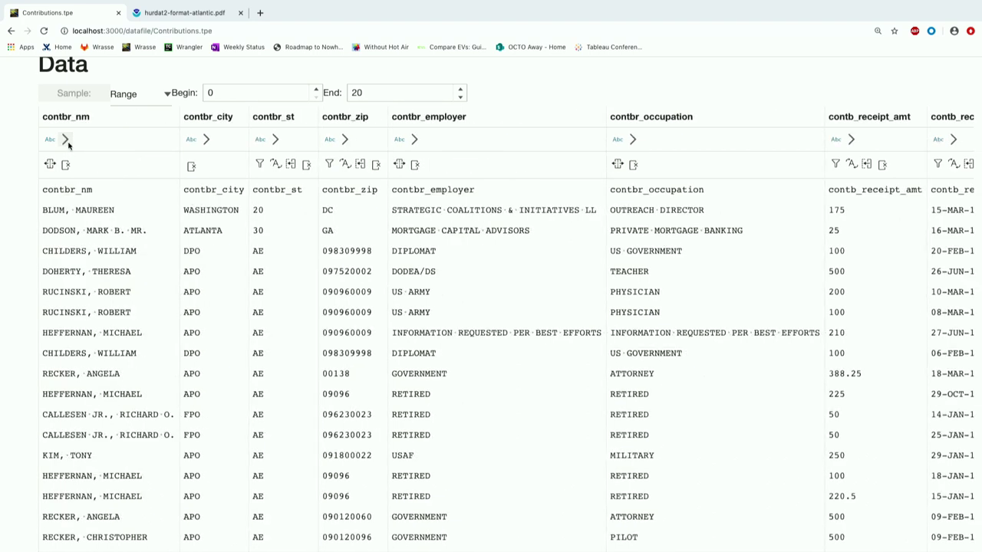
left_click(65, 141)
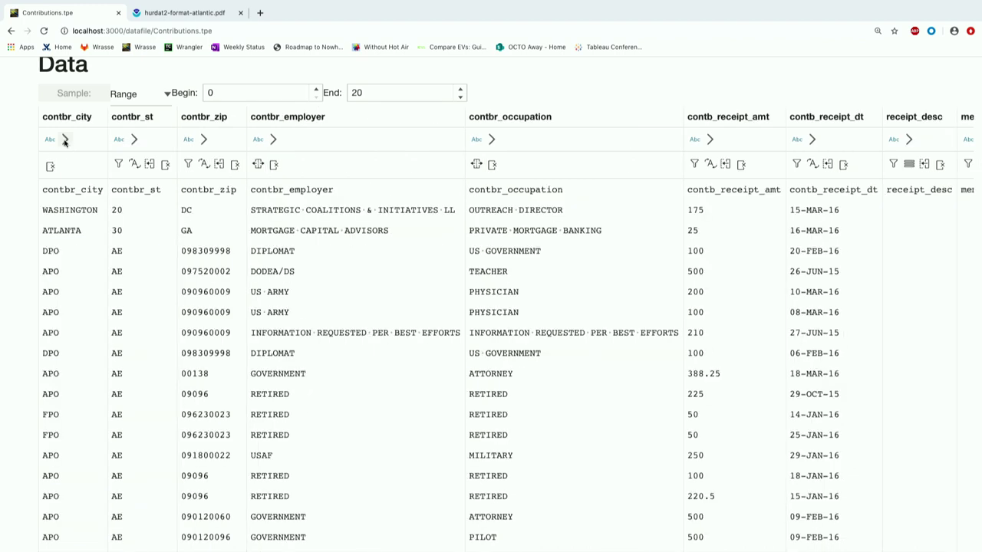
left_click(65, 141)
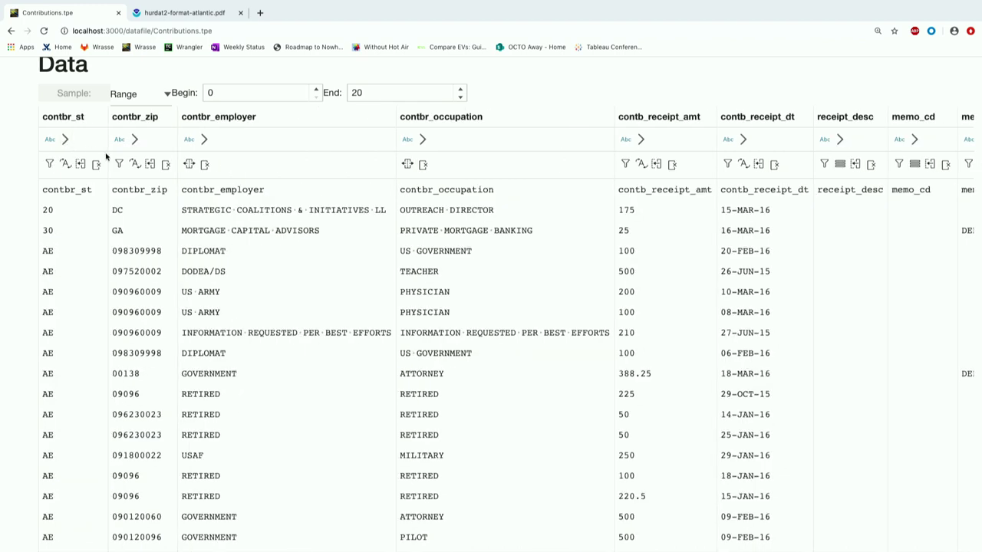
scroll(174, 247, "right", 10)
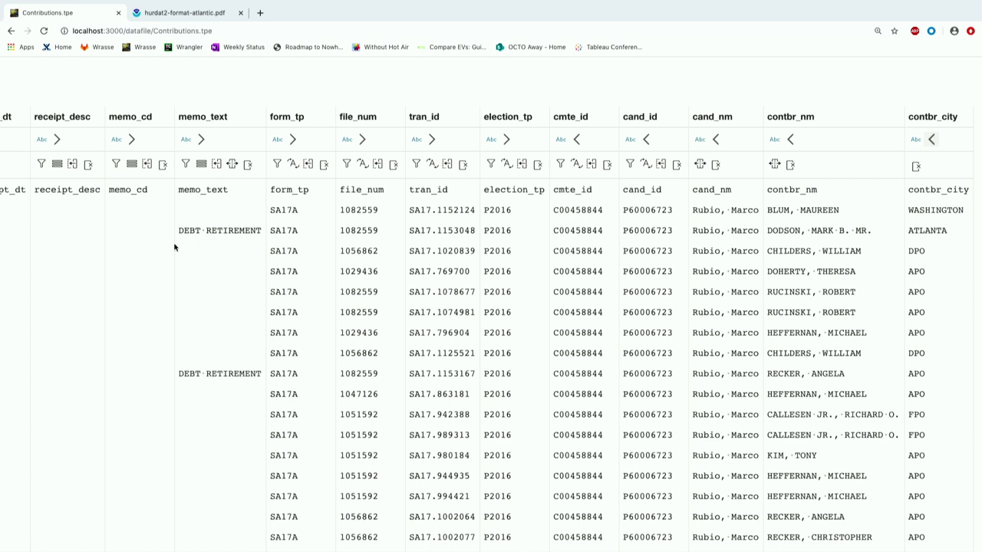
scroll(174, 247, "left", 10)
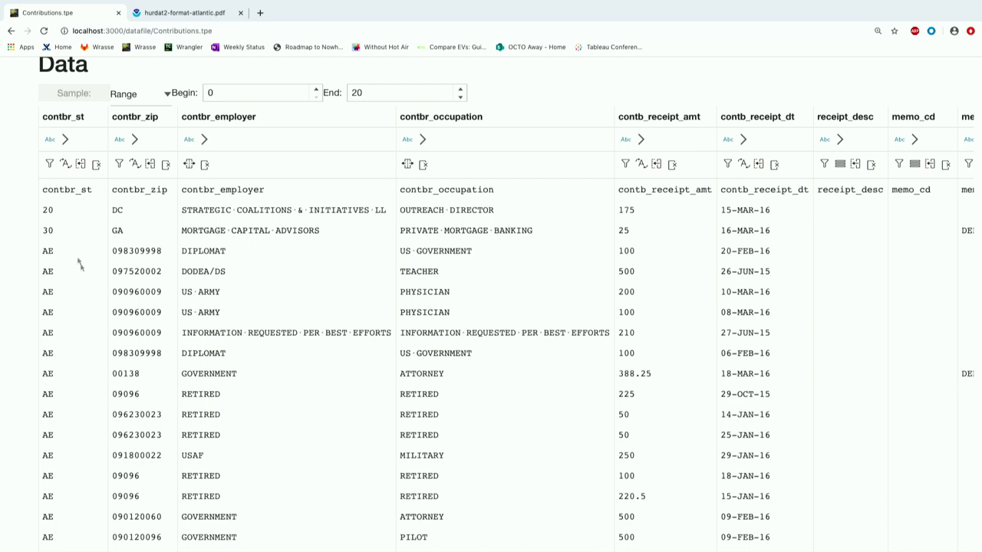
scroll(96, 307, "down", 5)
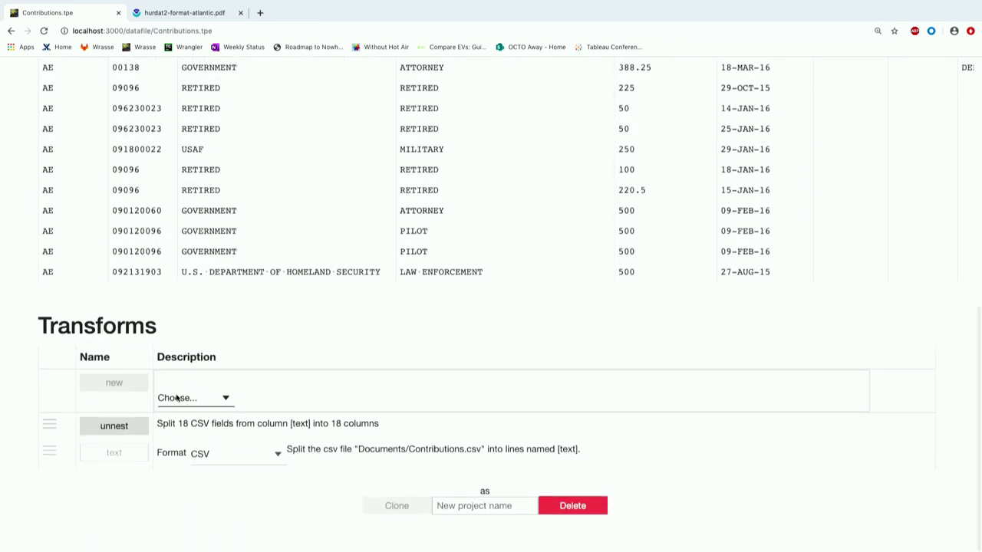
Add a Select transform with the predicate [.RANK] >0.
left_click(177, 398)
left_click(188, 331)
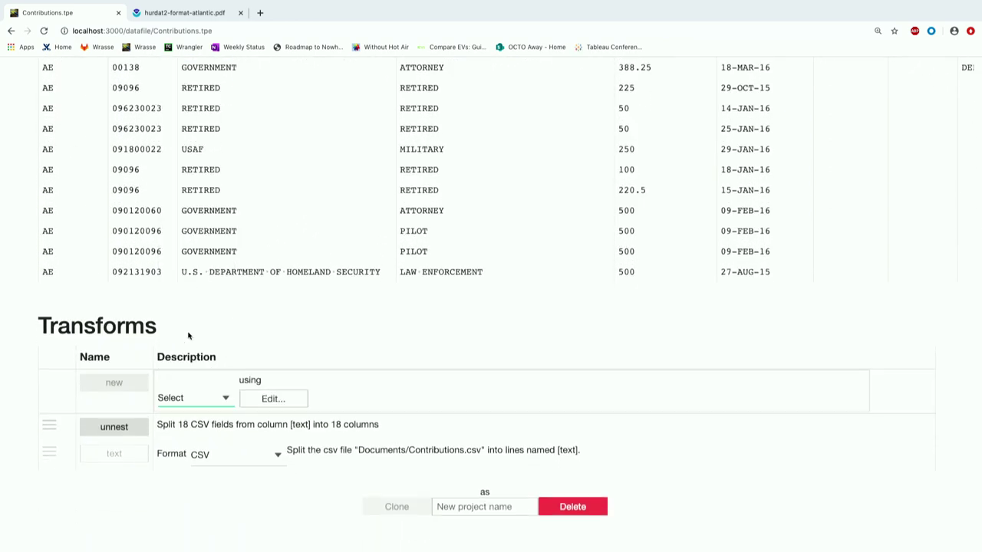
left_click(277, 399)
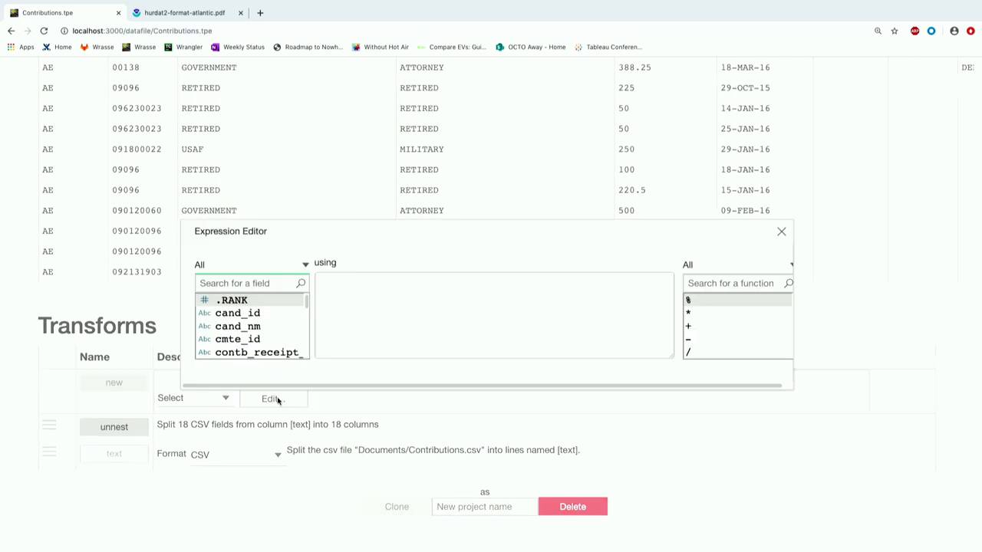
left_click(243, 300)
double_click(244, 301)
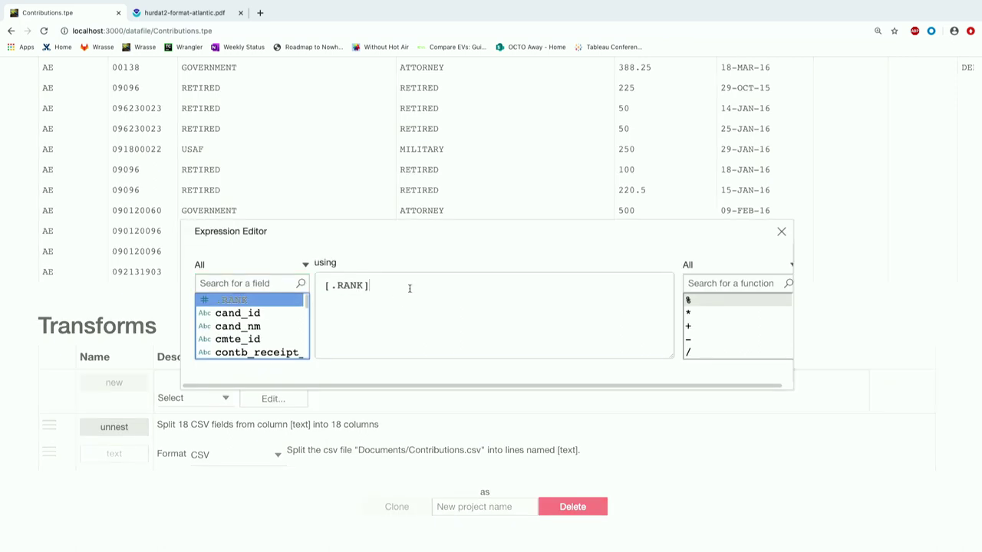
left_click(409, 289)
type(">0")
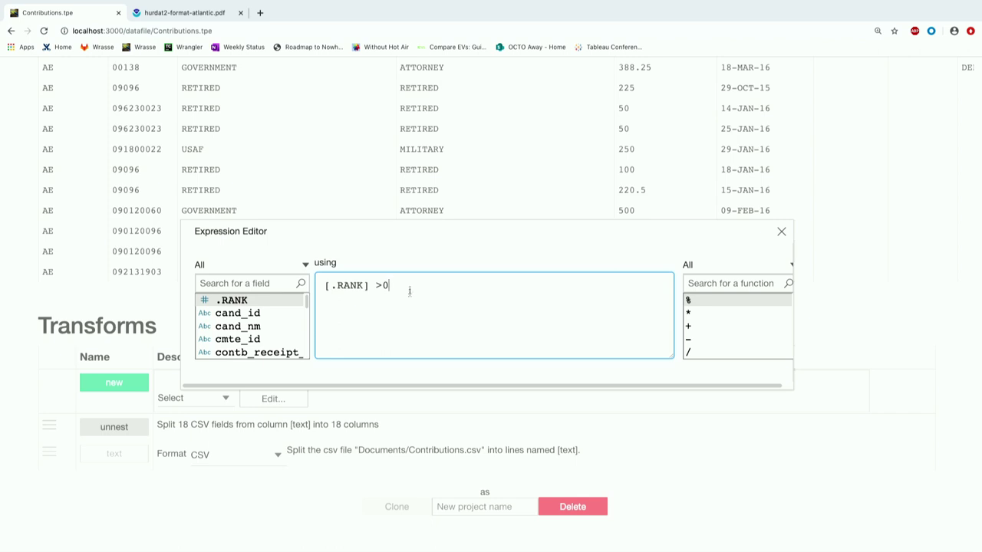
left_click(780, 232)
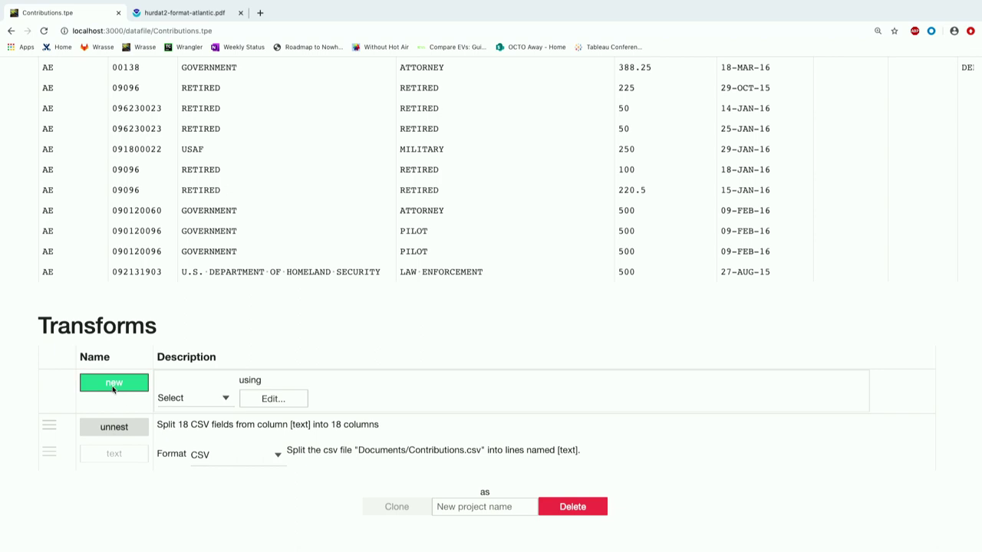
left_click(112, 383)
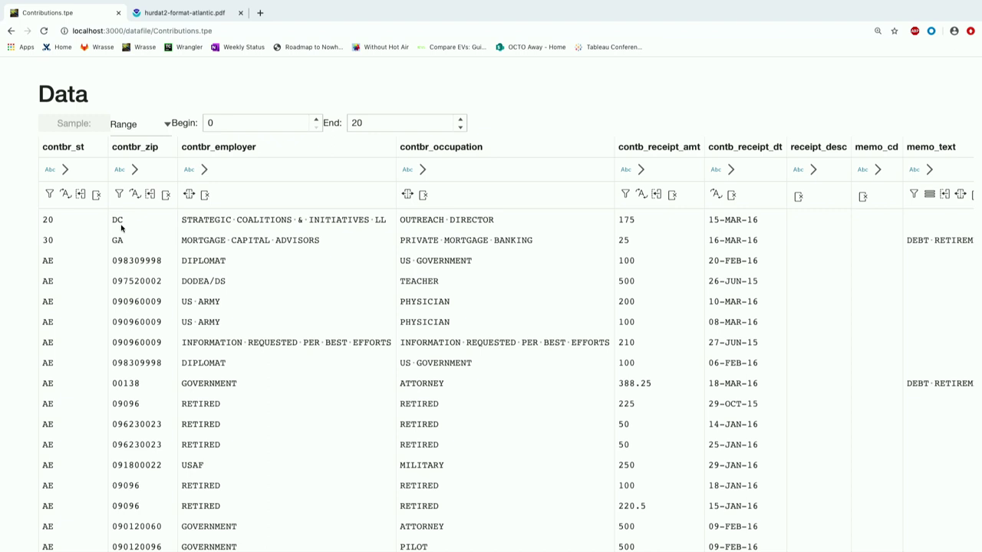
scroll(122, 228, "down", 5)
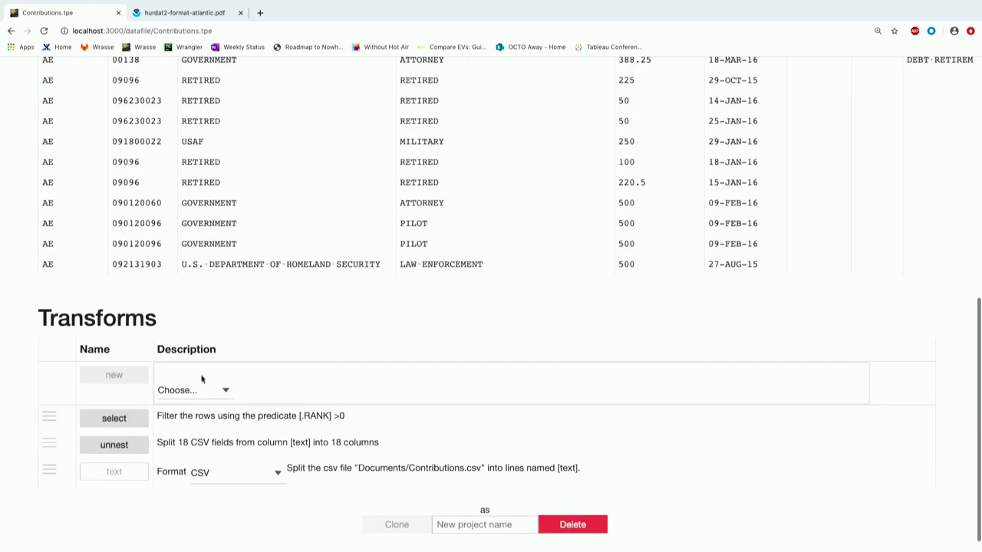
left_click(196, 391)
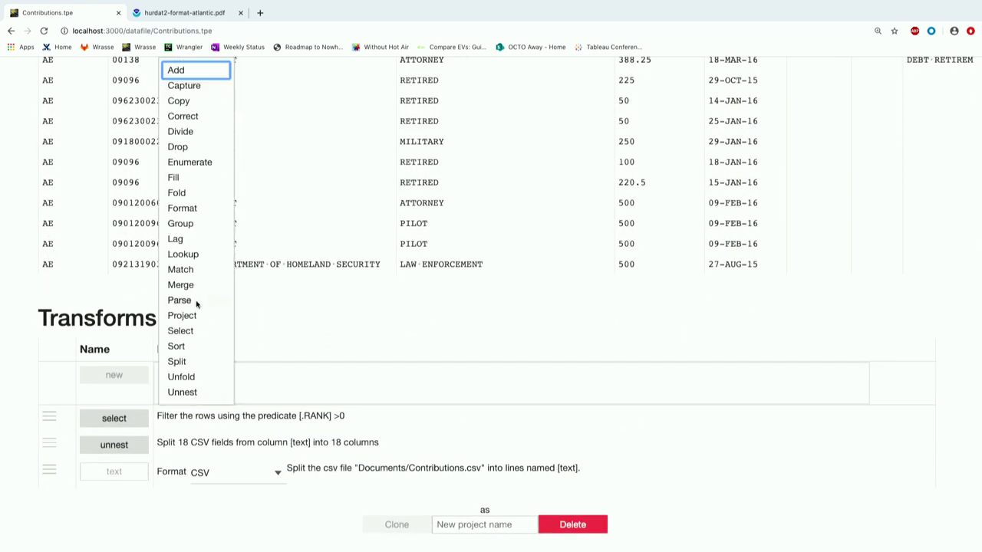
Add a Divide step splitting contbr_st by regex [A-Z]+, with non-matches going to contbr_st (failed).
left_click(204, 132)
left_click(316, 391)
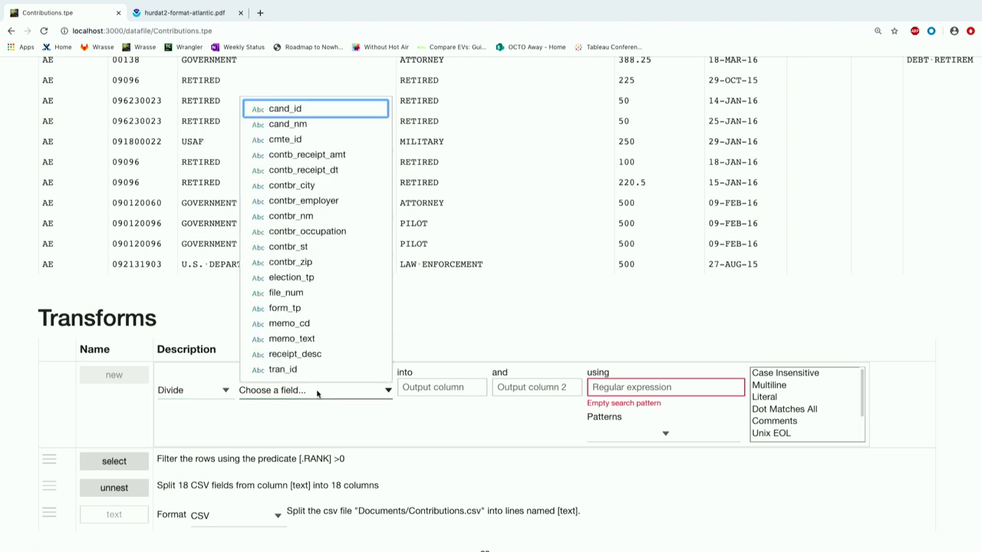
left_click(318, 246)
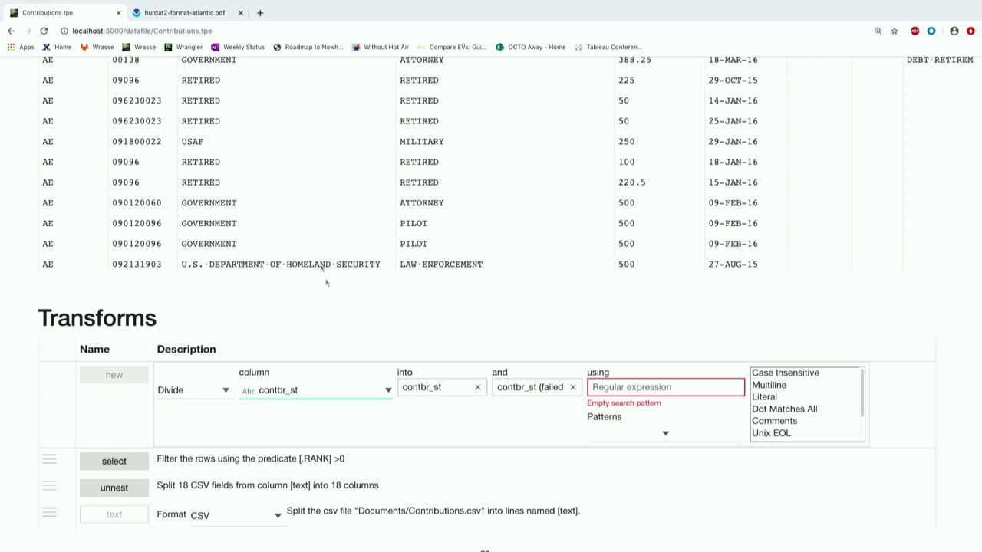
left_click(627, 386)
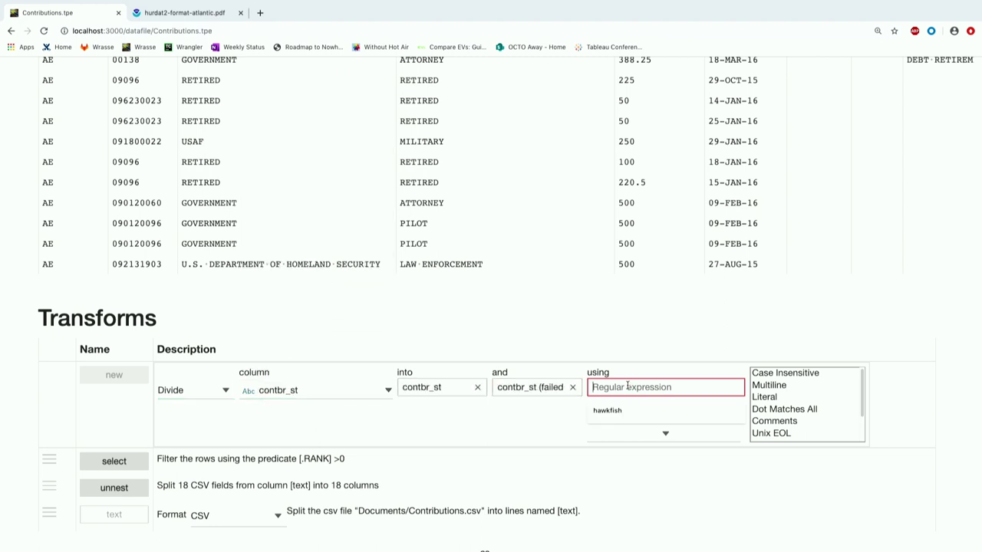
type("[A-")
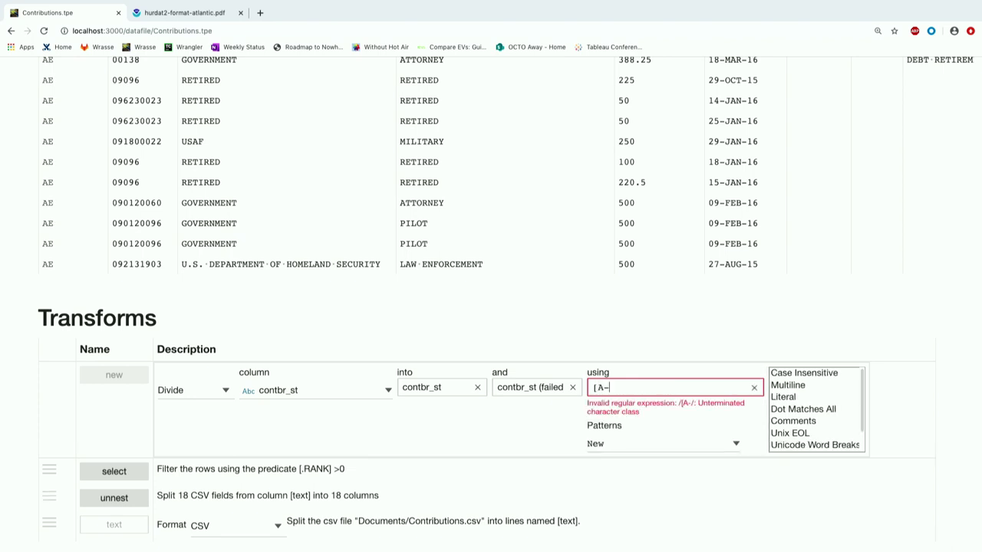
type("Z]+")
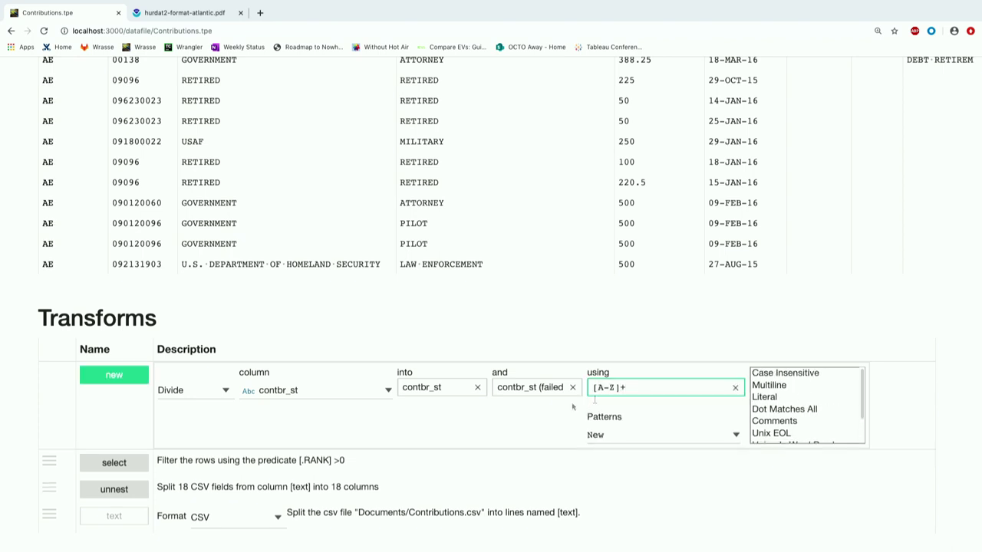
left_click(127, 377)
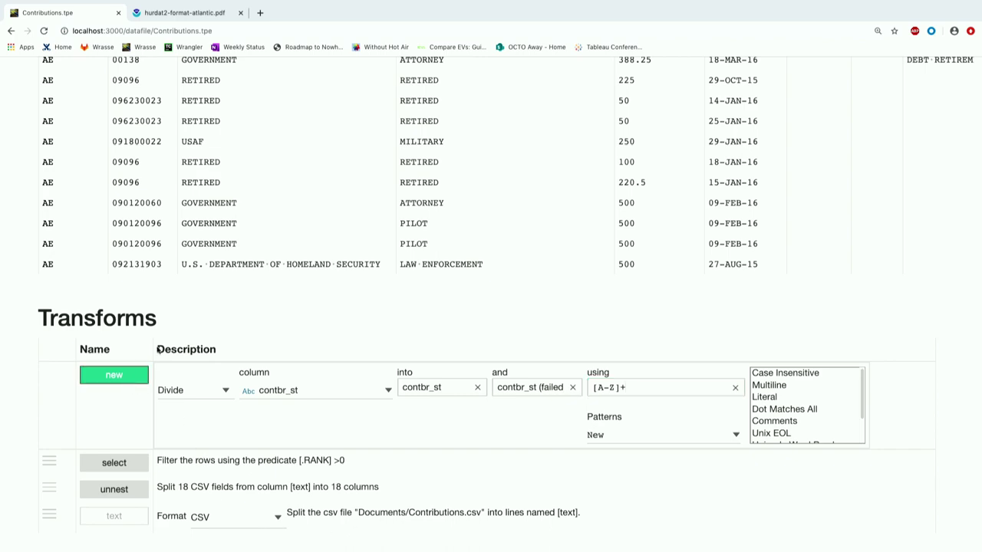
scroll(175, 326, "up", 10)
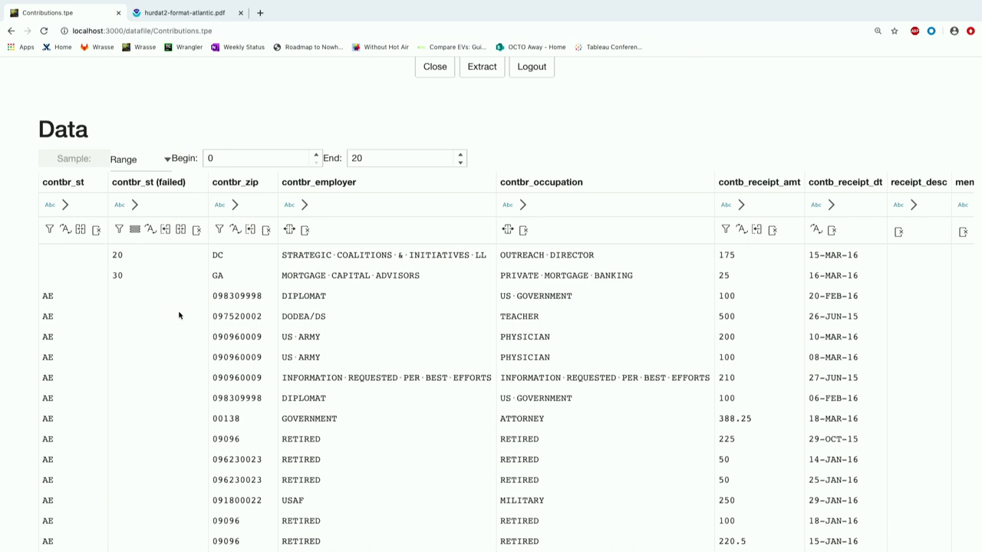
Add a Divide step on contbr_zip using the Digits pattern, moving non-numeric values to contbr_zip (failed).
scroll(279, 315, "down", 5)
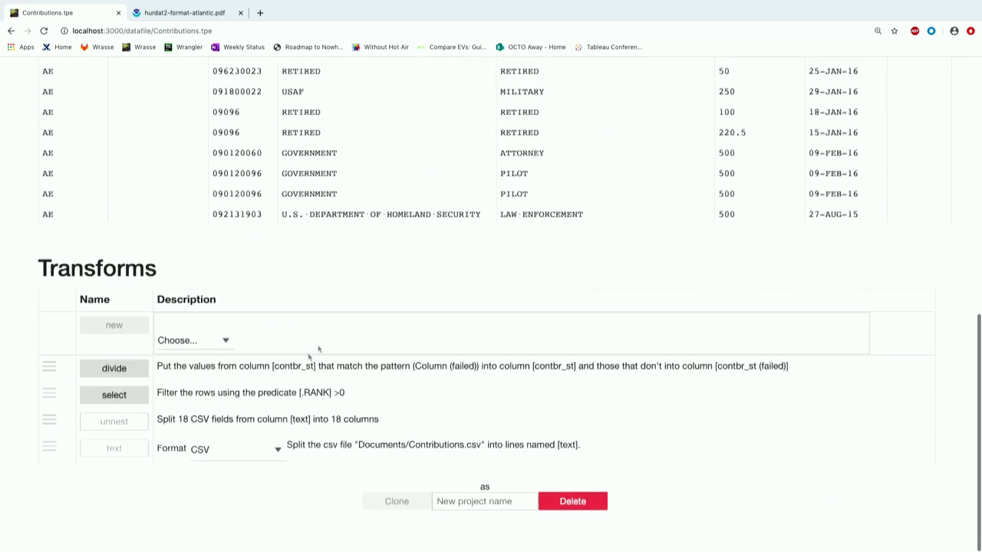
left_click(224, 346)
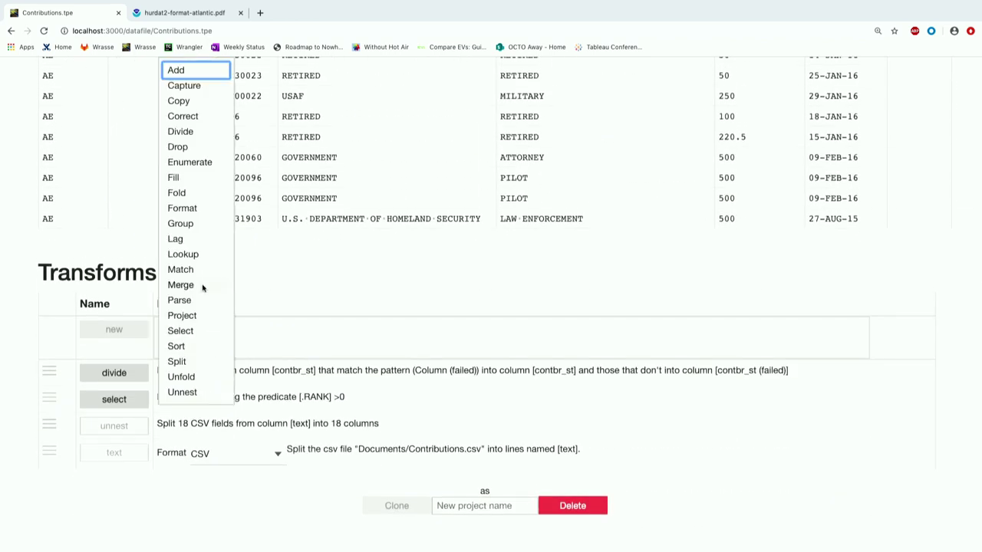
left_click(182, 131)
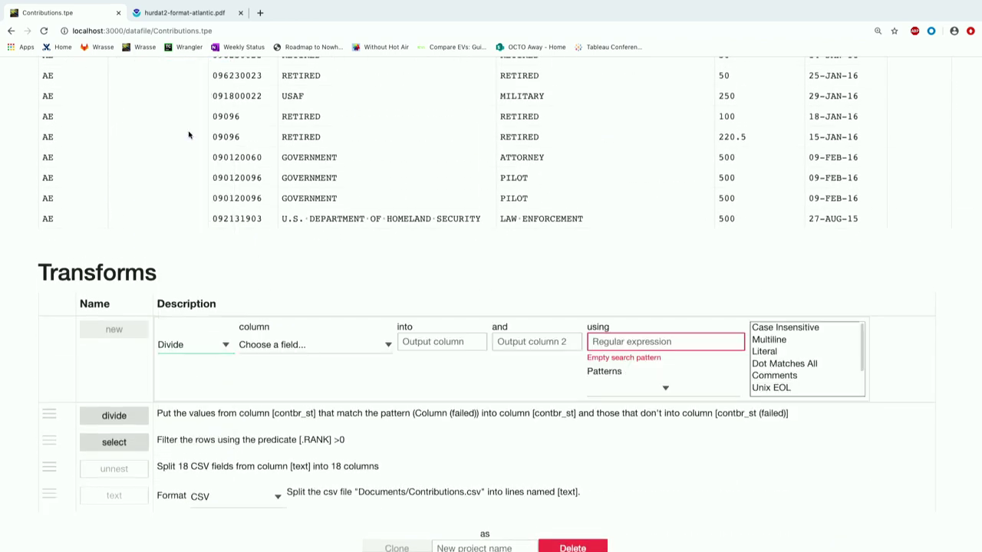
left_click(296, 345)
left_click(302, 240)
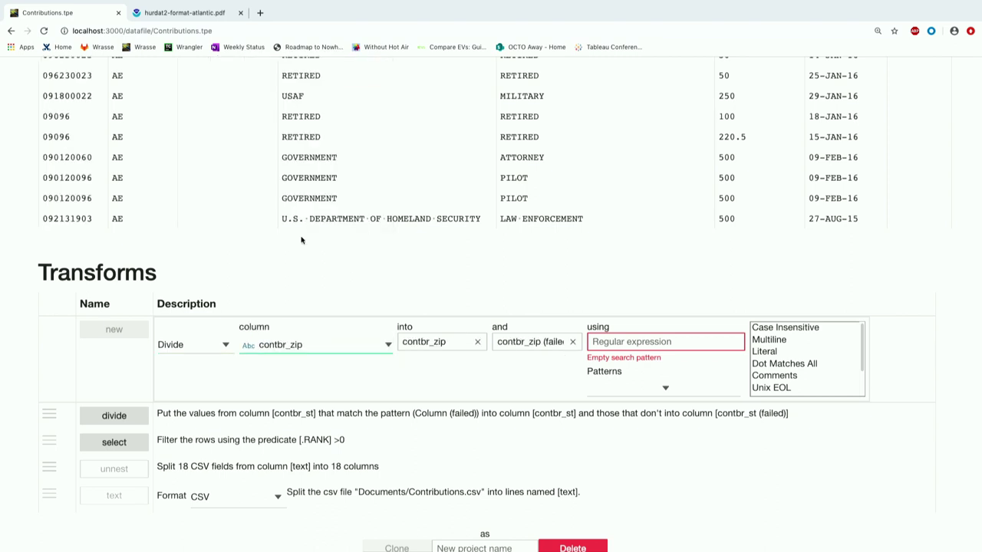
left_click(636, 341)
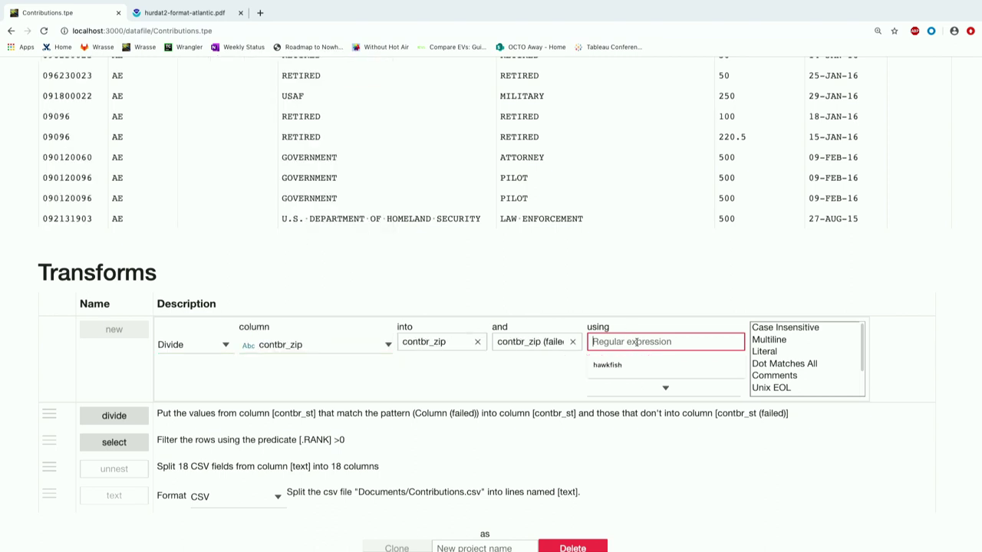
left_click(665, 388)
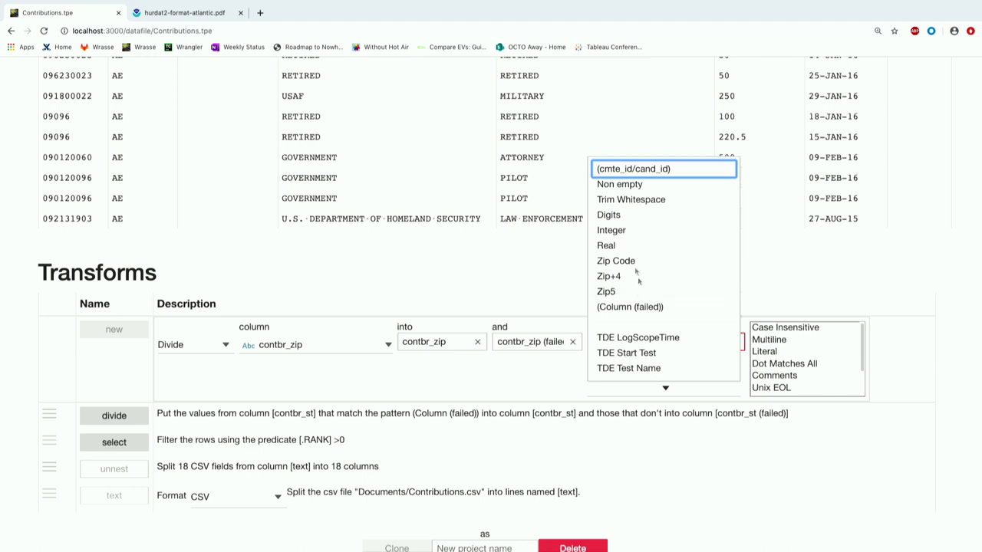
left_click(614, 215)
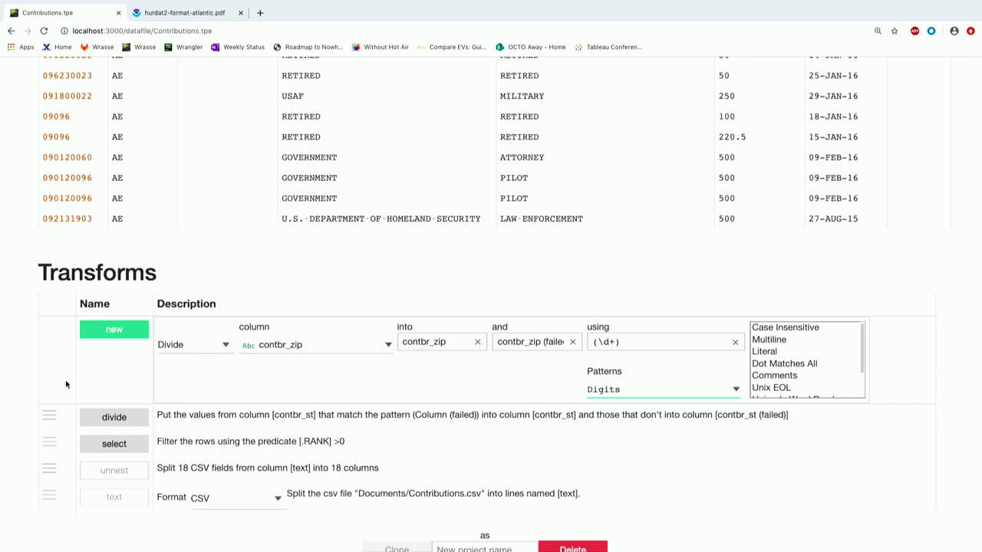
left_click(115, 330)
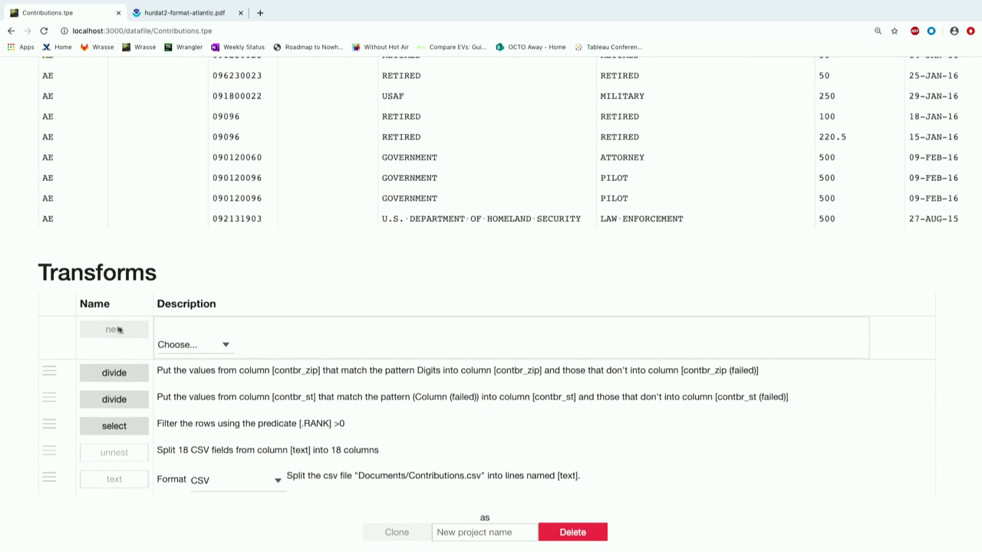
scroll(129, 317, "up", 5)
scroll(134, 317, "down", 5)
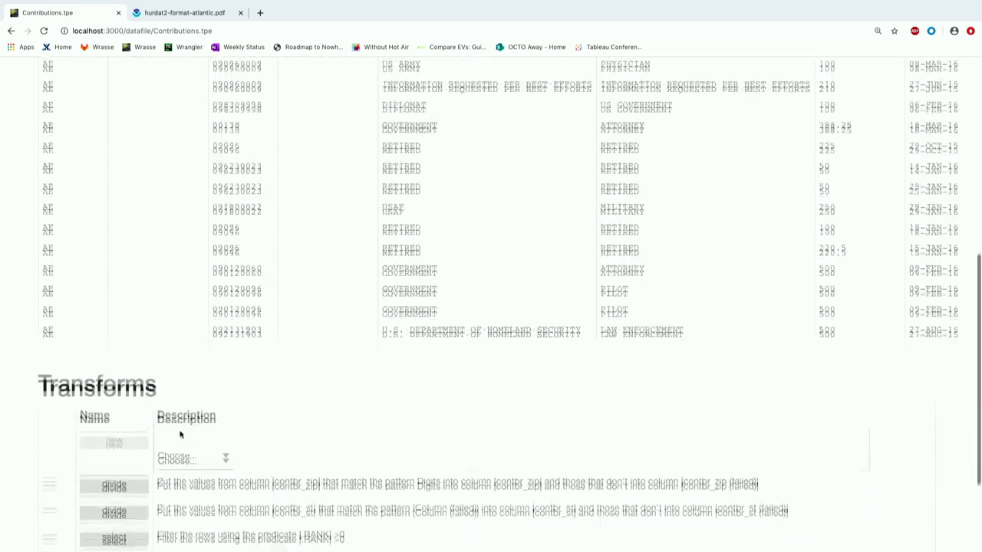
scroll(198, 447, "up", 4)
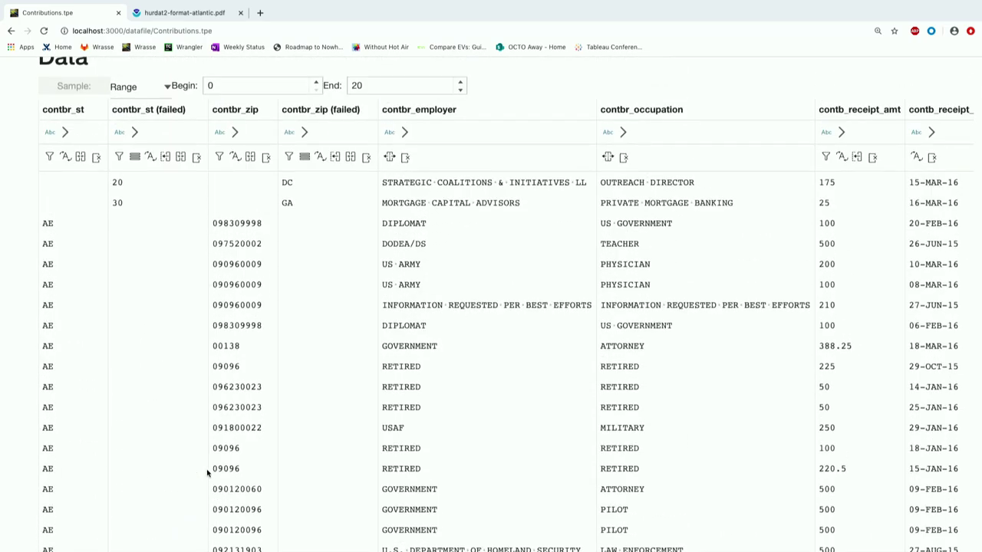
scroll(236, 471, "down", 5)
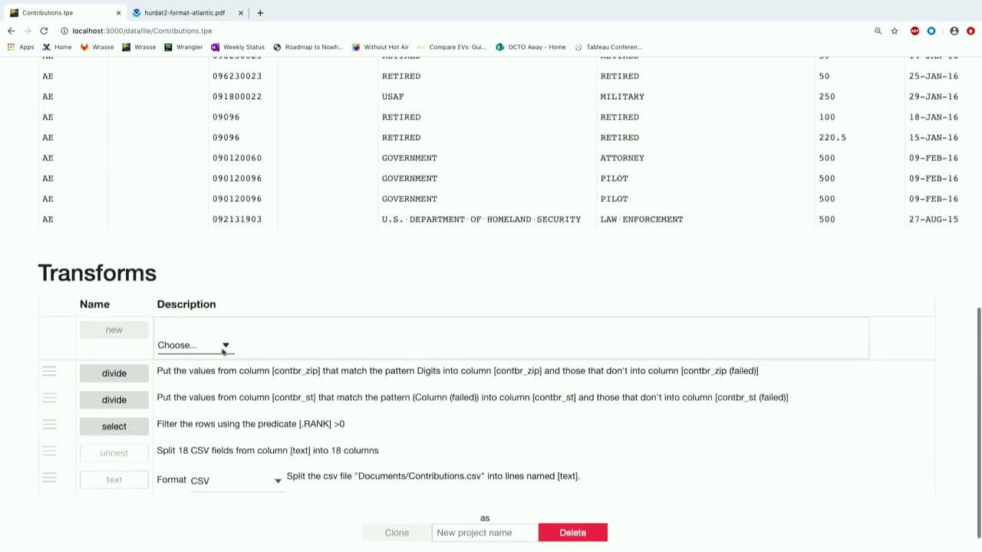
Merge contbr_st with contbr_zip (failed) into contbr_st.
left_click(220, 346)
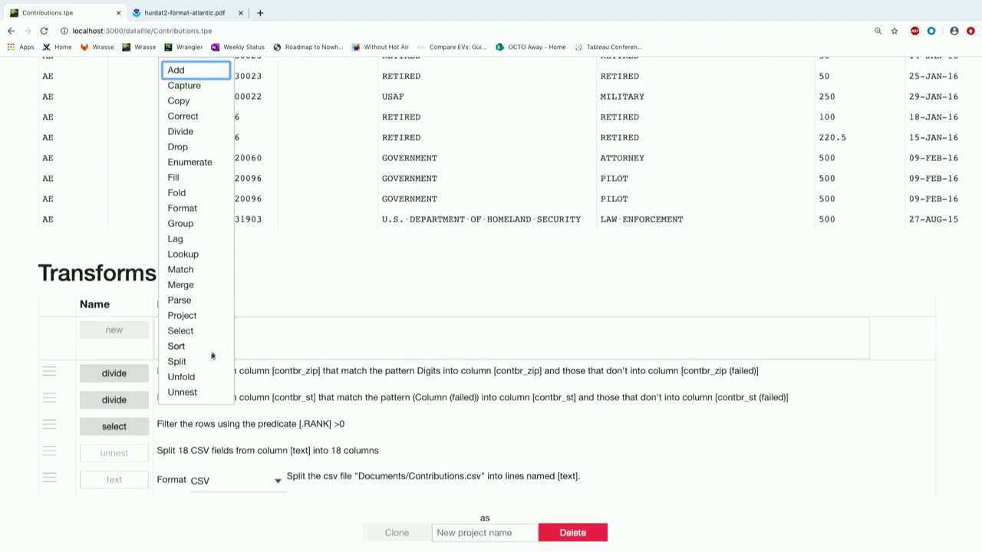
left_click(204, 284)
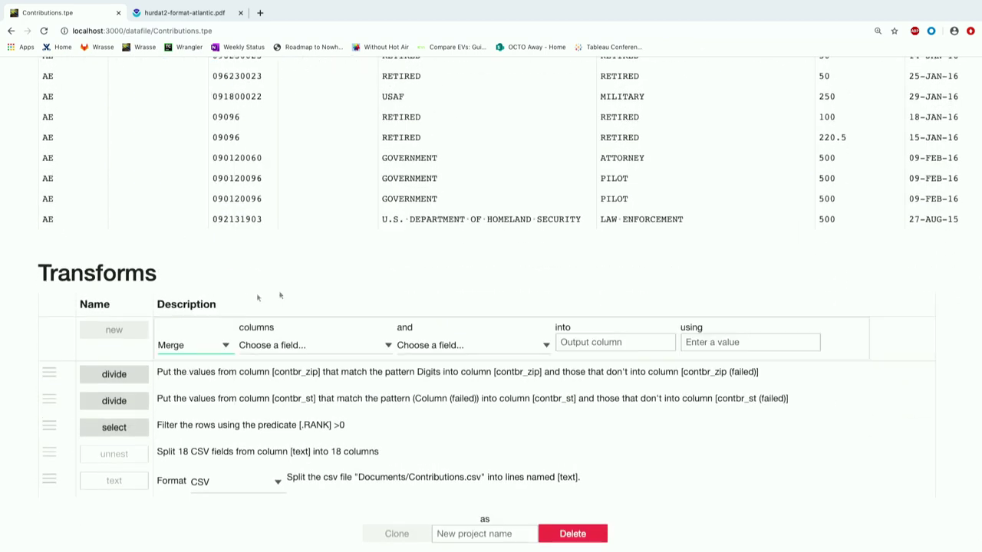
left_click(315, 347)
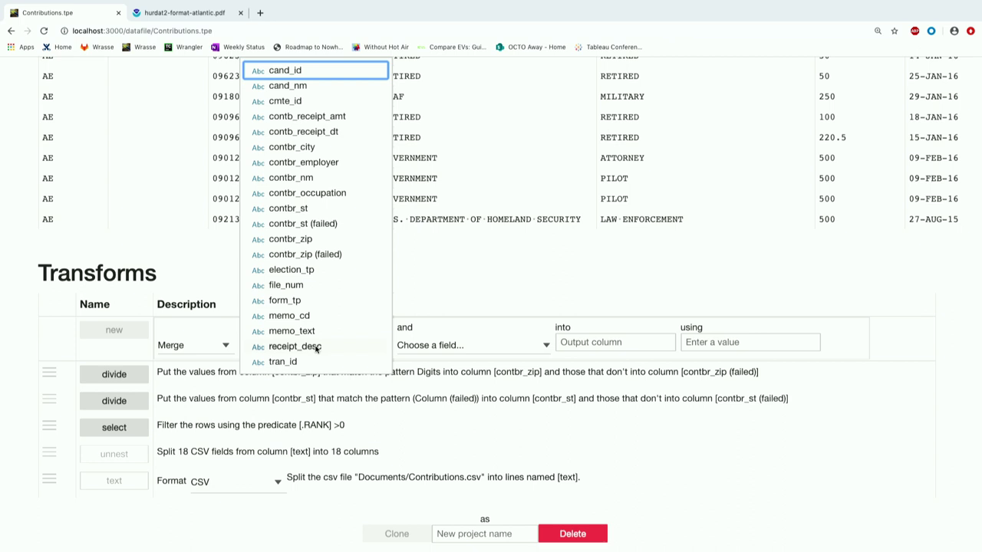
left_click(306, 208)
left_click(445, 345)
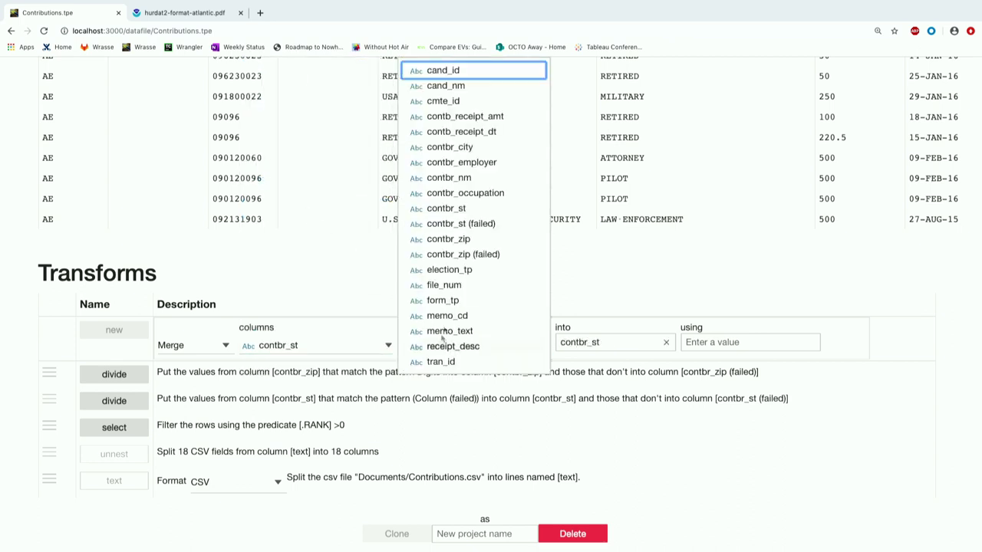
left_click(451, 257)
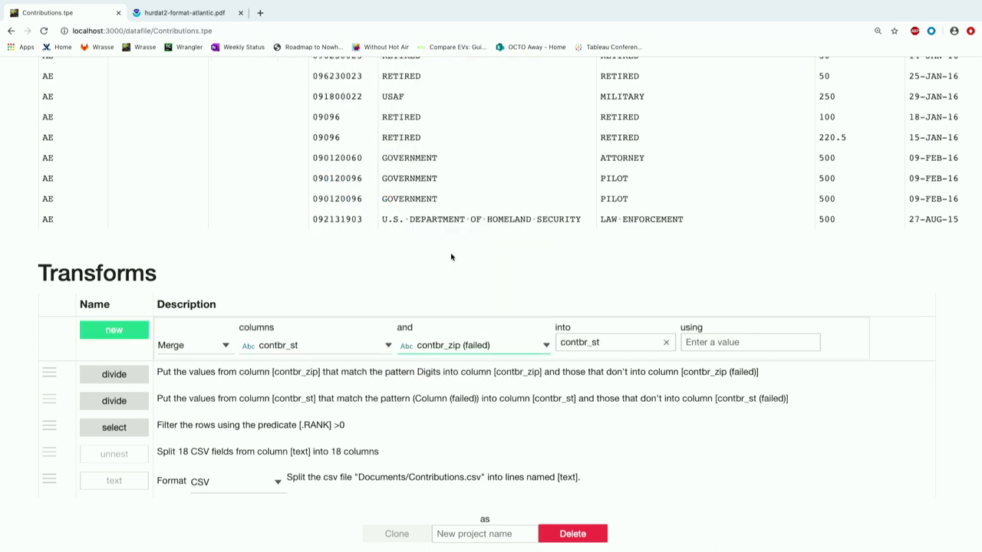
left_click(131, 333)
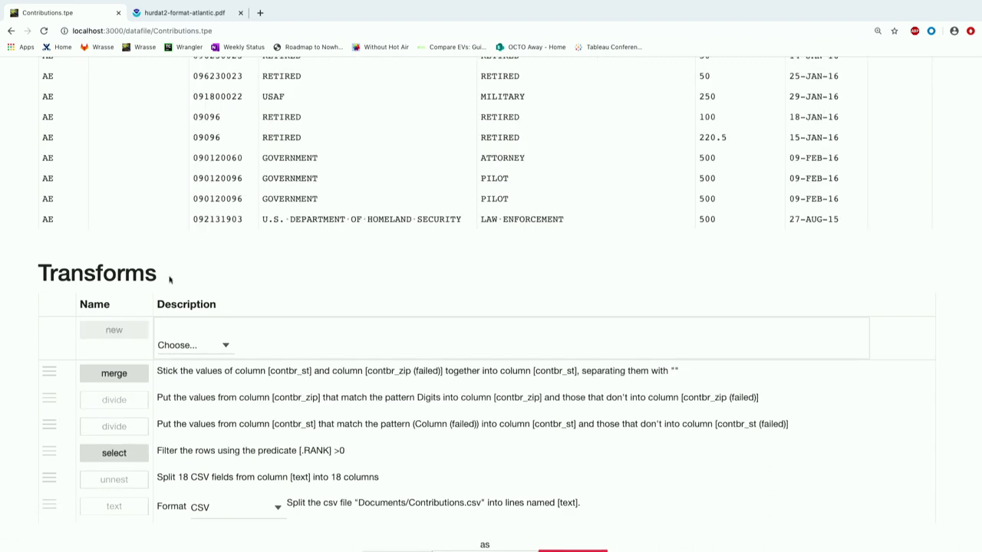
scroll(170, 280, "up", 5)
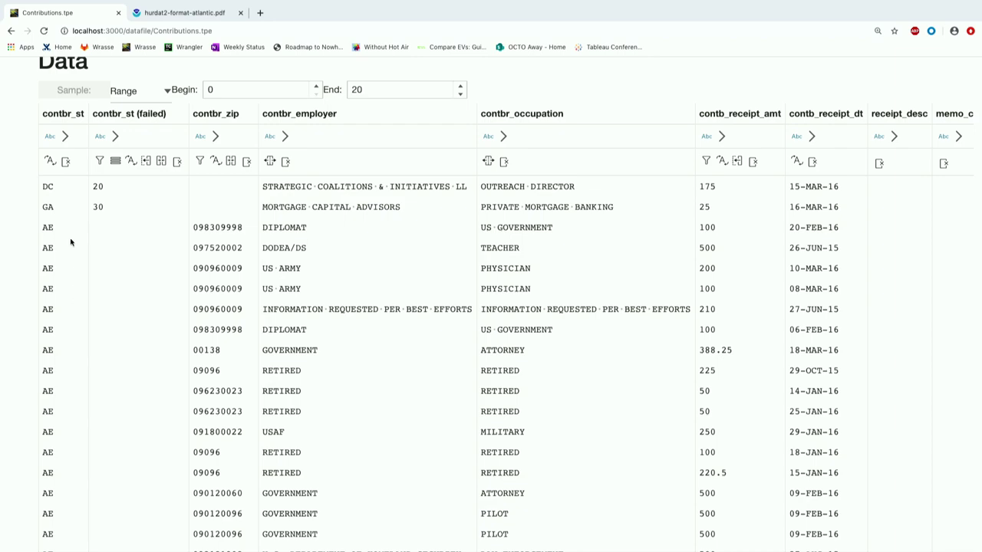
left_click(65, 136)
scroll(98, 203, "down", 1)
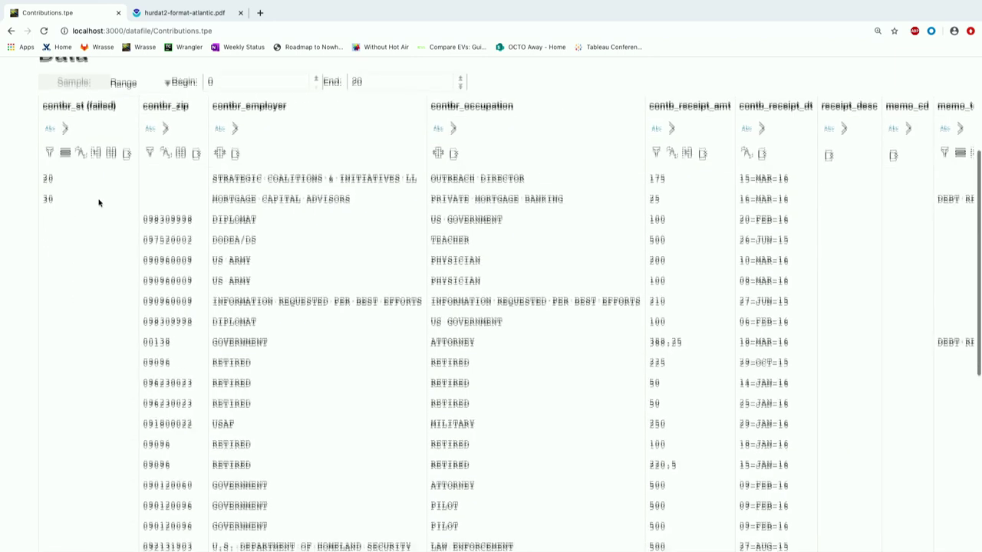
scroll(105, 197, "down", 10)
Merge contbr_zip with contbr_st (failed) into contbr_zip.
left_click(196, 296)
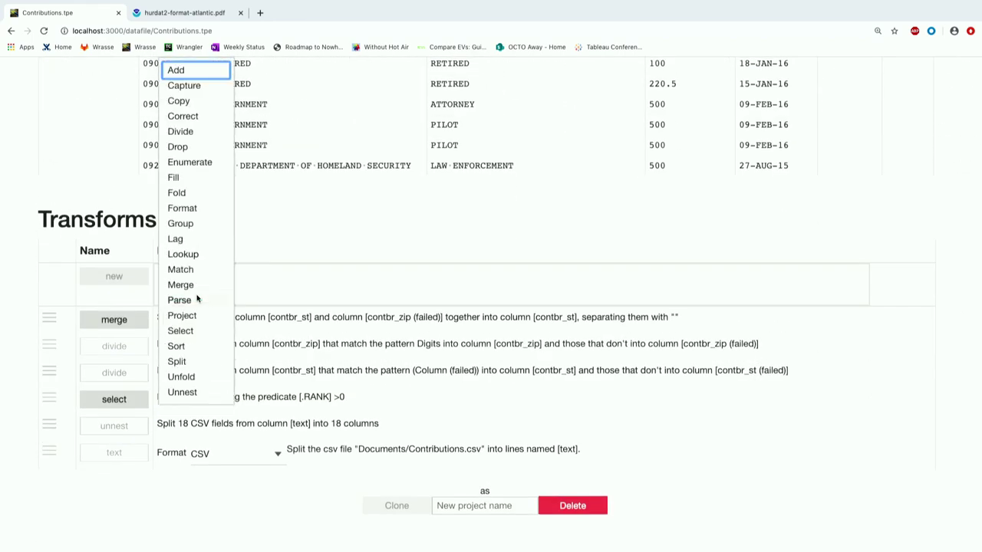
left_click(199, 286)
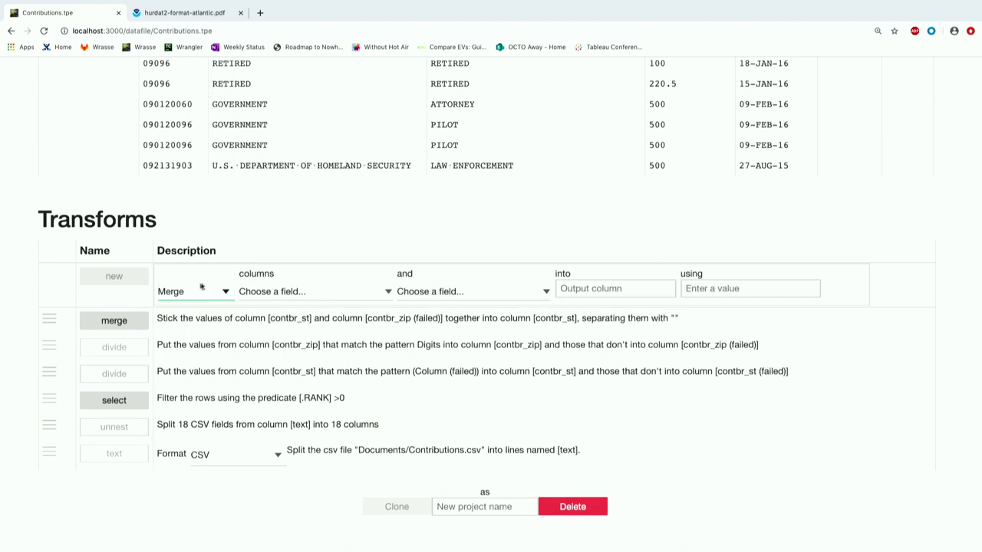
left_click(291, 293)
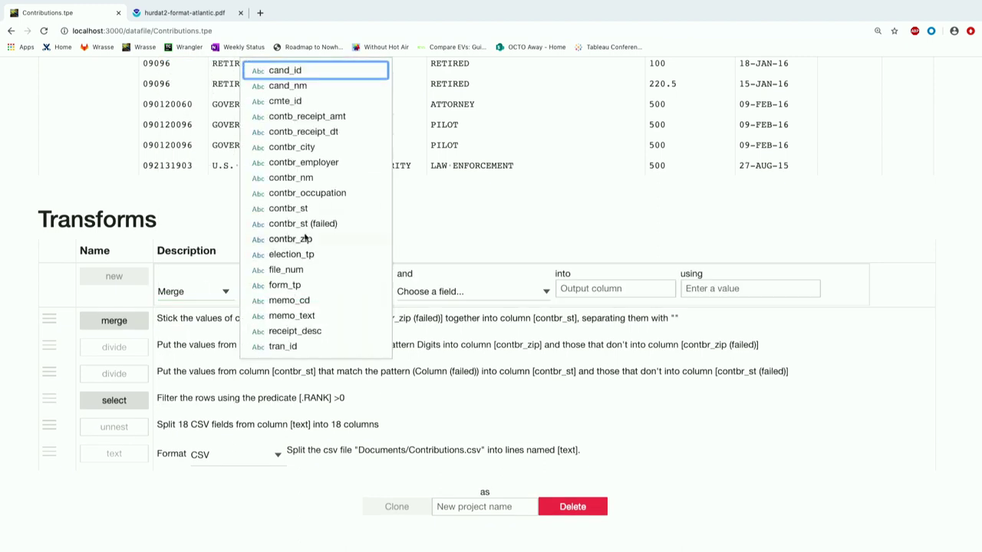
left_click(305, 239)
left_click(426, 289)
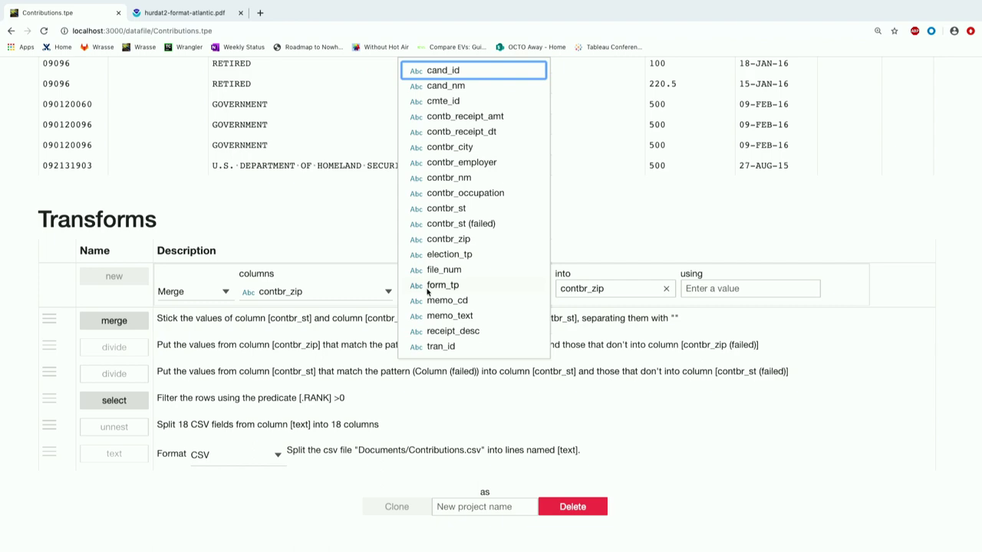
left_click(429, 227)
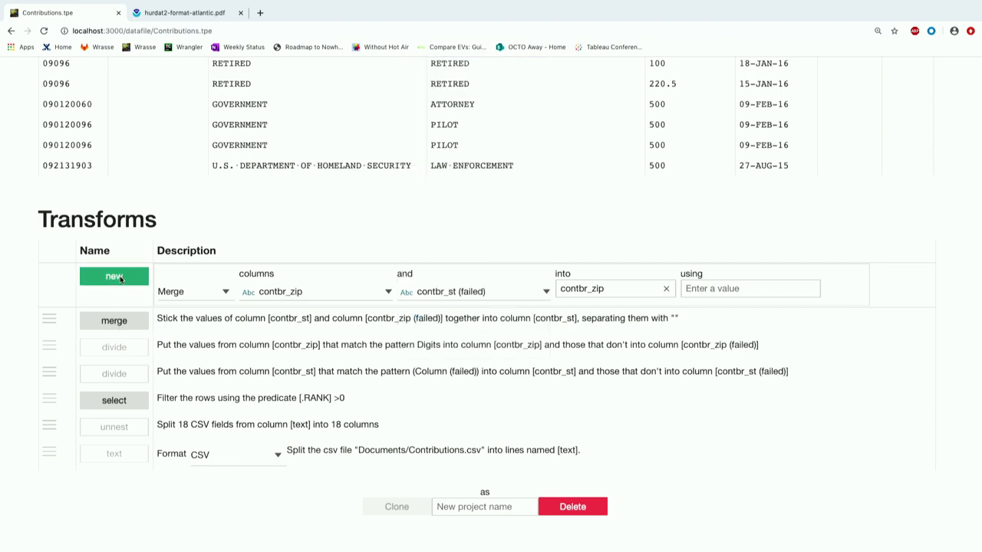
left_click(114, 277)
scroll(156, 240, "up", 5)
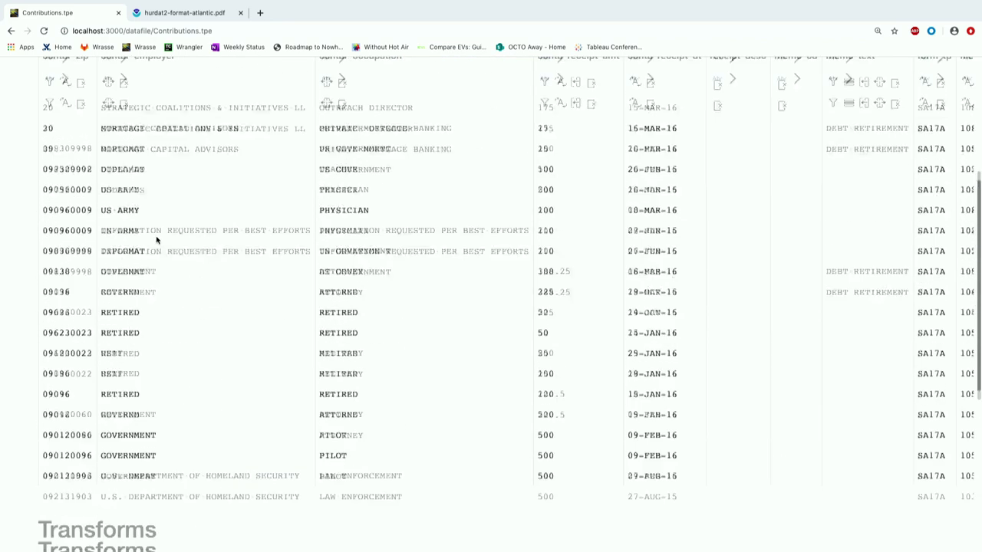
scroll(156, 240, "up", 2)
scroll(157, 240, "down", 6)
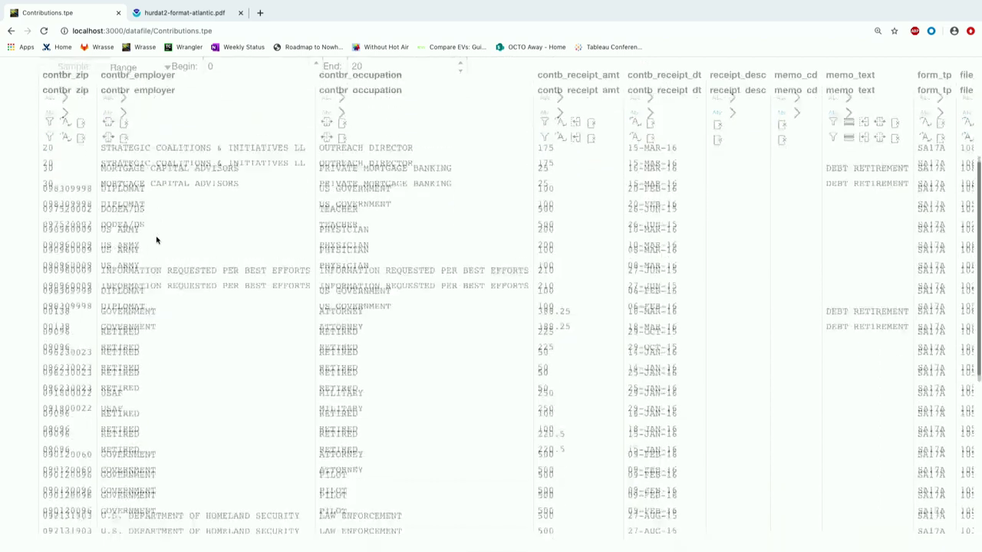
Add a Parse step converting contbr_zip to Whole Number (bigint).
left_click(199, 289)
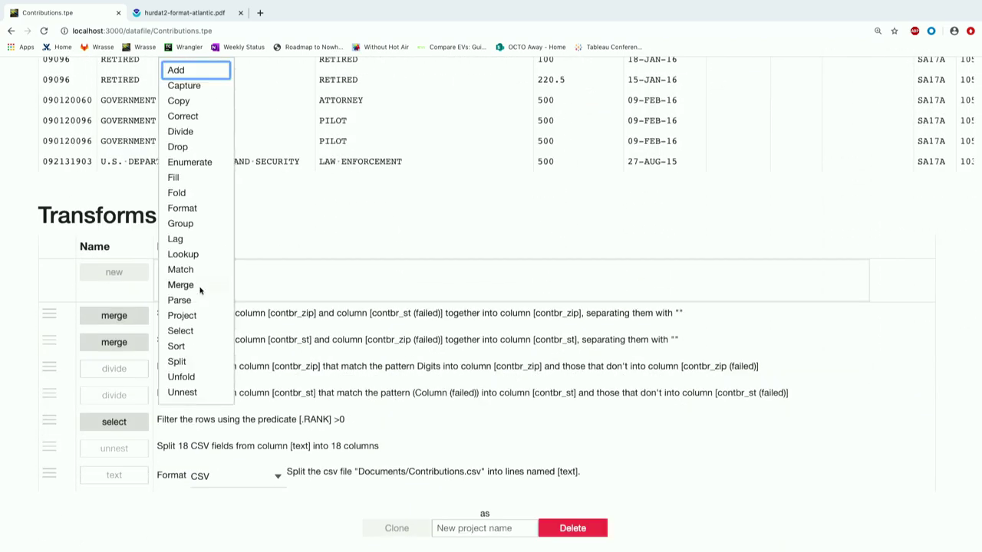
left_click(199, 303)
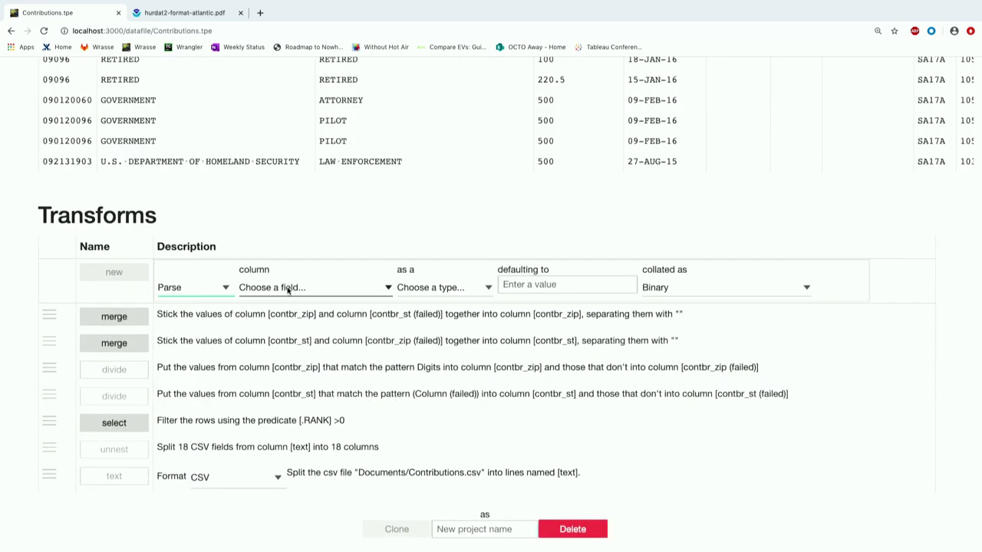
left_click(287, 287)
left_click(290, 223)
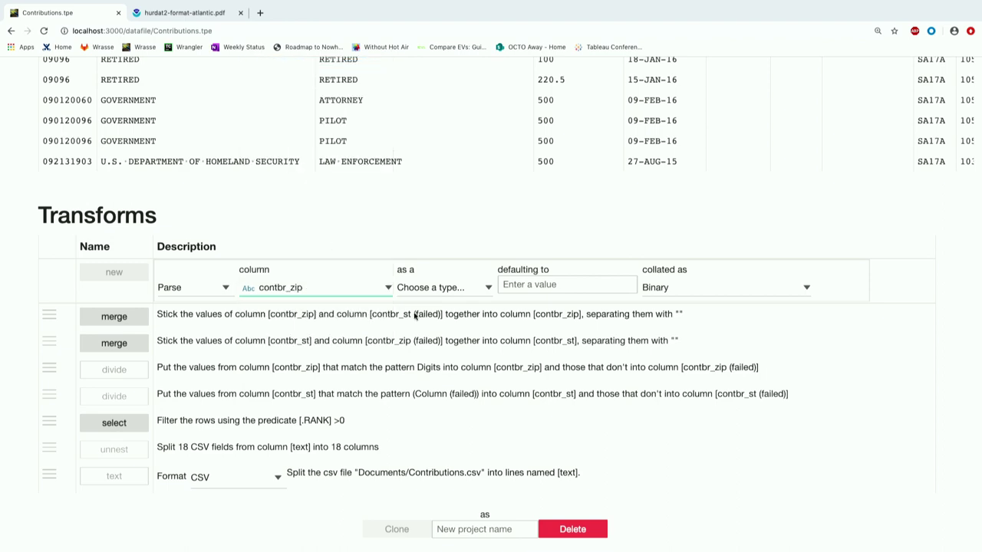
left_click(423, 289)
left_click(432, 323)
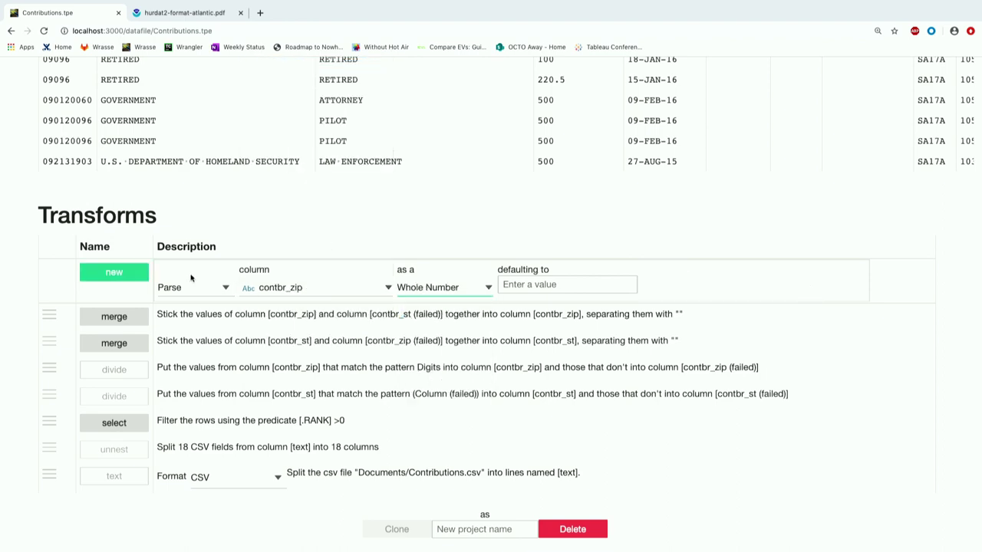
left_click(132, 273)
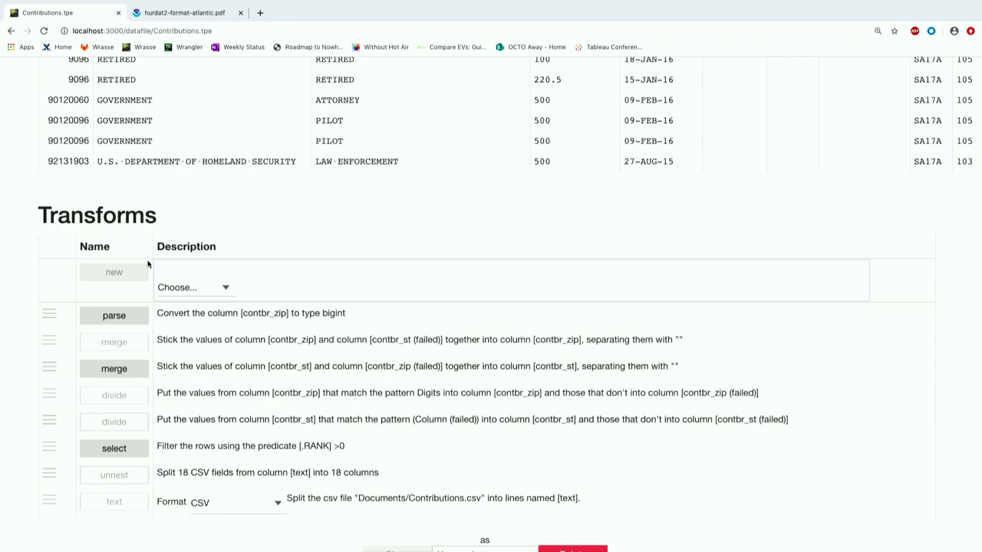
scroll(138, 217, "up", 5)
scroll(85, 104, "up", 2)
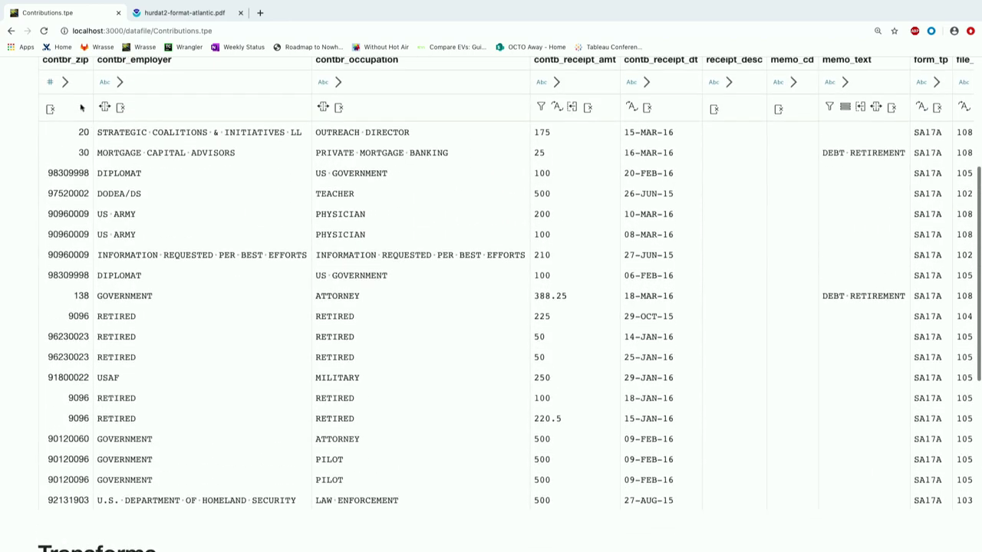
scroll(67, 96, "right", 1)
scroll(66, 91, "right", 2)
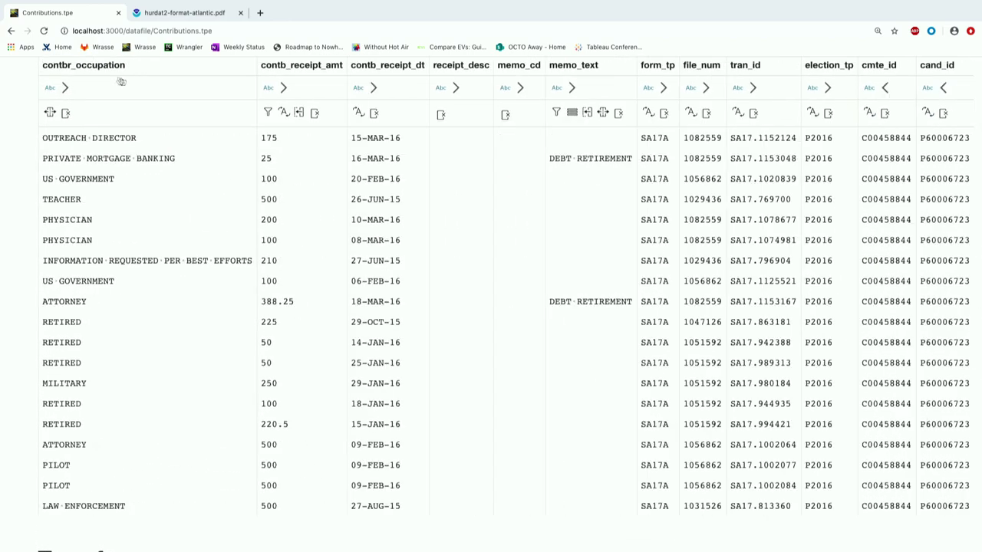
scroll(69, 91, "right", 2)
scroll(102, 92, "down", 7)
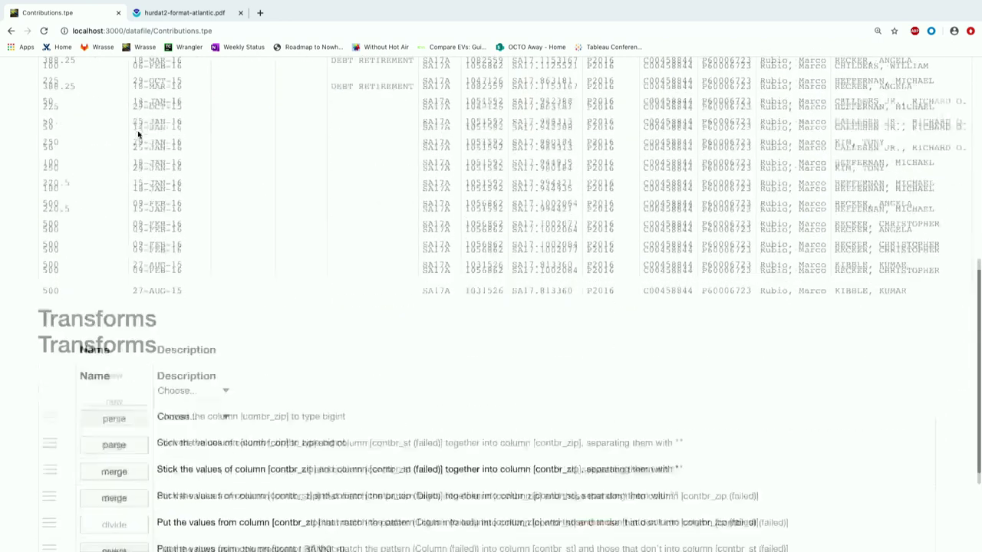
Add a Parse step converting contb_receipt_amt to a Real number (double).
left_click(186, 242)
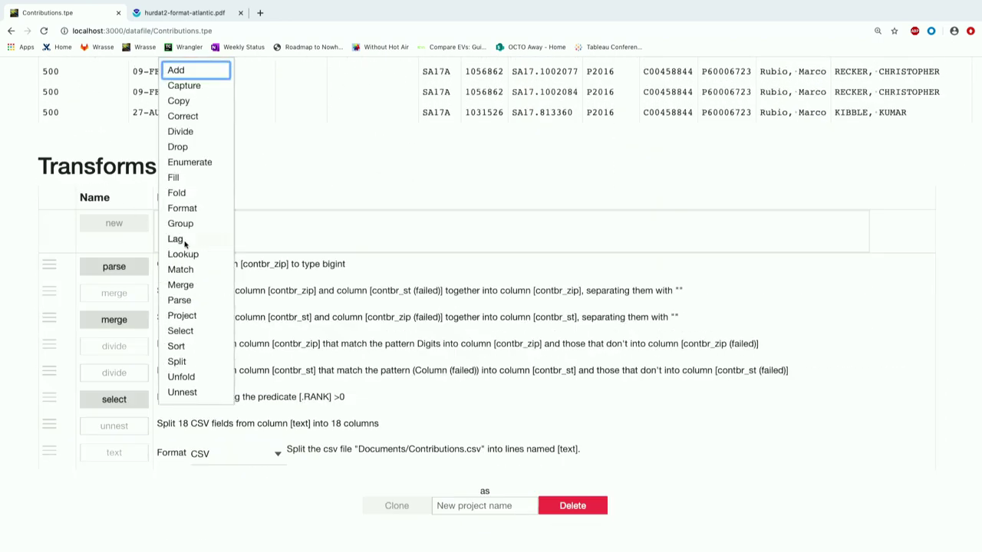
left_click(203, 300)
left_click(259, 239)
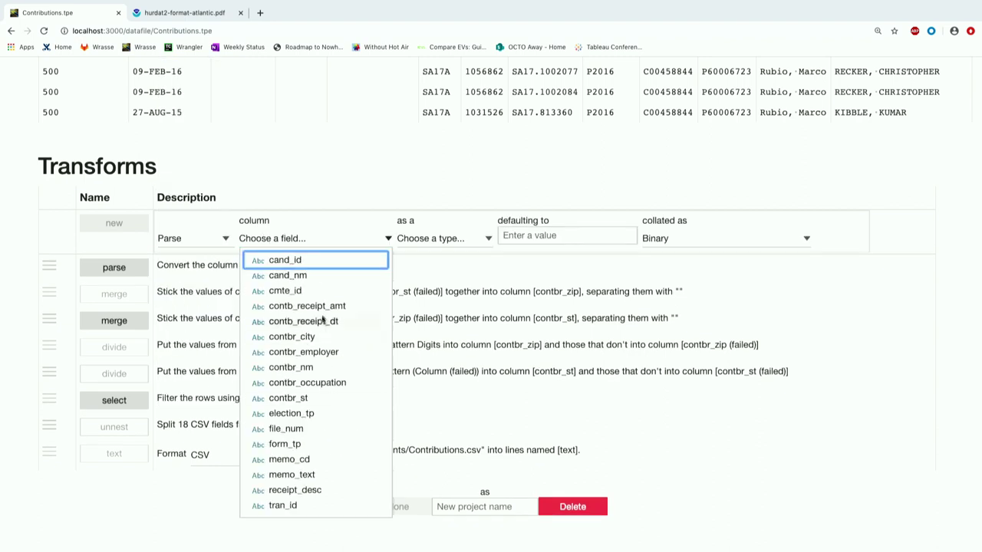
left_click(307, 306)
left_click(420, 237)
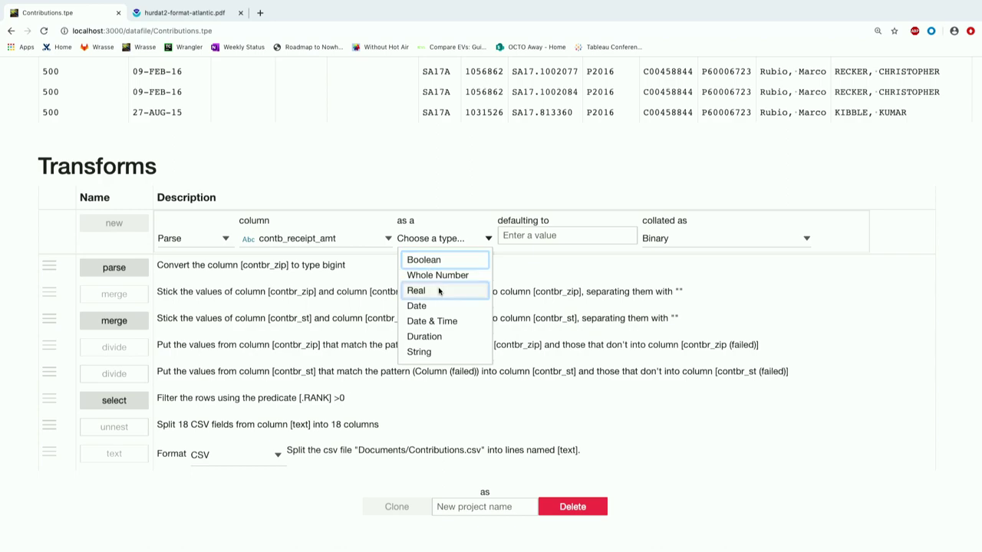
left_click(437, 290)
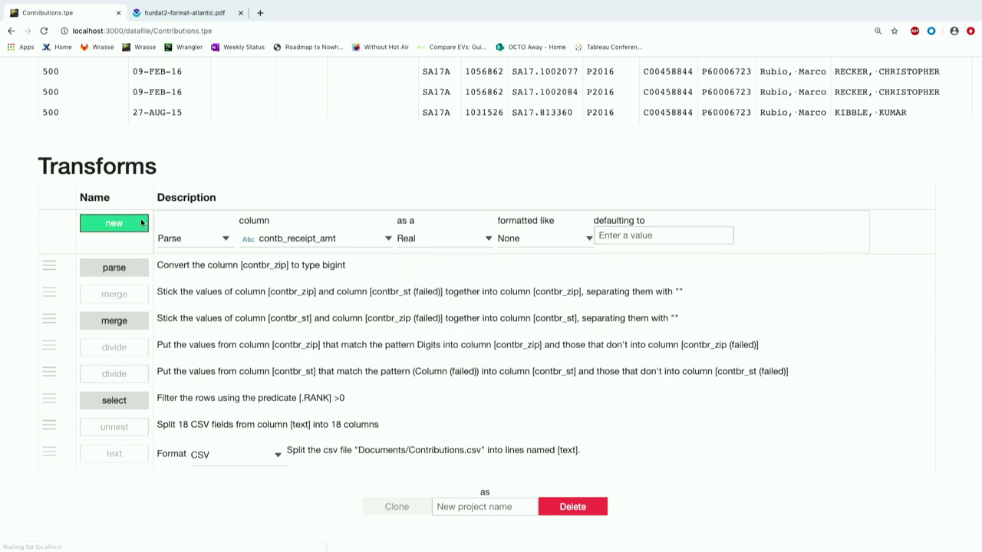
left_click(130, 223)
Move the contb_receipt_amt column away from the front of the Data table.
scroll(154, 197, "up", 6)
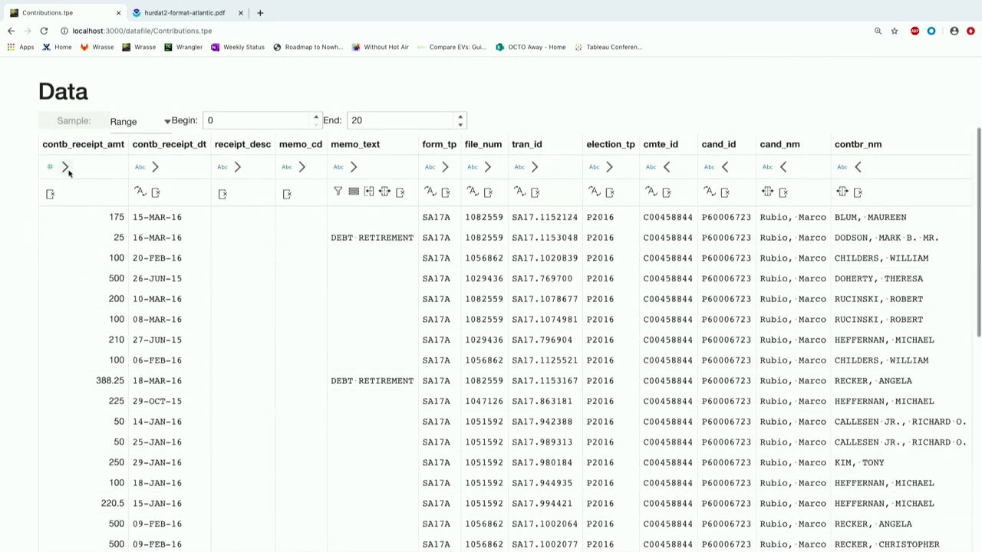
left_click(66, 167)
scroll(115, 187, "down", 10)
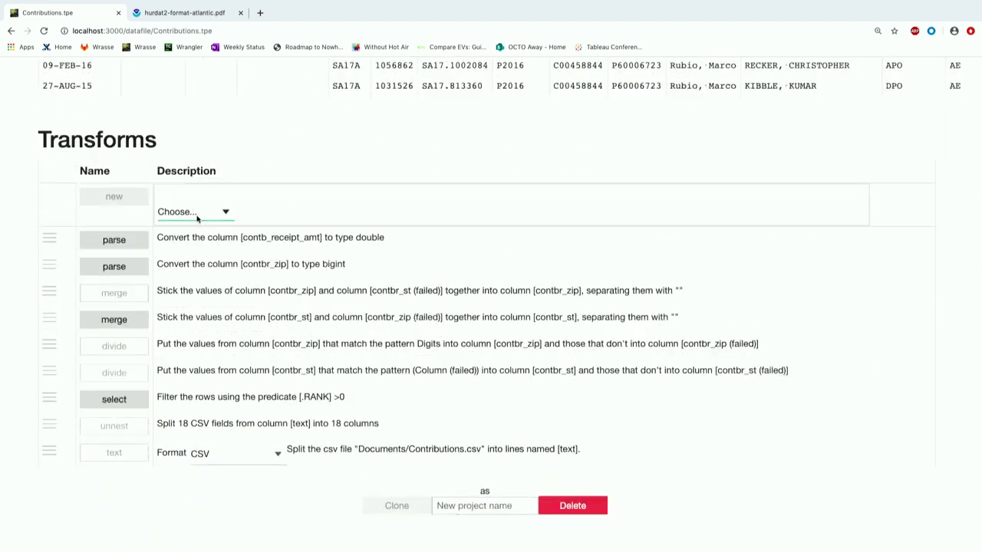
Add a Parse step converting contb_receipt_dt to a Date with format dd-MMM-yy.
left_click(196, 217)
left_click(203, 301)
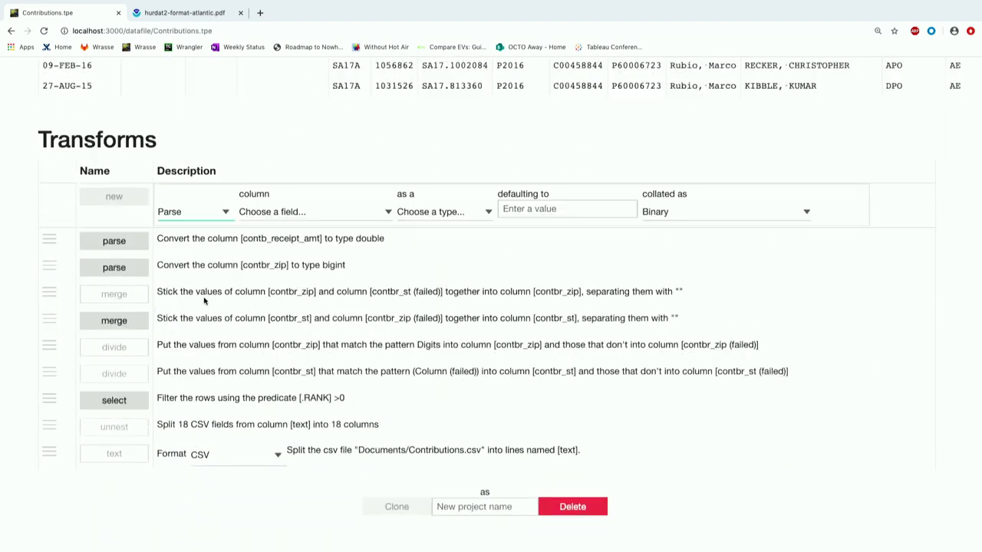
left_click(270, 212)
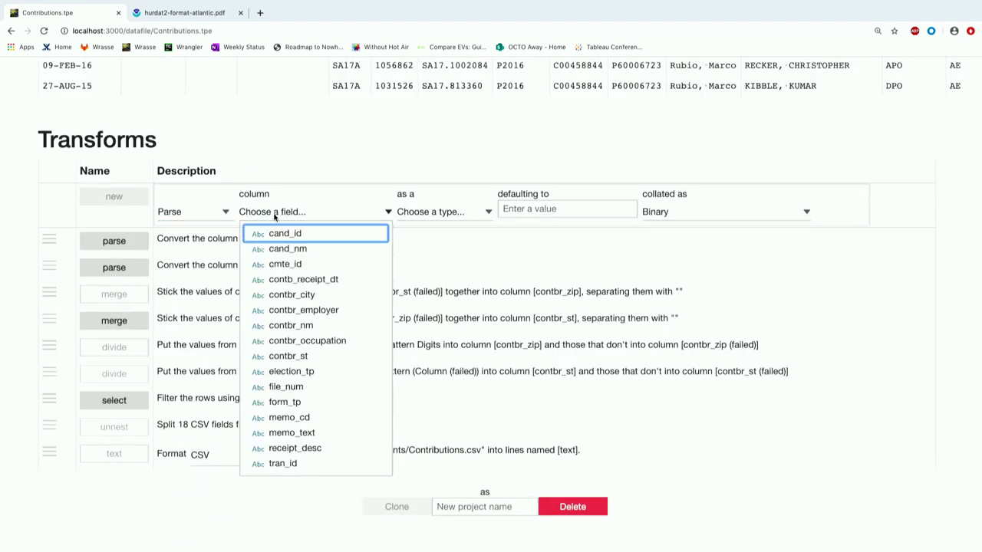
left_click(296, 279)
left_click(444, 214)
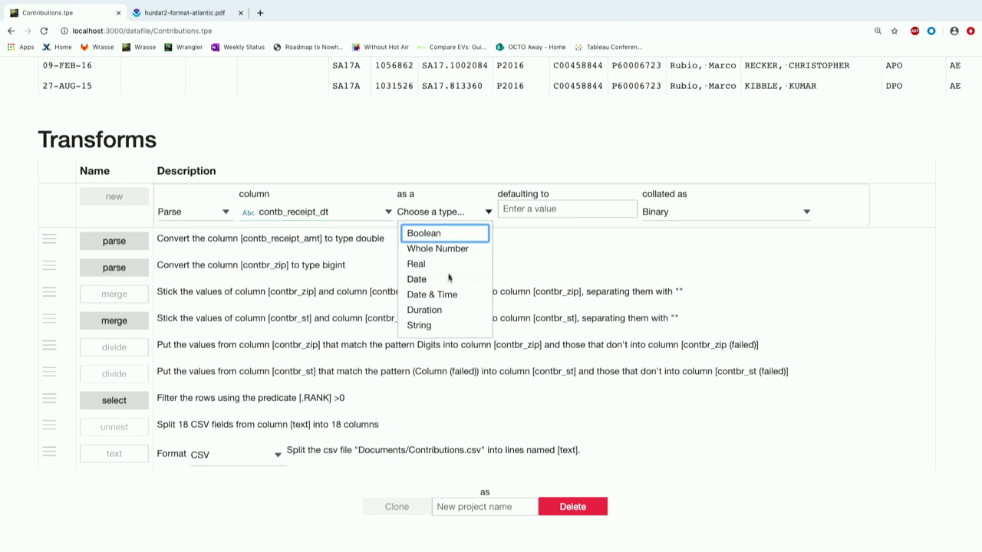
left_click(449, 279)
left_click(536, 212)
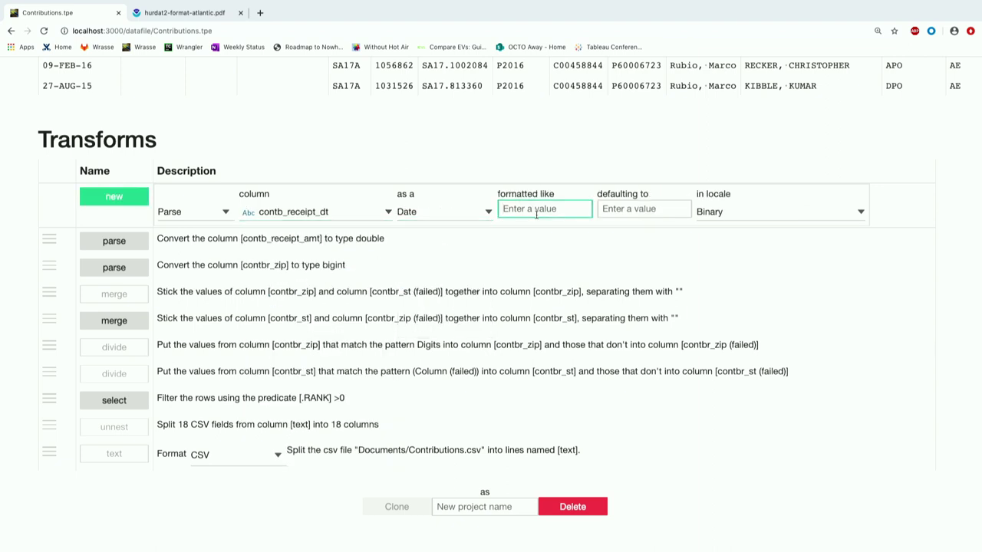
type("dd-m")
key("BackSpace")
key("BackSpace")
key("BackSpace")
type("d-MM-yyM")
left_click(113, 197)
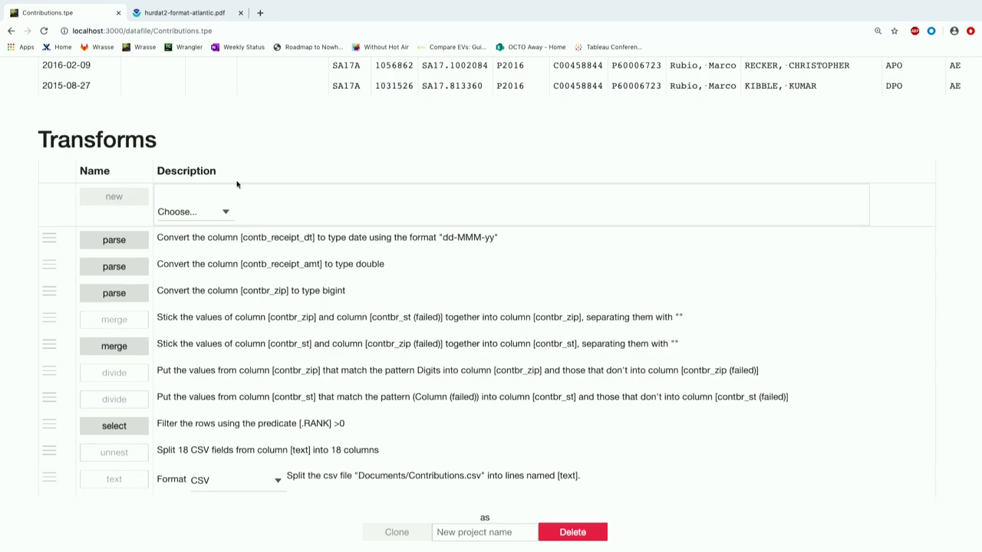
scroll(237, 184, "up", 10)
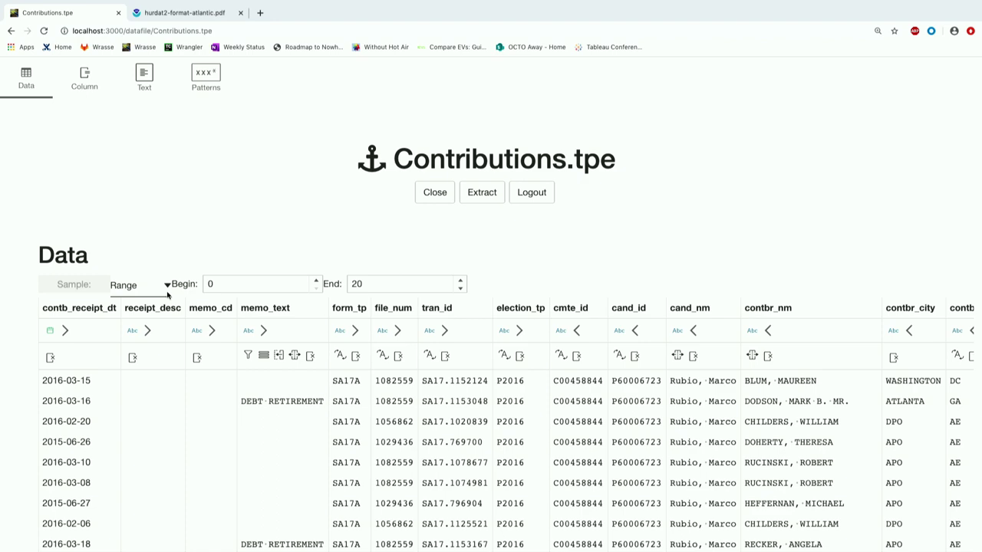
Resample the Data preview with Coverage instead of Range, leaving four representative rows.
left_click(136, 289)
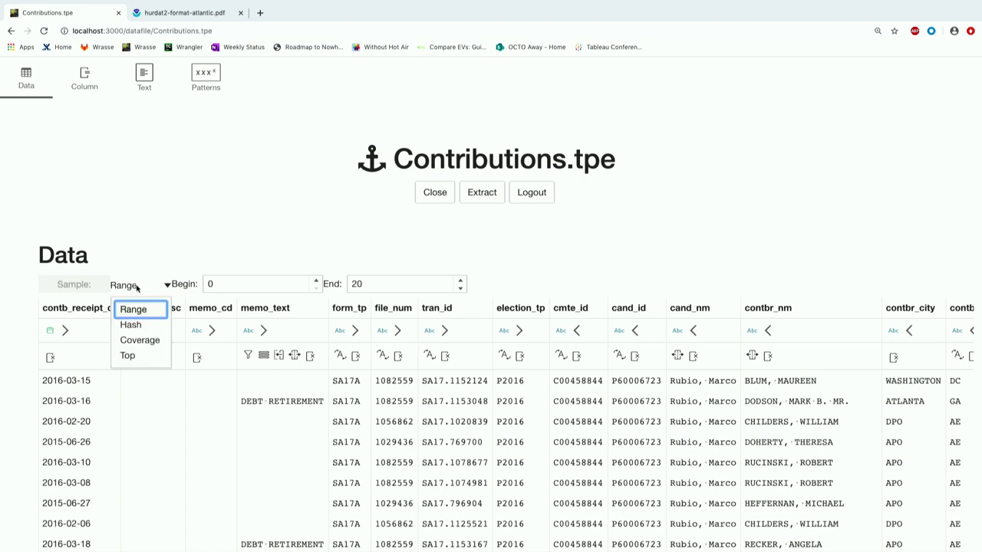
left_click(142, 340)
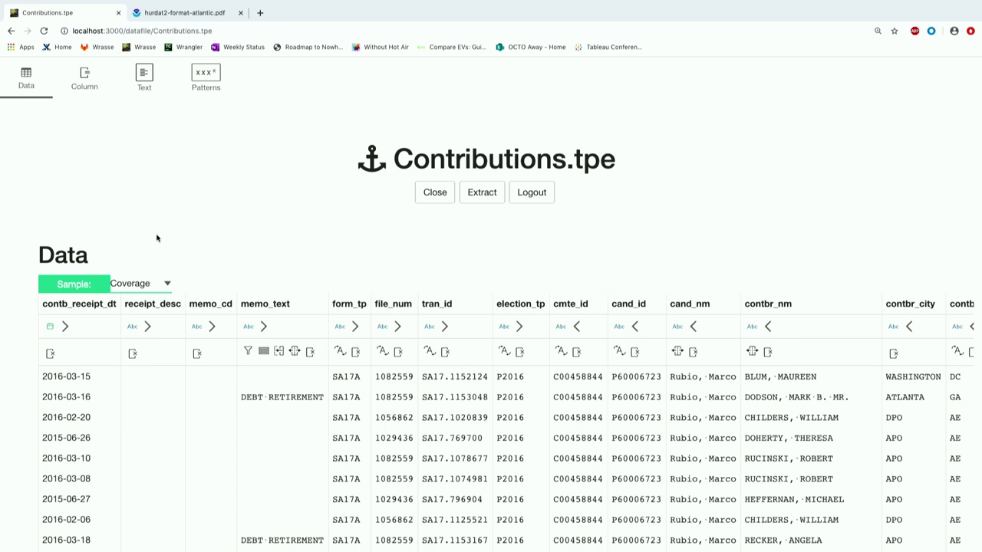
left_click(75, 285)
left_click(74, 284)
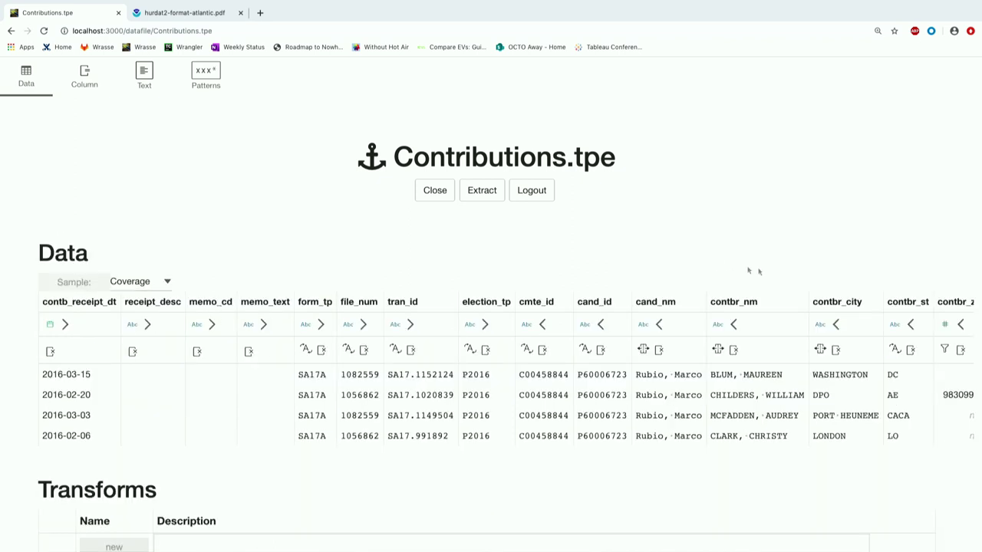
Move the contbr_st column, then contbr_zip, to the front of the Data table.
left_click(911, 324)
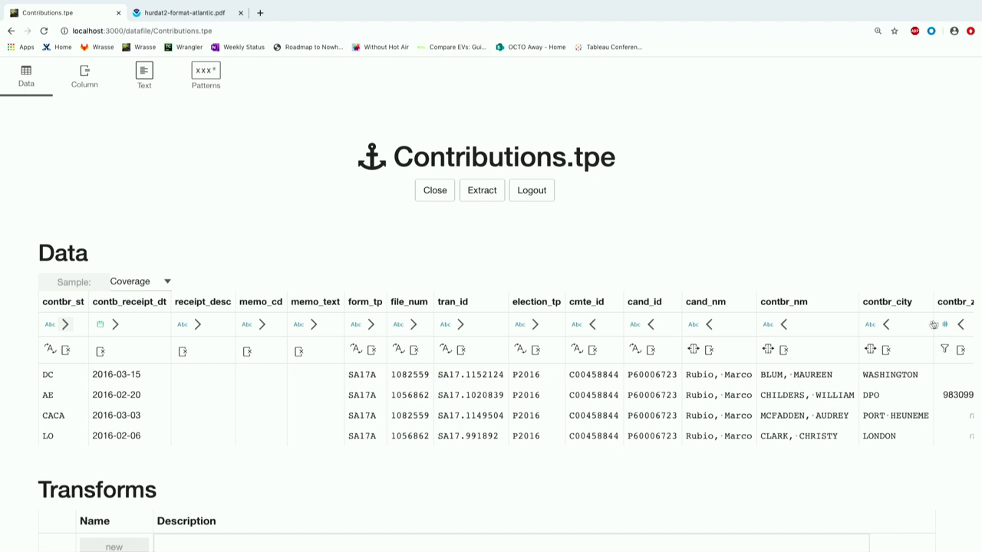
scroll(940, 352, "right", 2)
left_click(885, 324)
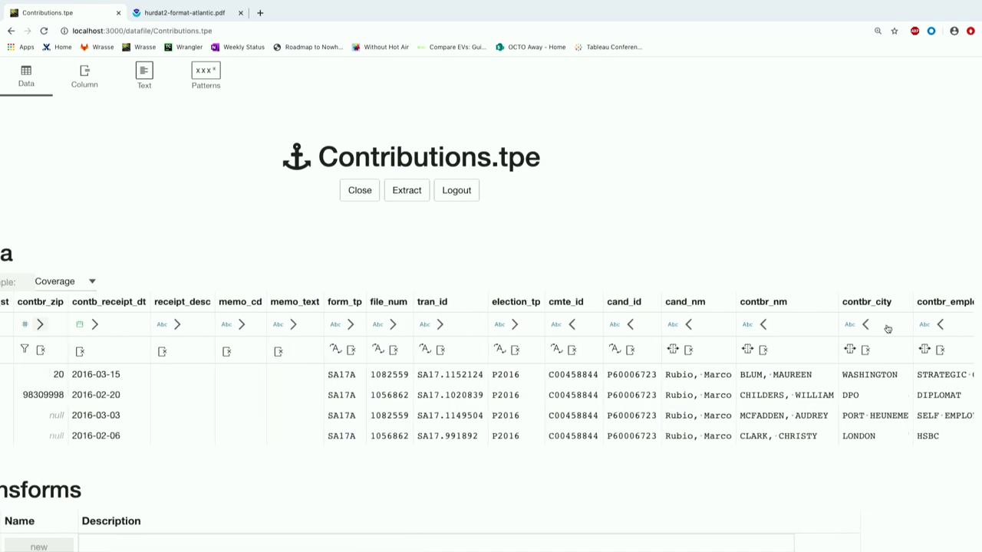
scroll(744, 376, "left", 2)
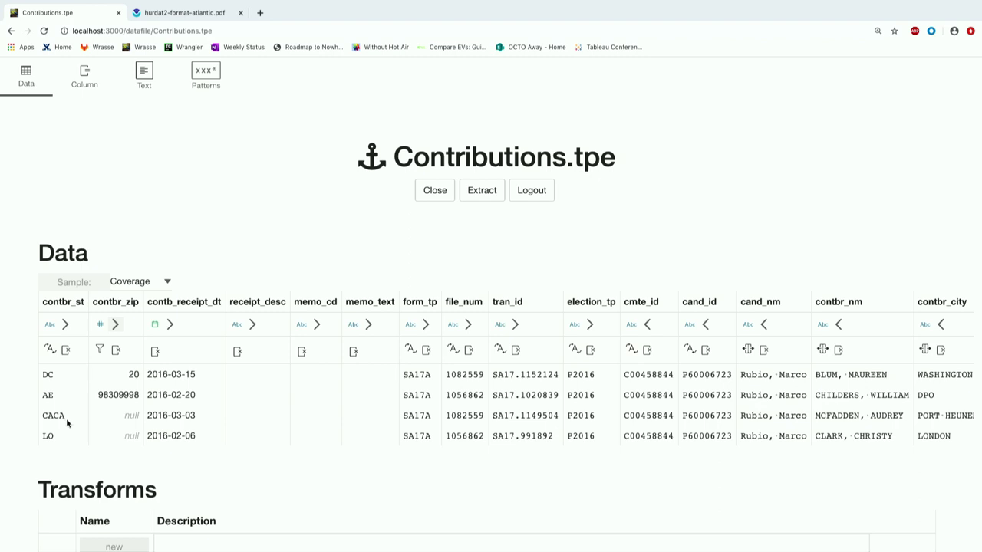
scroll(103, 350, "up", 1)
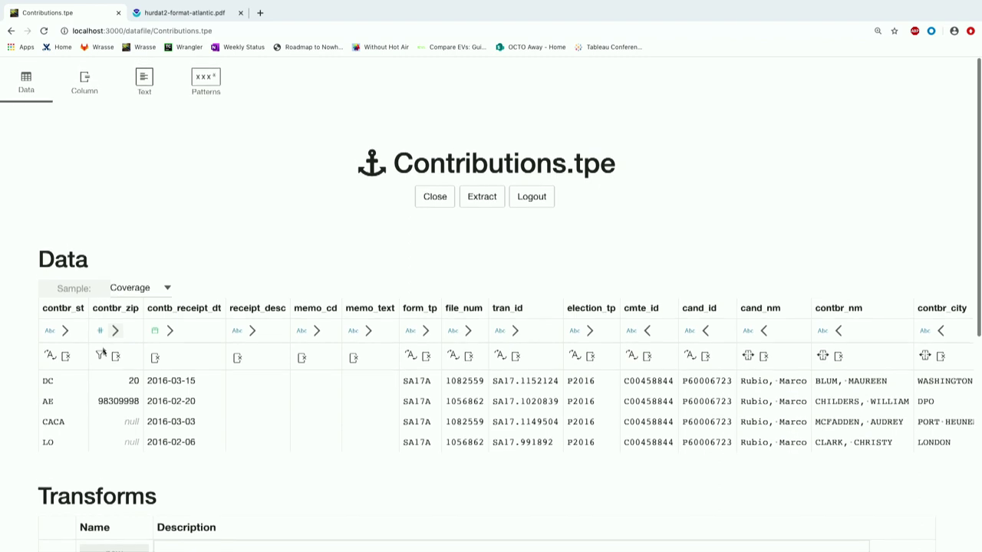
Profile contbr_st in the Column summary: cardinality 79 over 699999 rows, with its state frequency chart.
left_click(89, 81)
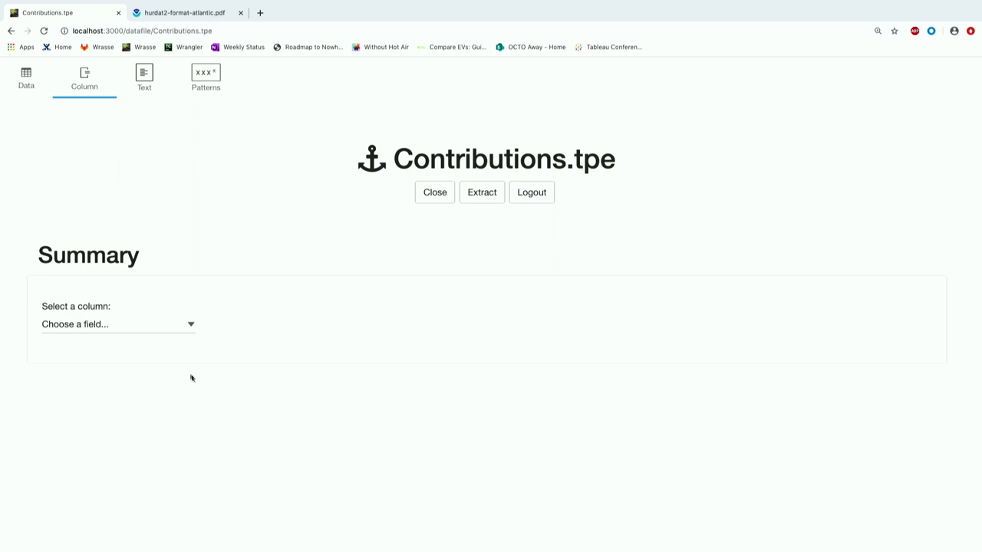
left_click(170, 326)
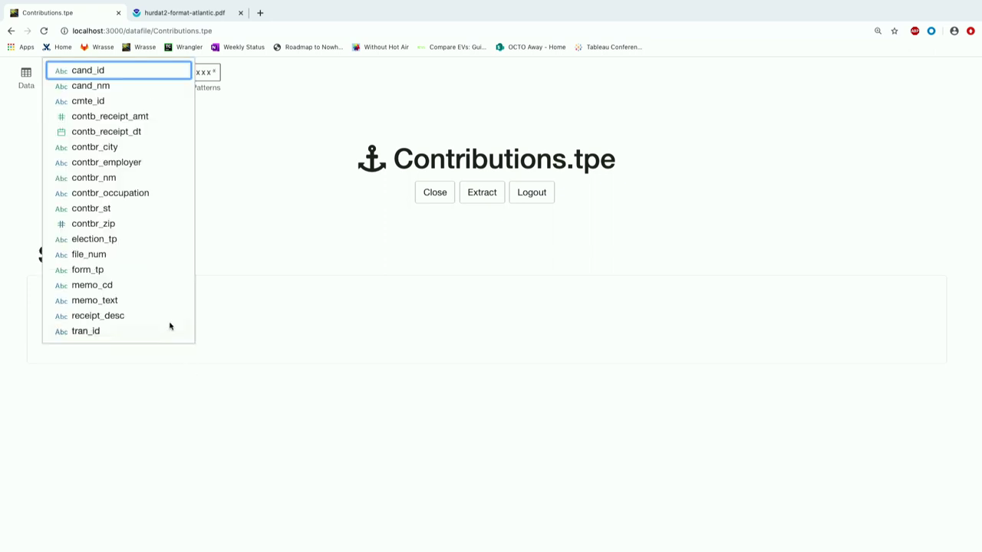
left_click(276, 420)
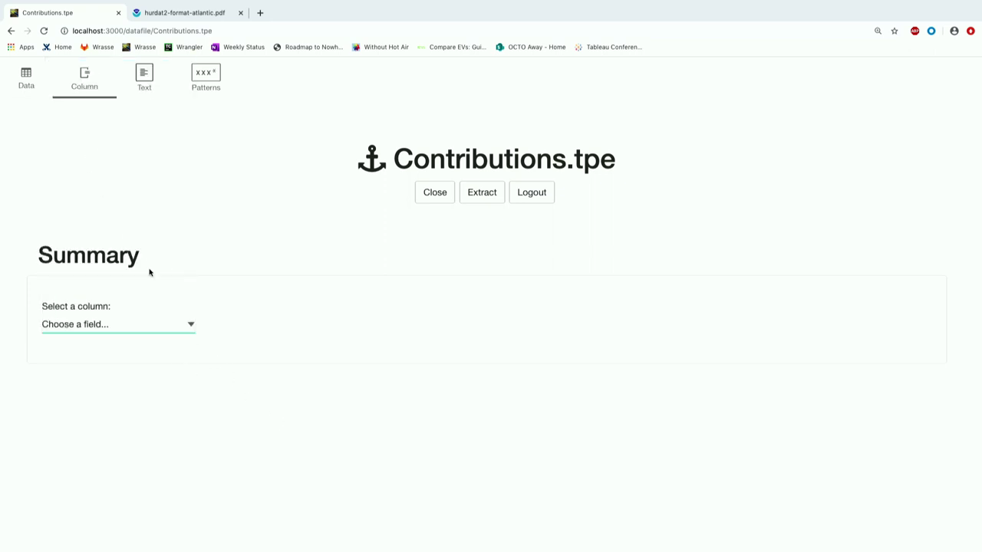
left_click(144, 328)
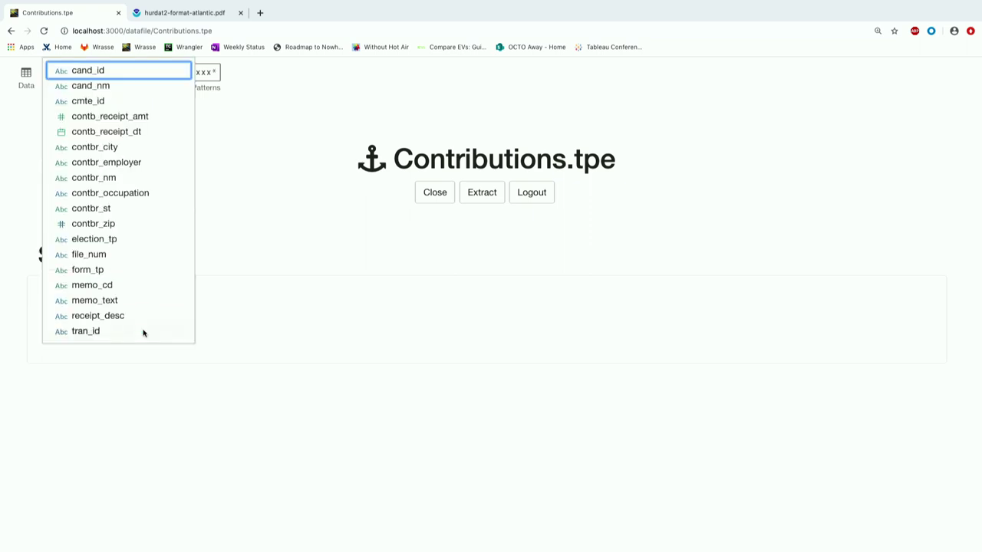
left_click(138, 209)
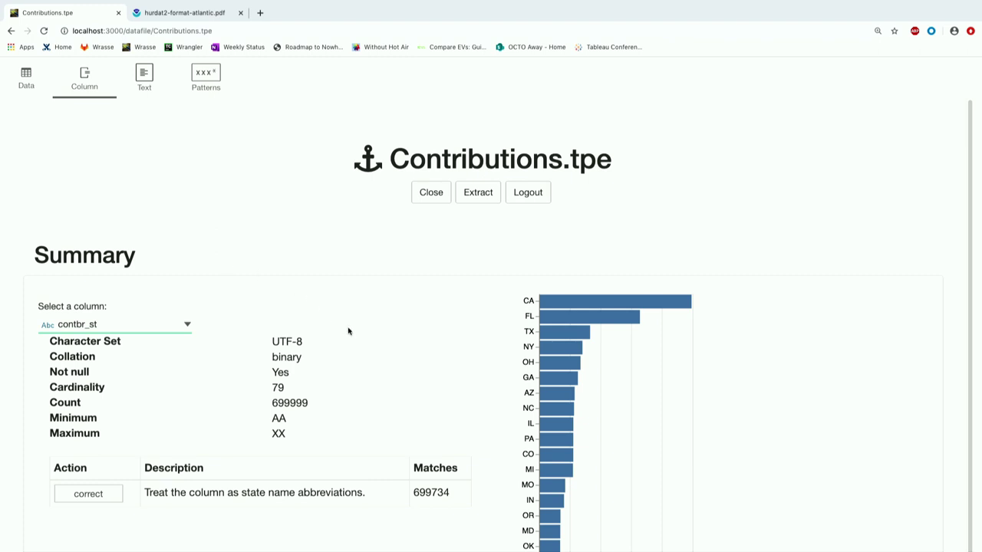
scroll(348, 331, "down", 15)
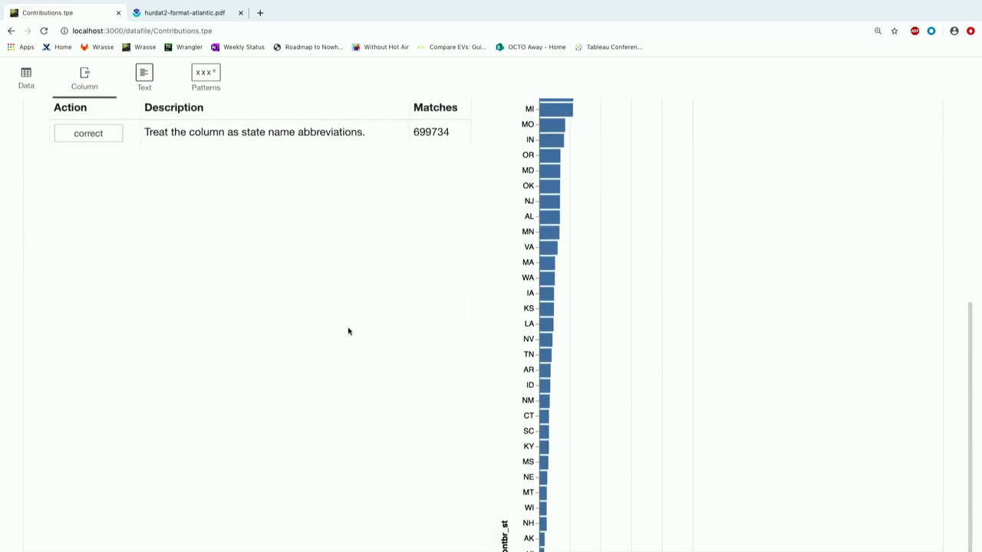
scroll(348, 331, "down", 10)
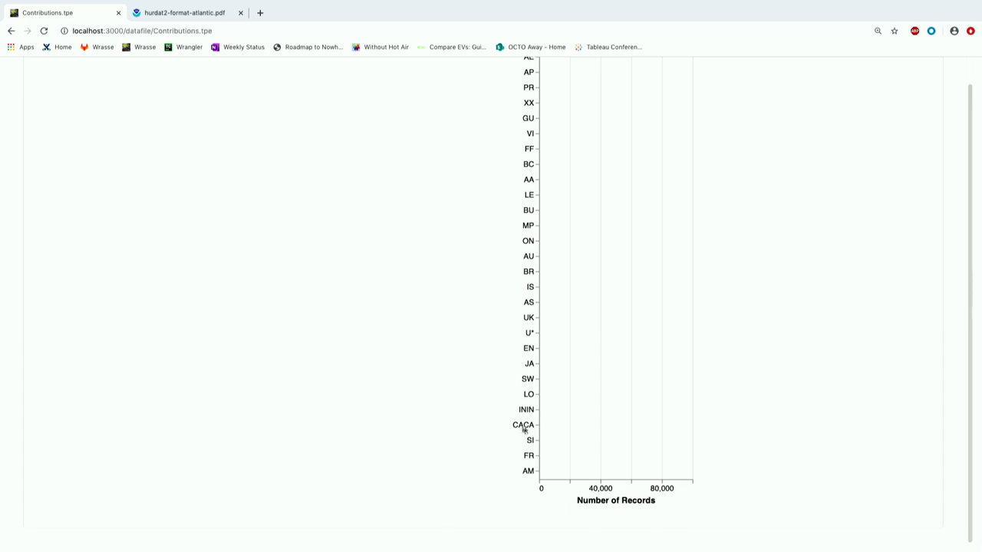
scroll(527, 323, "up", 15)
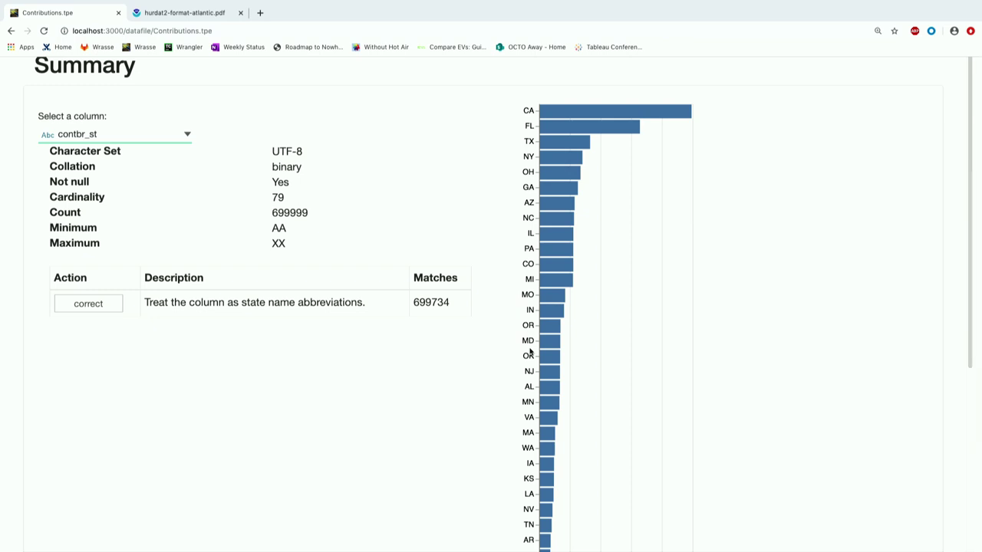
Review the contb_receipt_dt and contb_receipt_amt profiles, then close Contributions.tpe to the Profile Page.
left_click(183, 134)
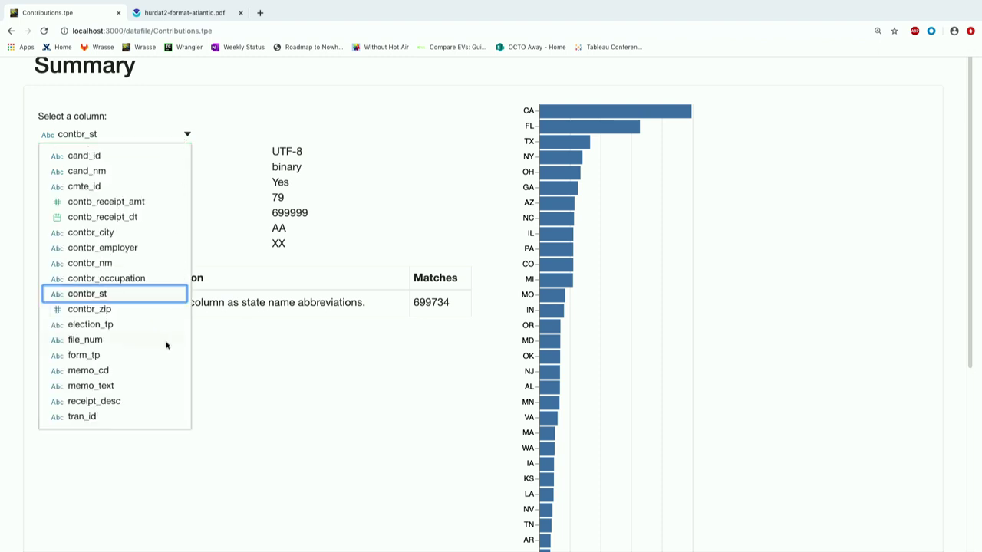
left_click(149, 217)
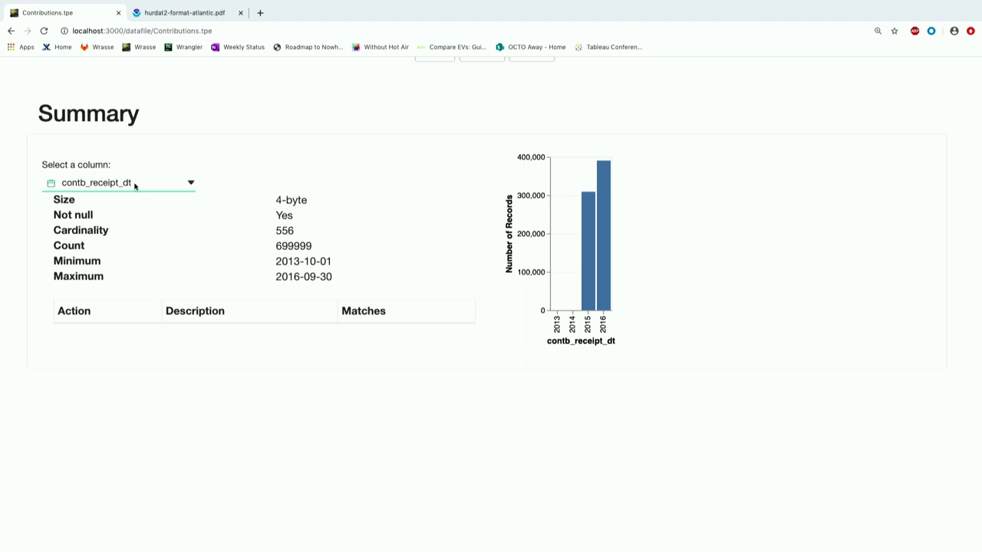
left_click(134, 186)
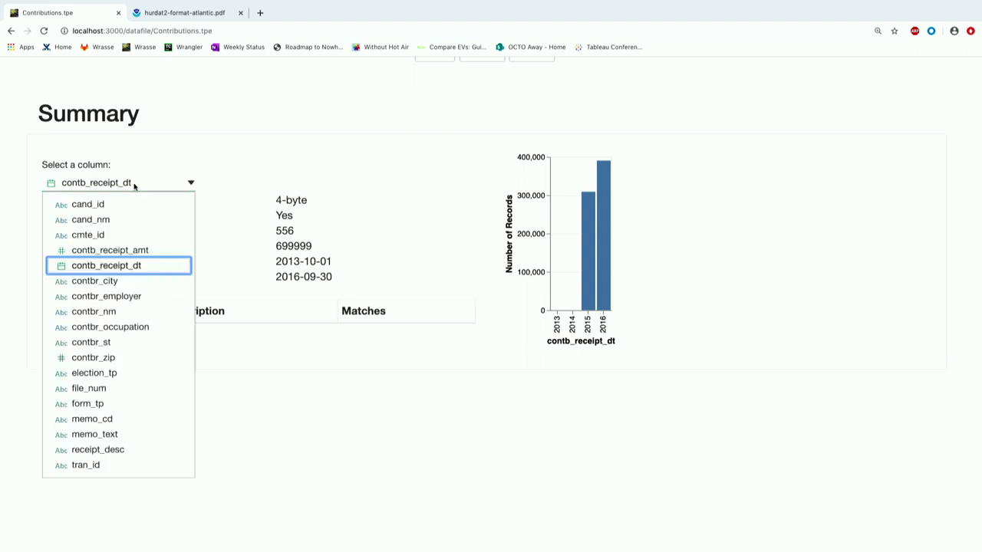
left_click(151, 253)
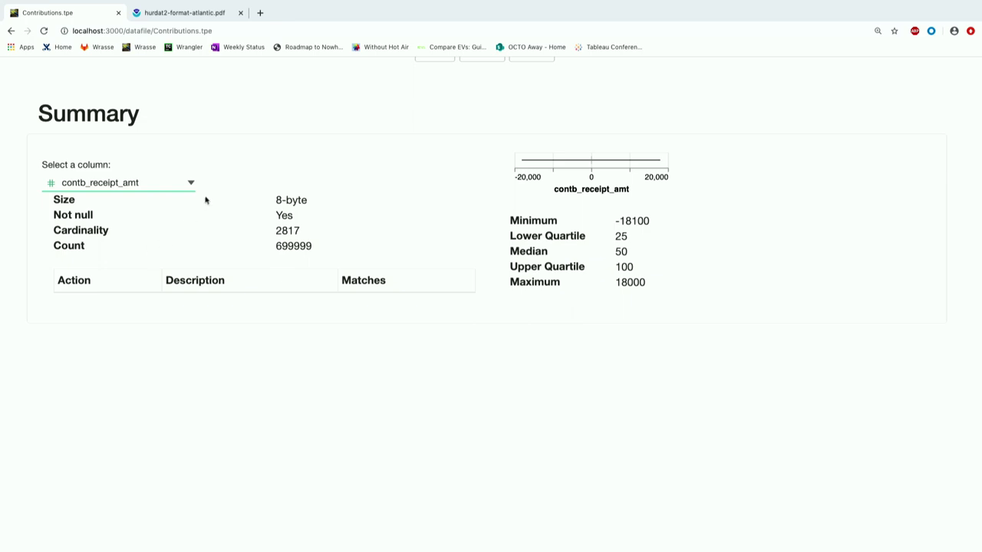
scroll(322, 151, "up", 3)
left_click(434, 192)
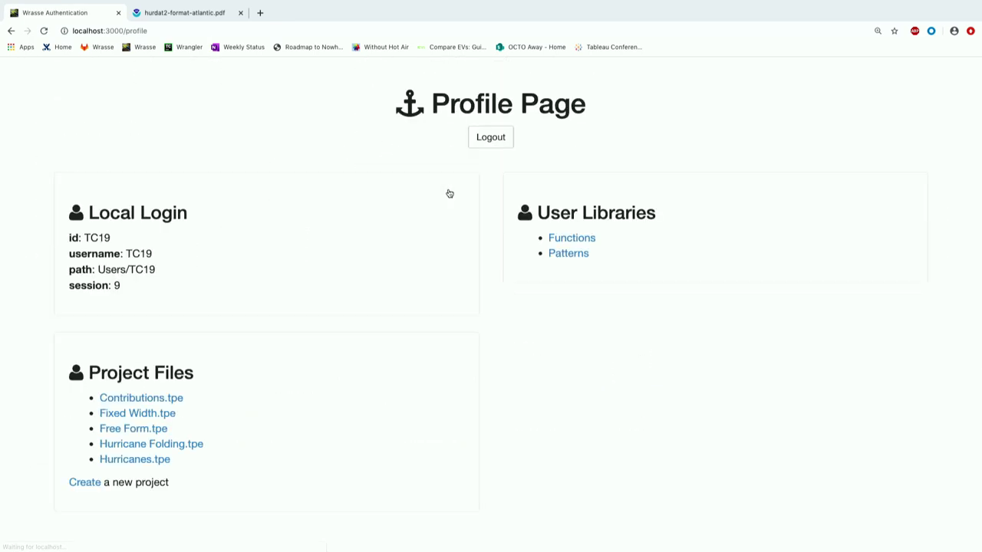
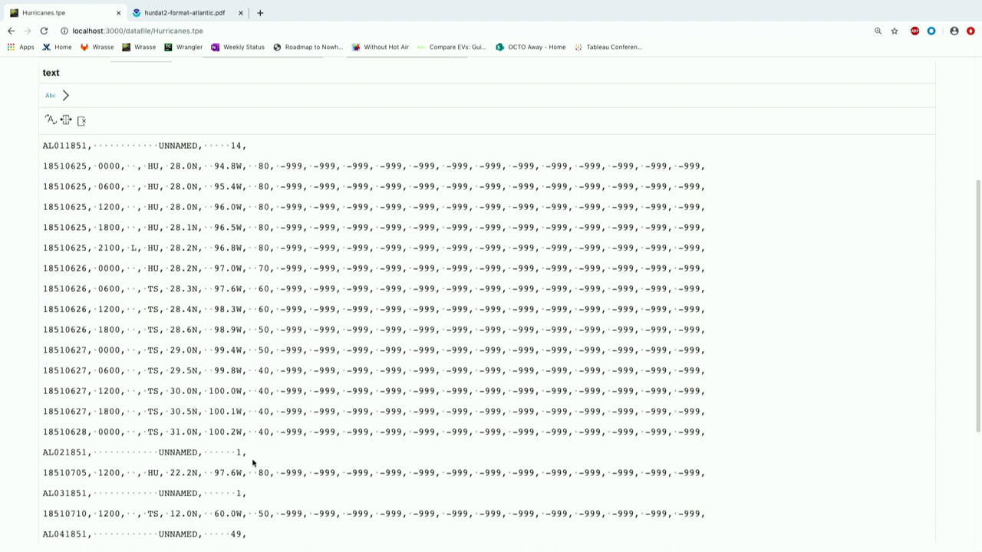
Scroll the Hurricanes.tpe data page down to the Transforms section below the text preview.
scroll(235, 541, "down", 3)
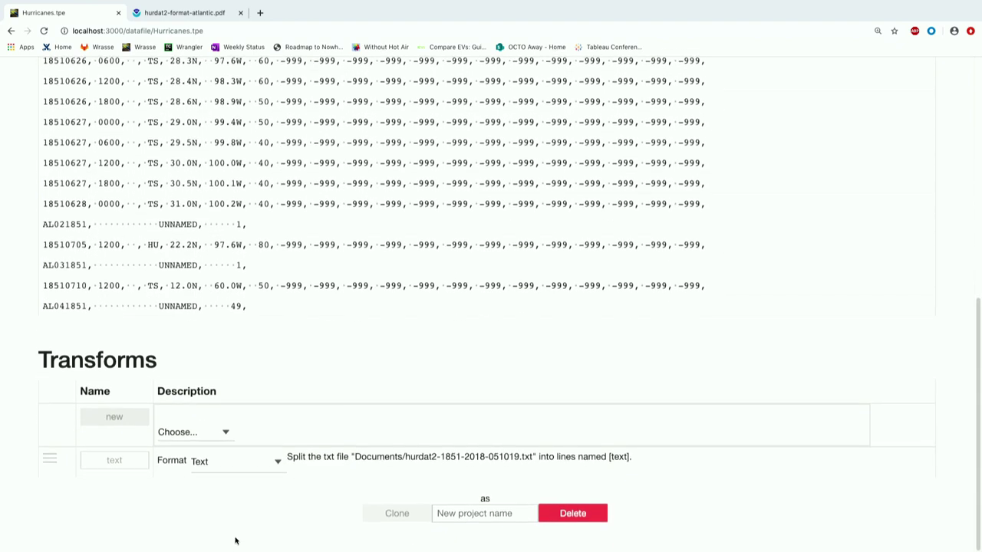
Set up a Divide on the text column: ([A-Z]{2})(\d{2})(\d{4}) matches to Storm, others to Fix.
left_click(223, 435)
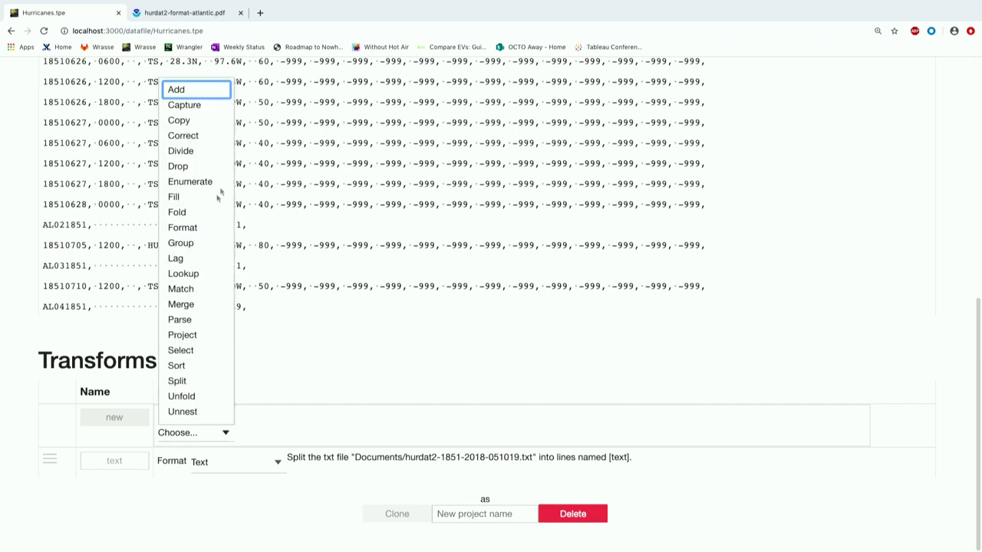
left_click(214, 151)
left_click(424, 427)
type("Storm")
key("Tab")
type("Fix")
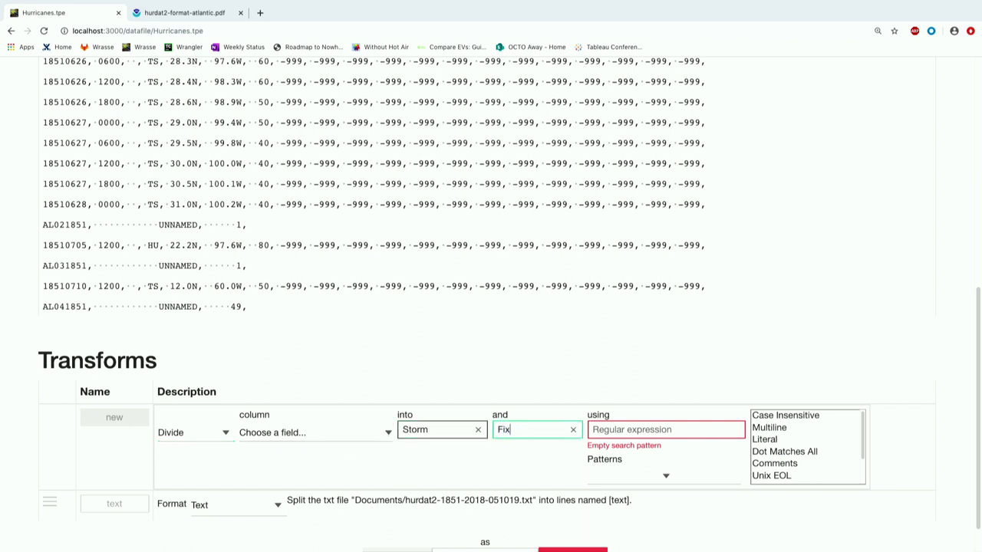
left_click(625, 429)
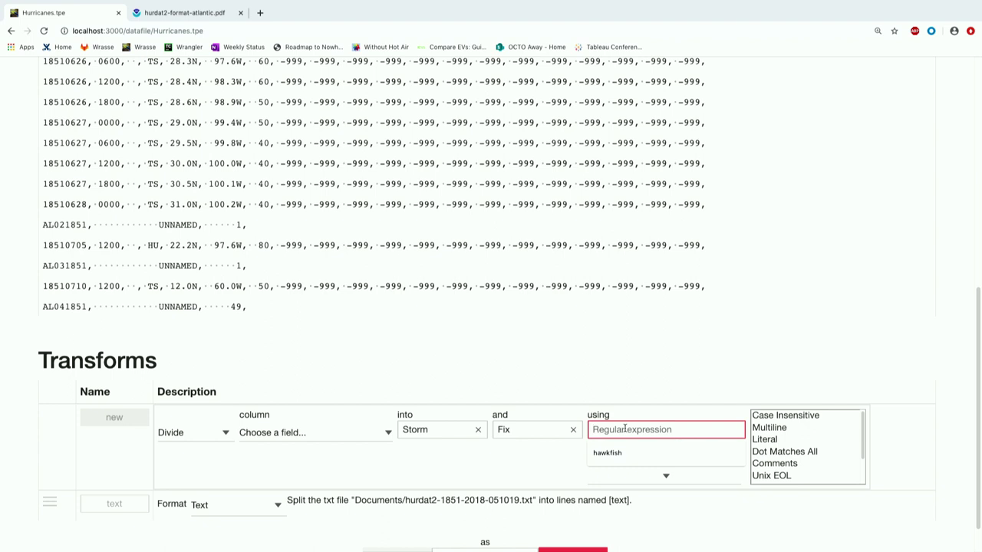
type("([")
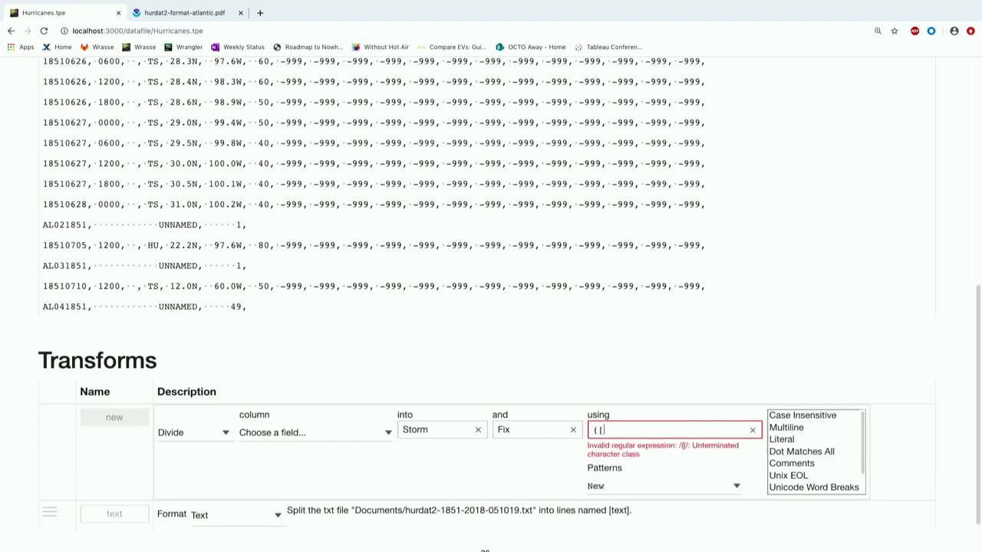
type("A-Z]{2}")
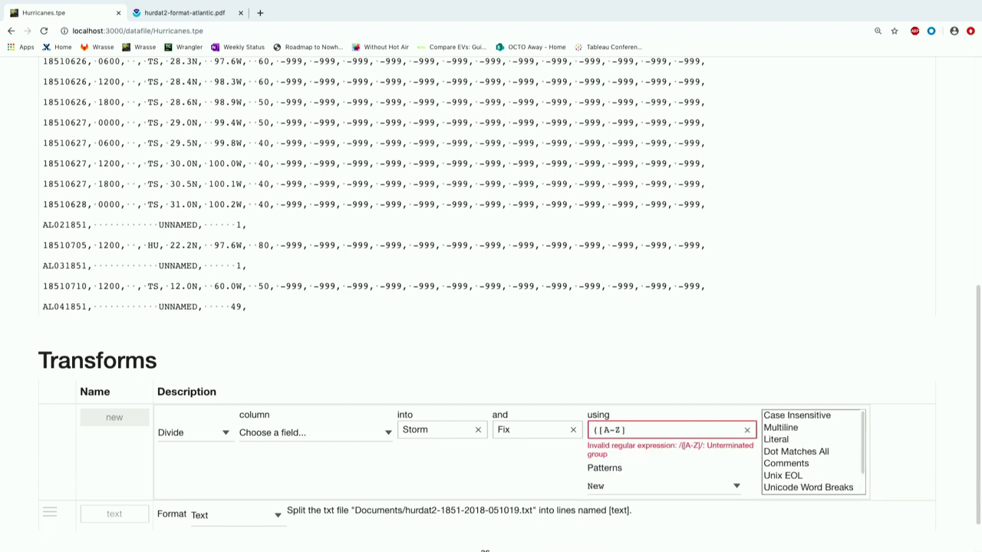
type(")(\\")
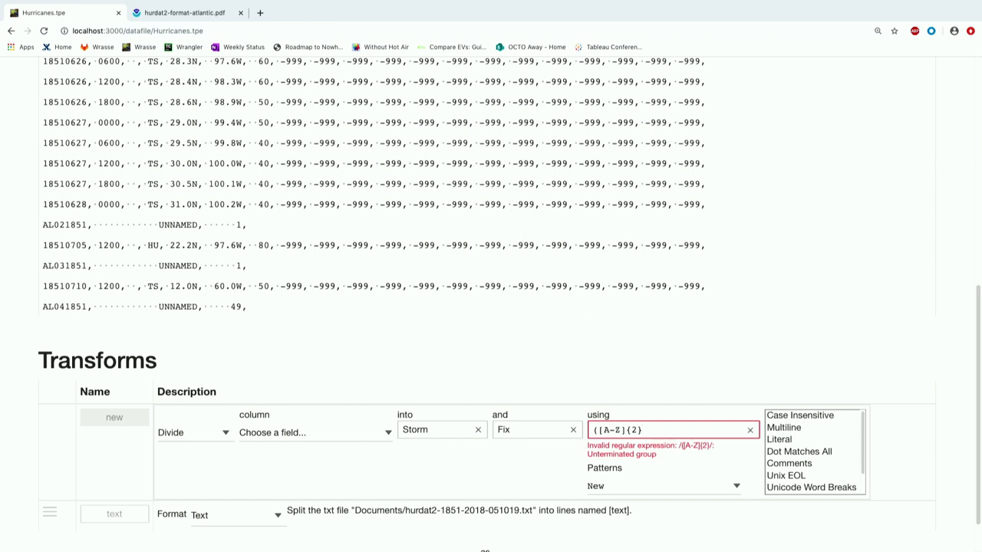
type("d")
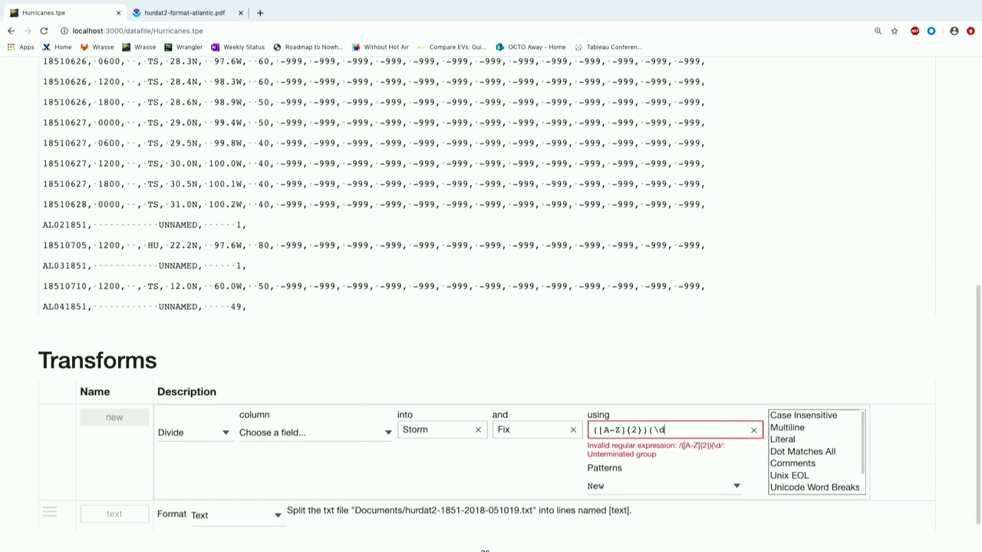
type("{2})(\\")
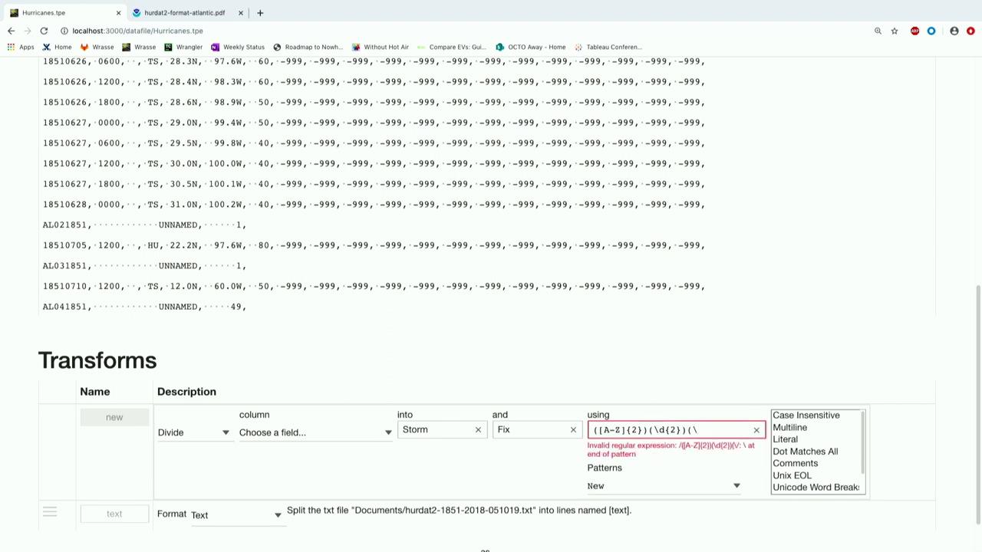
type("d")
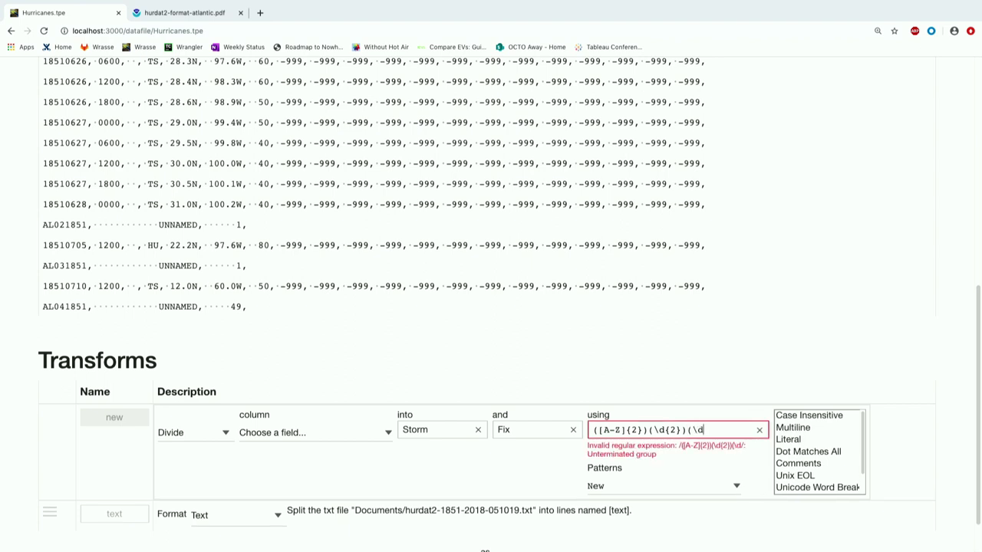
type("{4})")
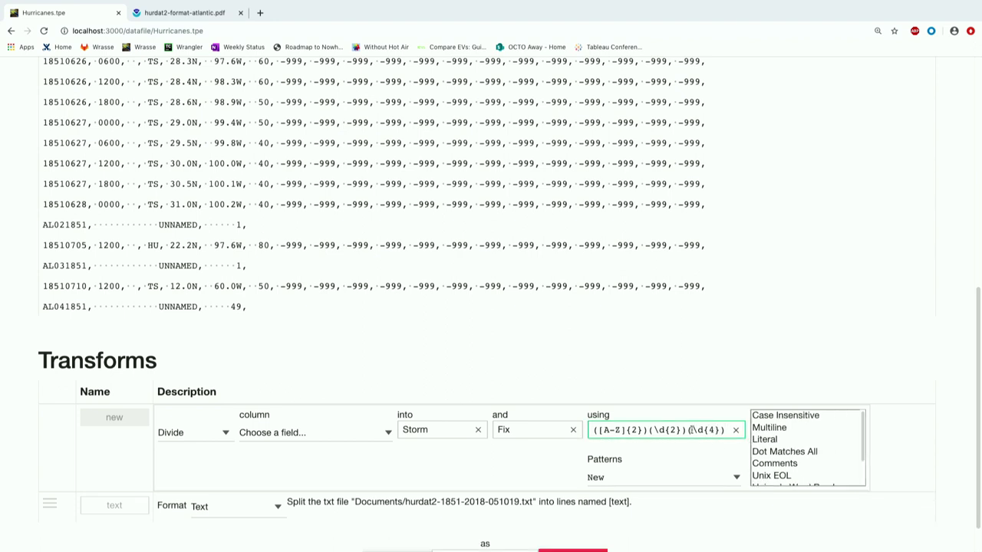
left_click(333, 433)
left_click(303, 454)
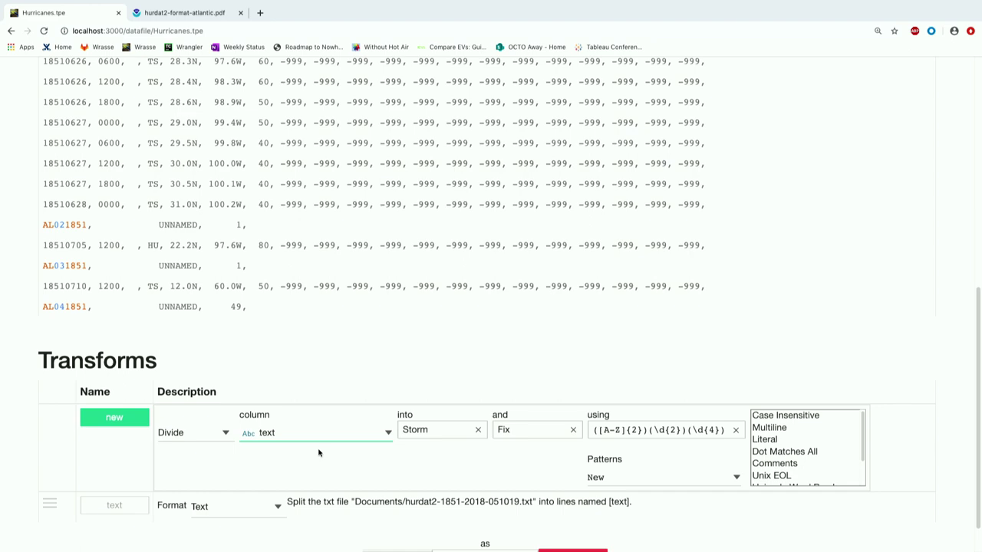
scroll(86, 228, "up", 5)
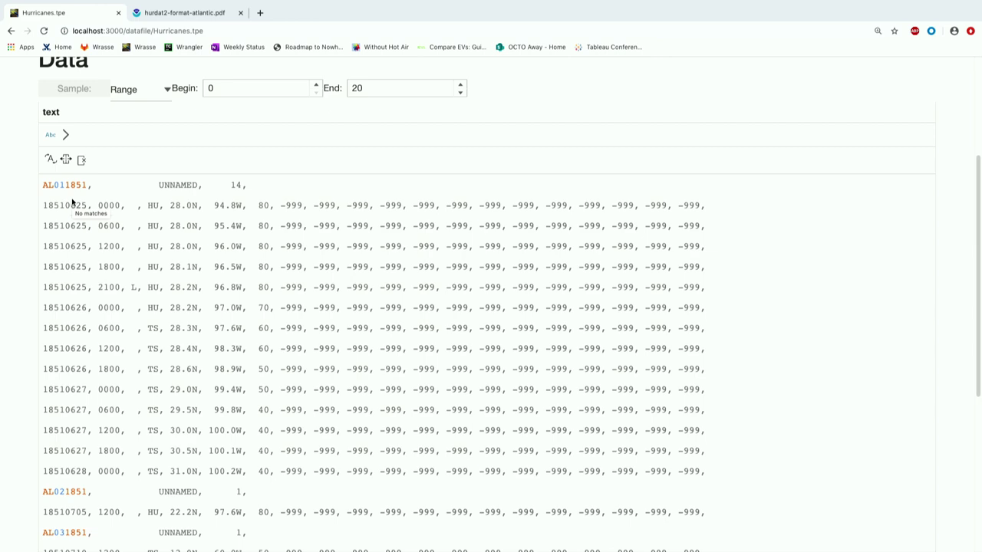
scroll(72, 202, "down", 5)
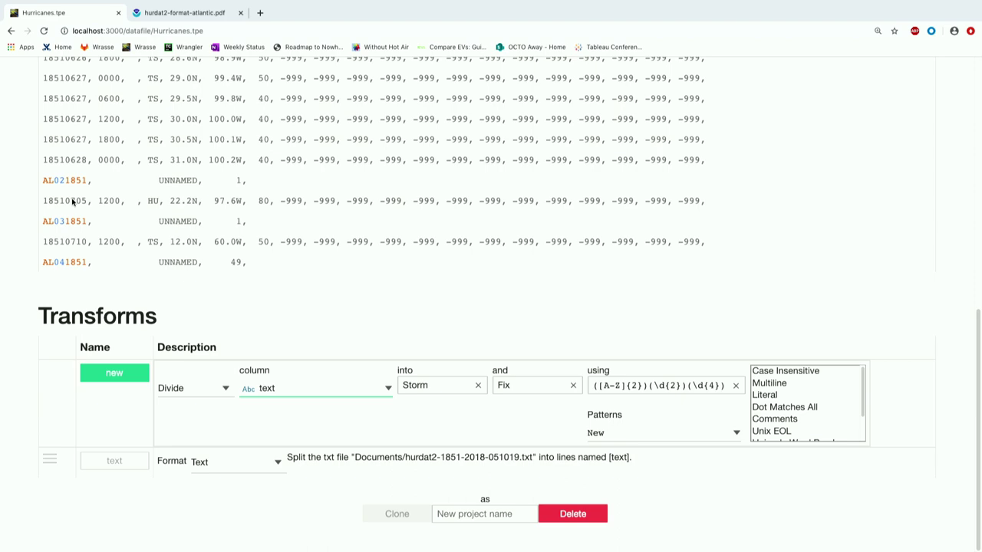
Apply the Divide transform and rename its Storm/Fix pattern to AFTC Code.
left_click(121, 373)
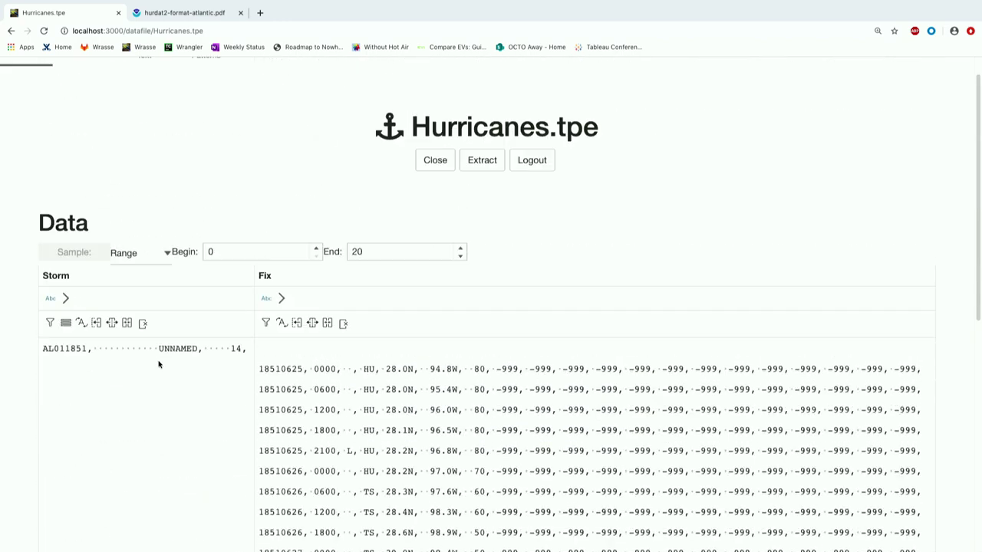
scroll(159, 364, "up", 2)
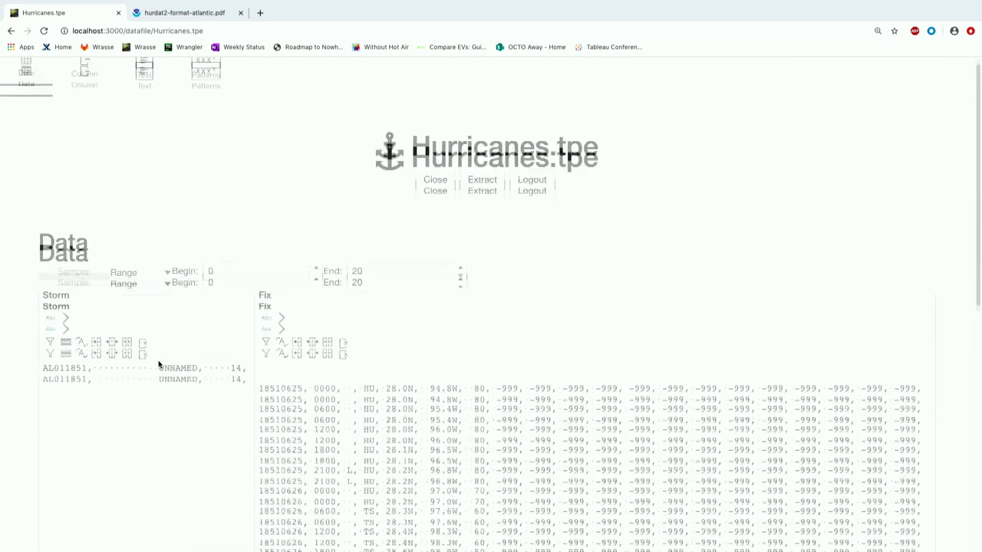
left_click(217, 76)
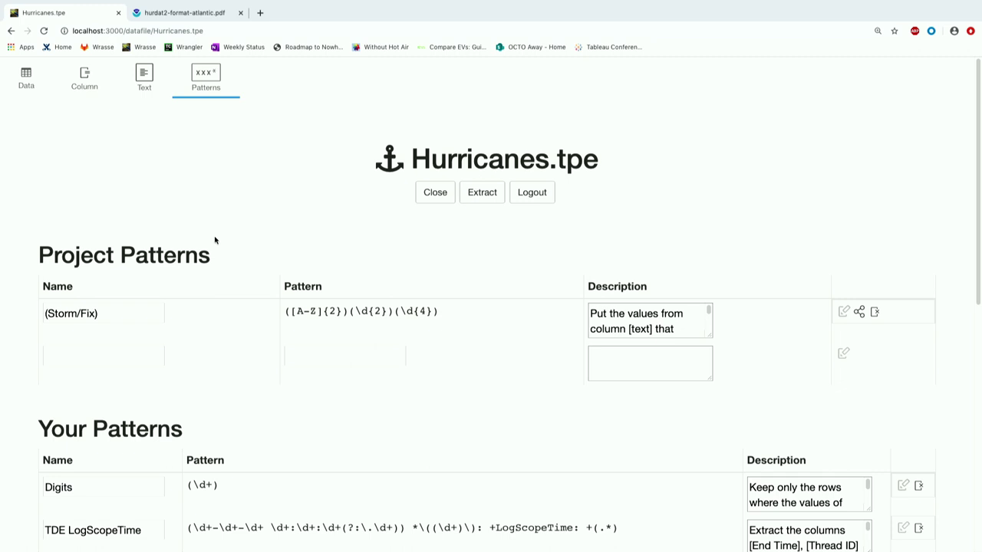
left_click(126, 315)
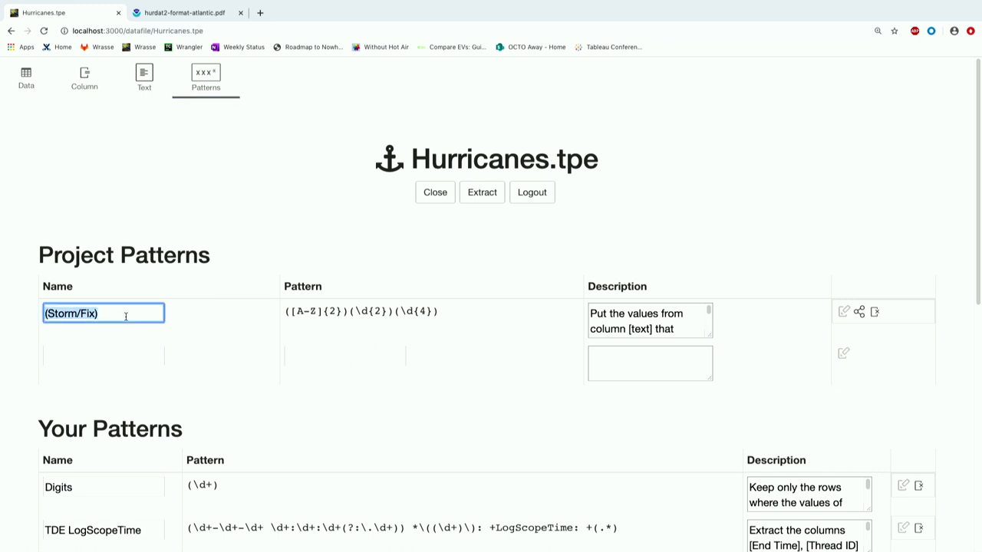
type("AFTC")
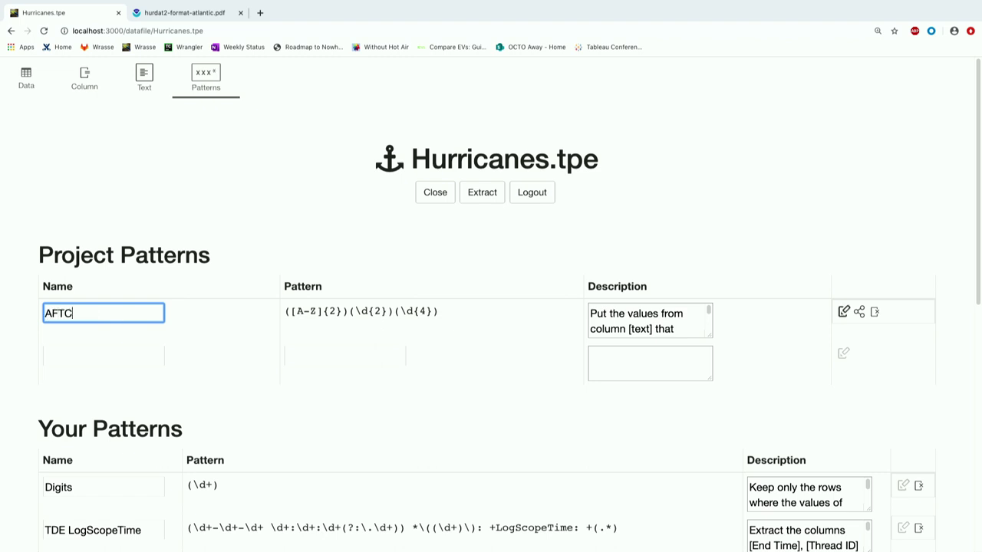
type(" Code")
left_click(845, 313)
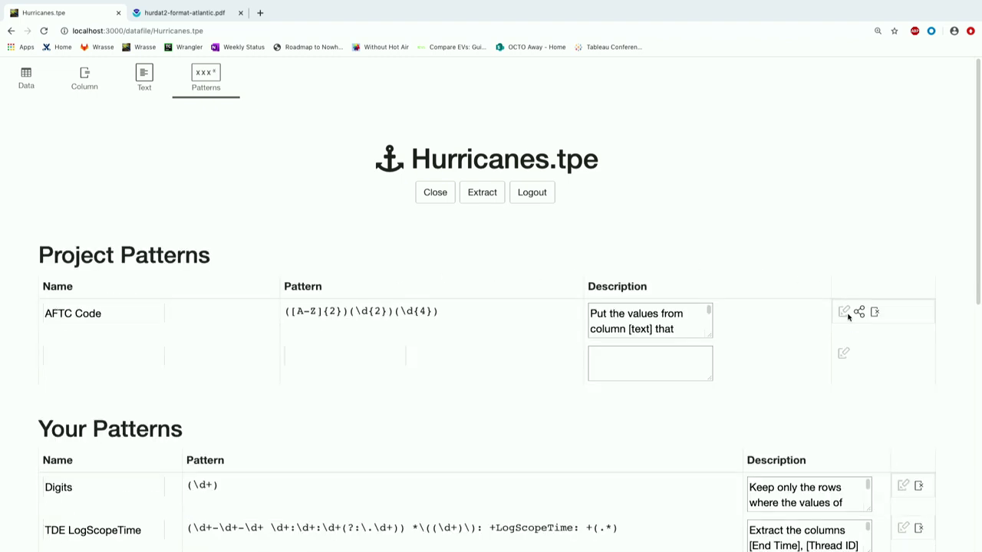
Return to the Data tab to view the split Storm and Fix columns.
left_click(35, 87)
scroll(86, 222, "down", 5)
scroll(86, 222, "up", 2)
scroll(86, 222, "down", 4)
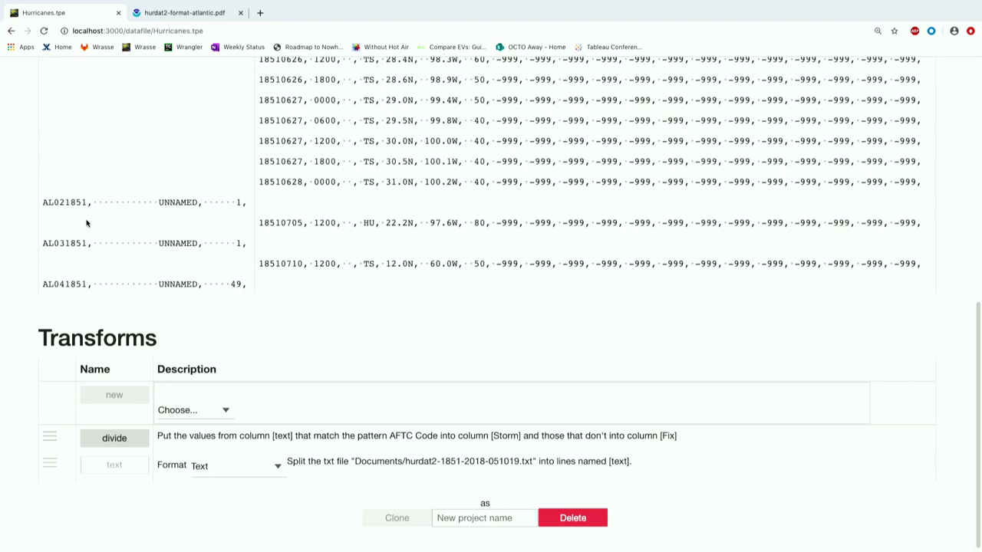
Fill the Storm column down so each fix row carries its storm header.
scroll(86, 222, "up", 6)
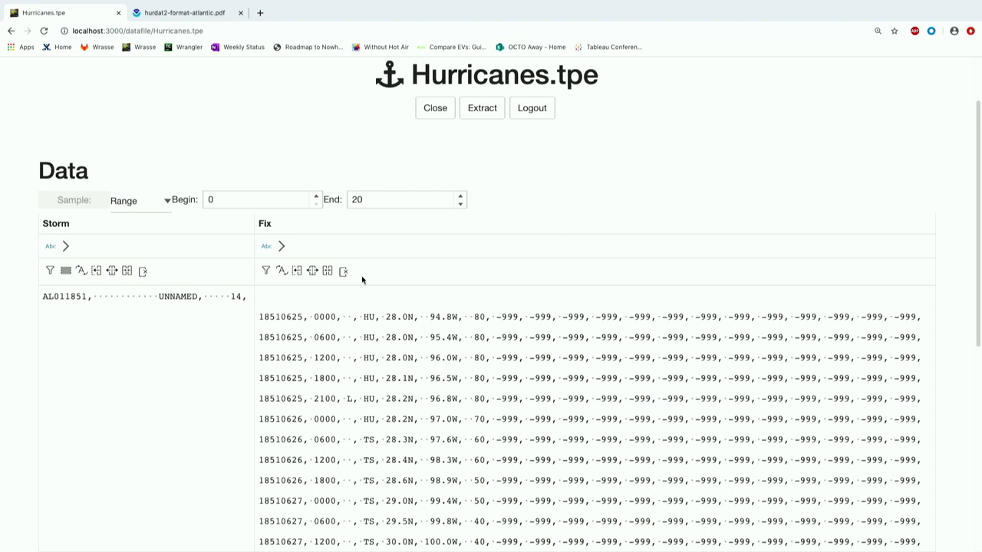
left_click(68, 273)
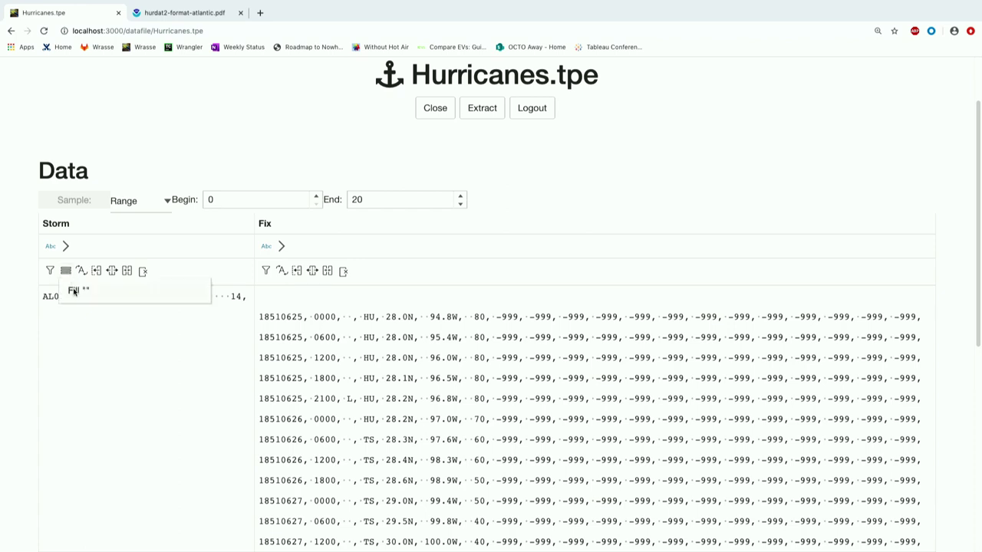
left_click(74, 293)
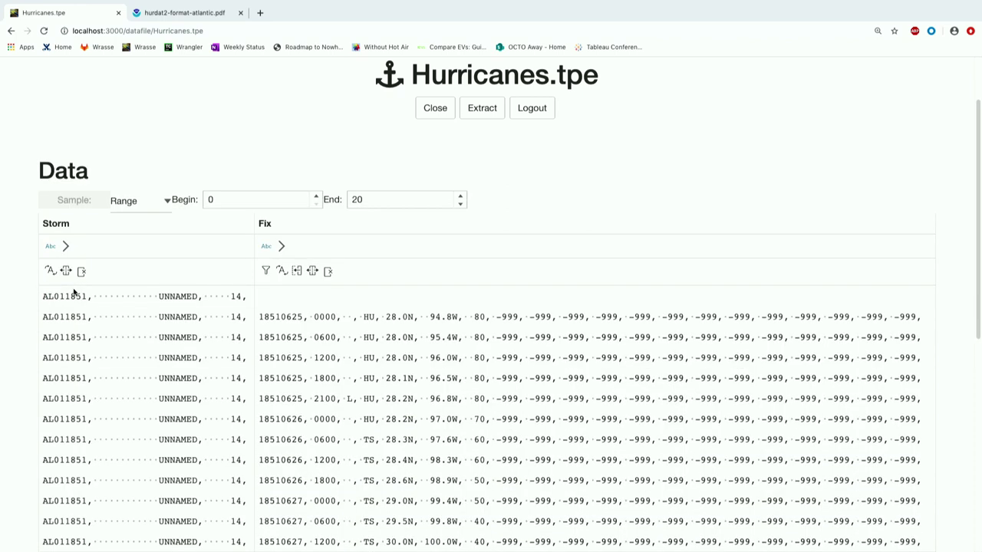
Keep only rows with a non-empty Fix, then split Storm as CSV into three columns.
left_click(265, 271)
left_click(276, 305)
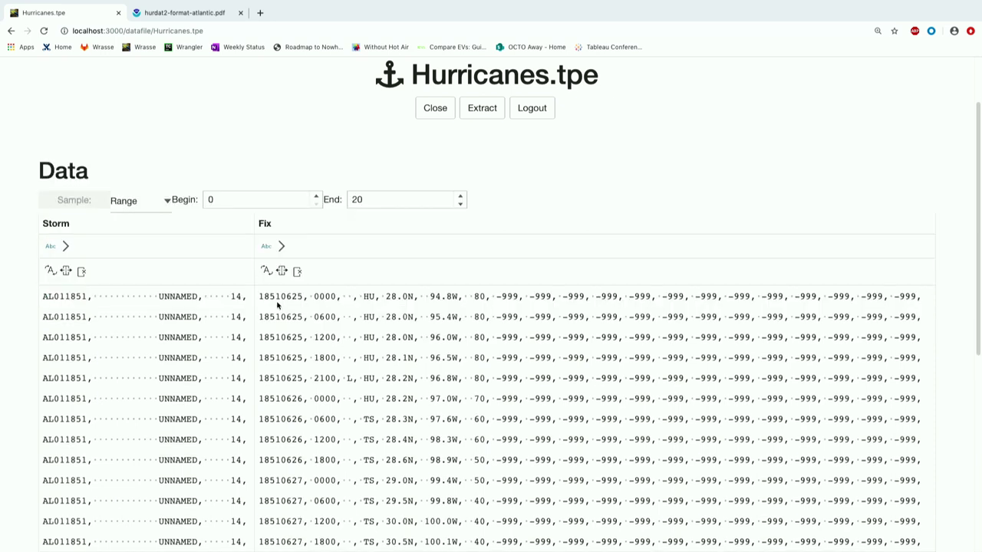
left_click(65, 271)
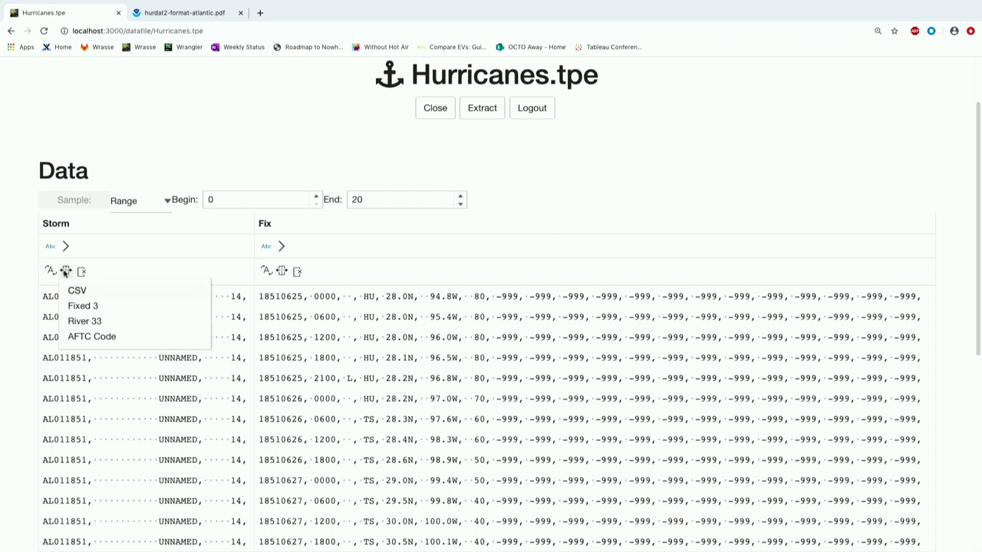
left_click(140, 258)
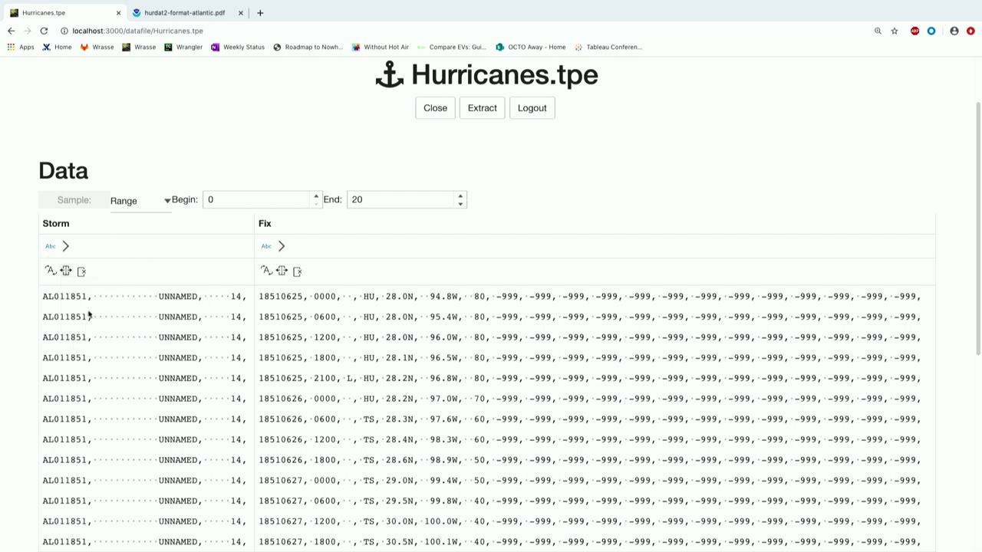
left_click(66, 272)
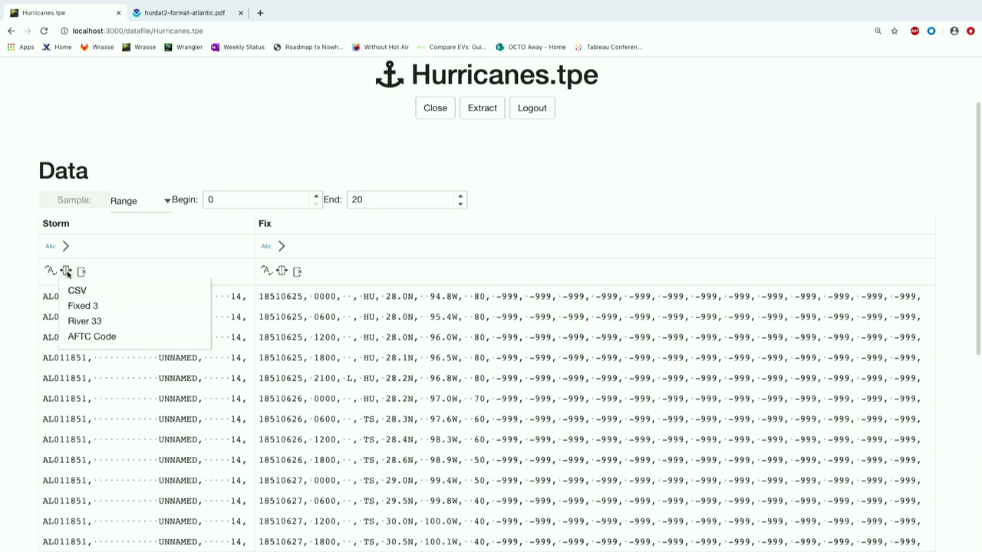
left_click(136, 256)
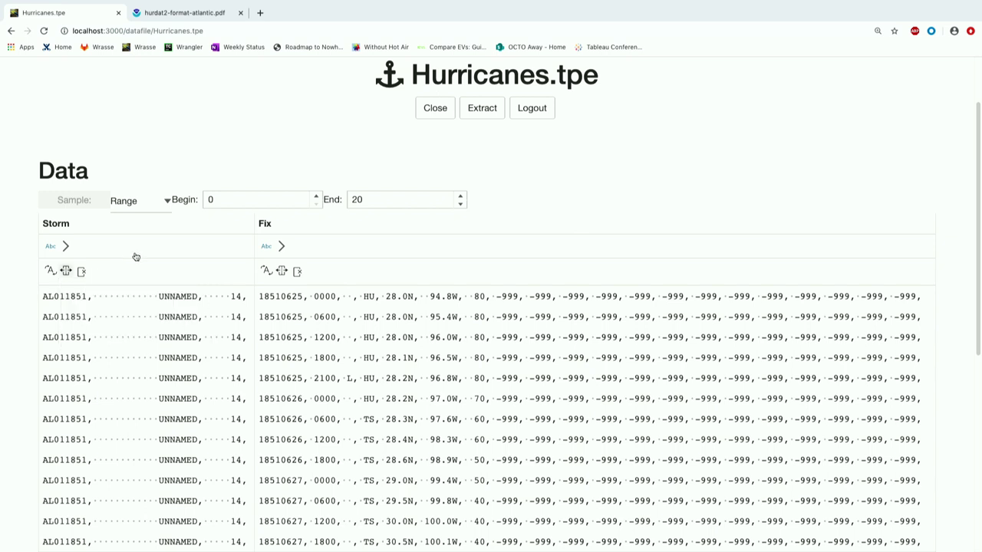
left_click(66, 271)
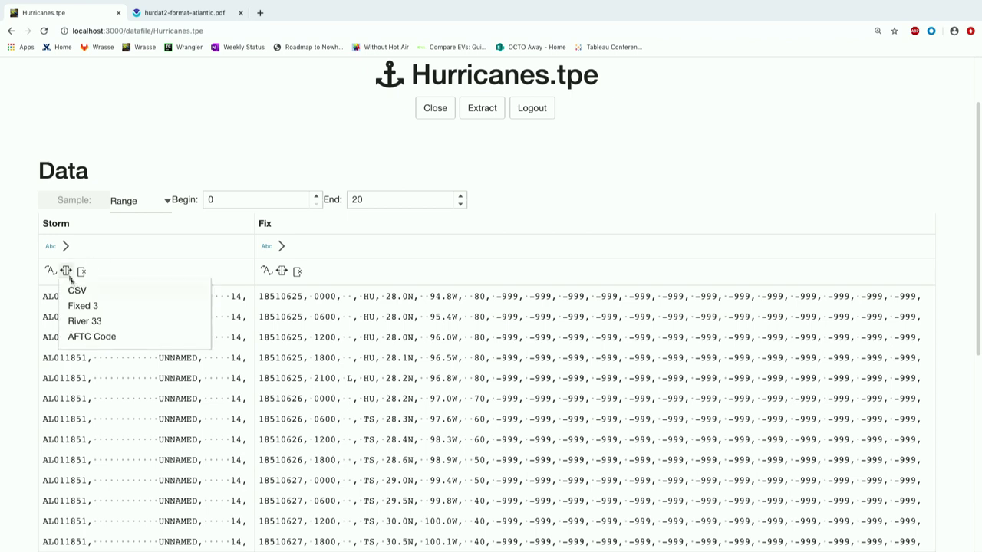
left_click(77, 290)
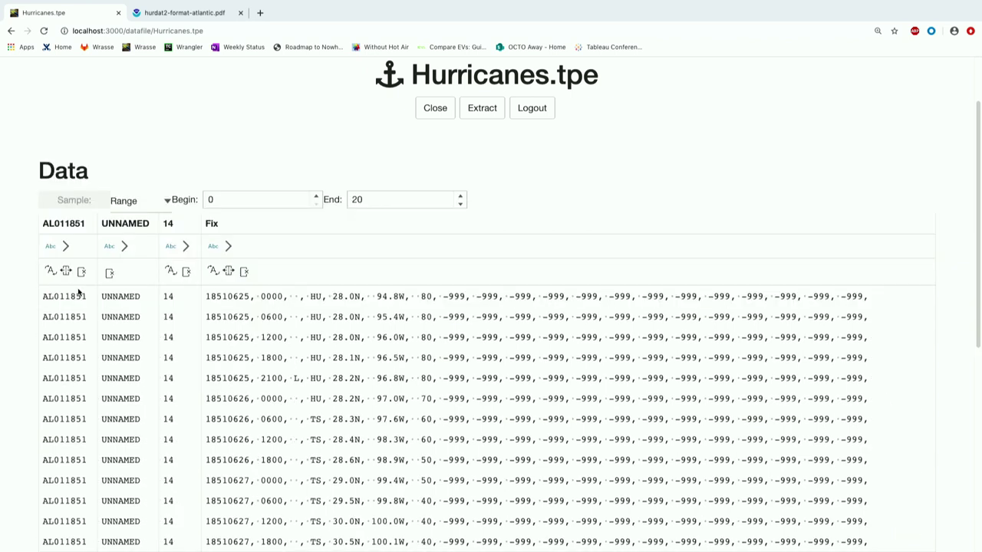
Rename the AL011851, UNNAMED and 14 columns to Sorm ID, Storm Name and Fix Count.
double_click(80, 224)
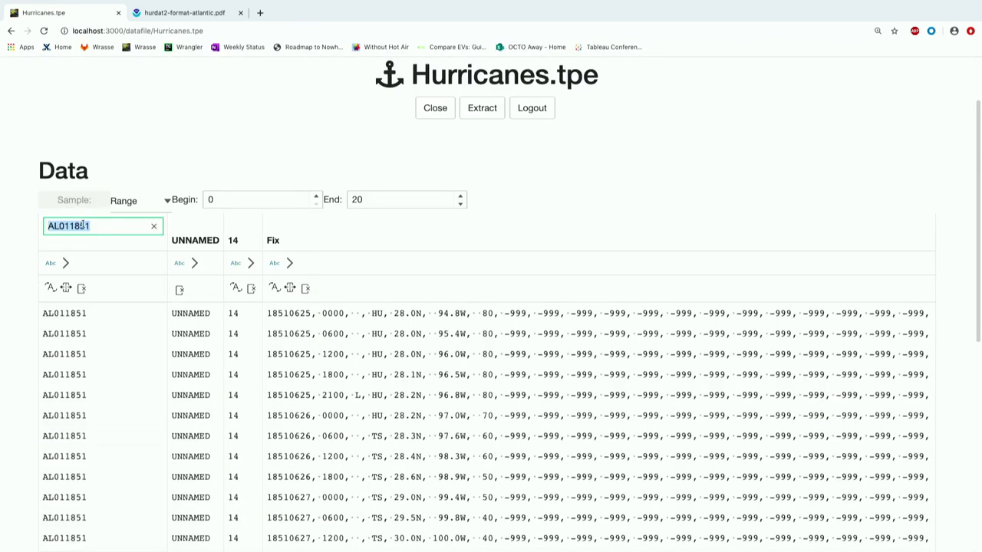
type("Sorm ID")
key("Return")
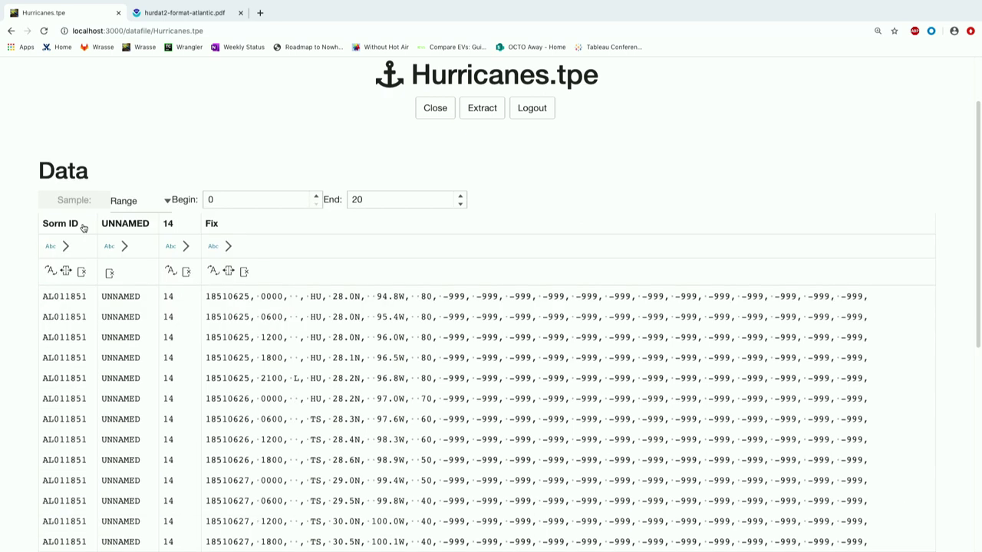
double_click(131, 226)
type("Storm")
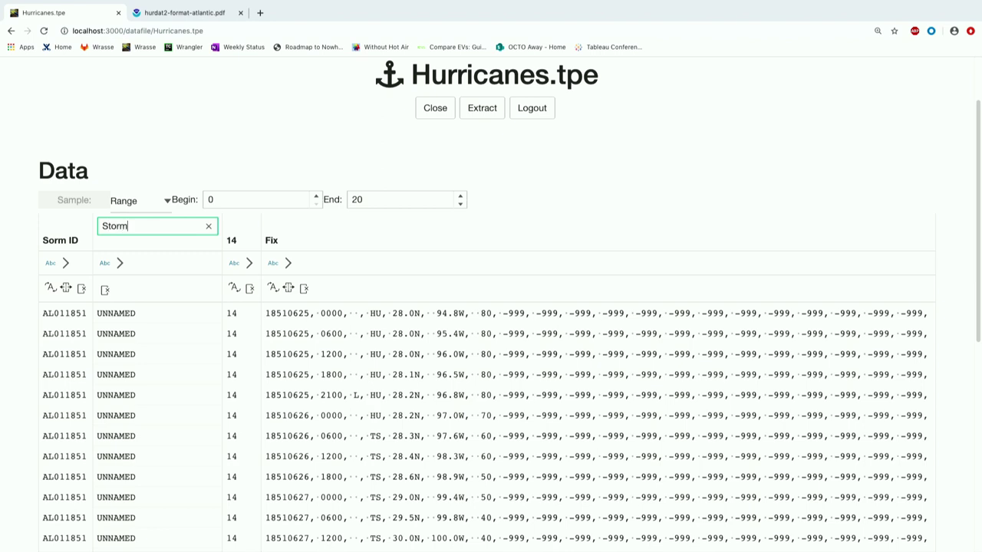
type(" Name")
key("Return")
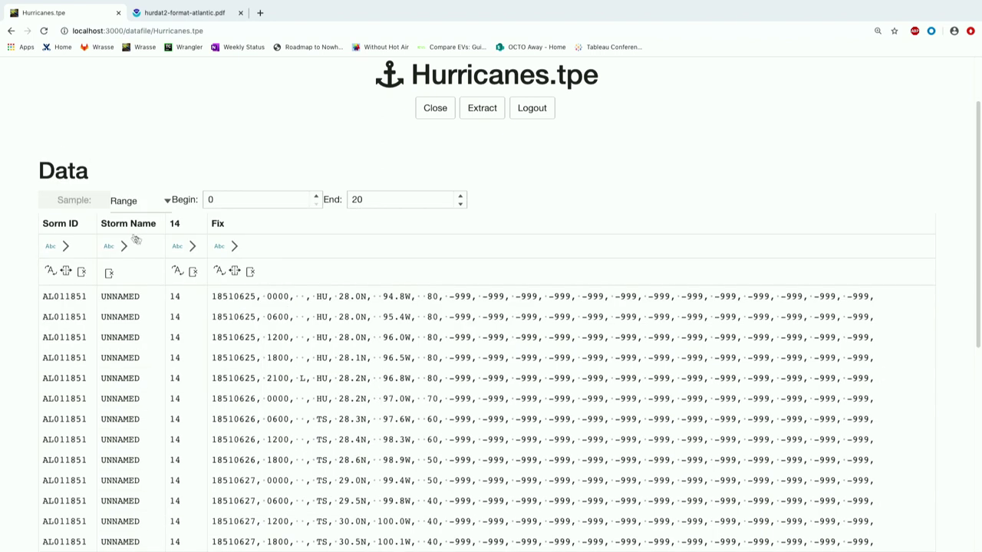
double_click(178, 225)
type("Fix Cou t")
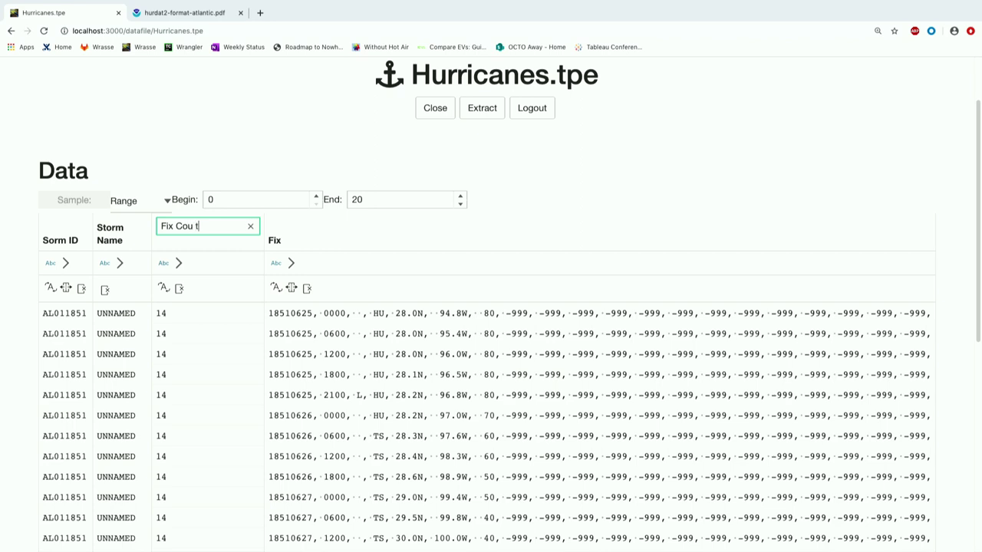
key("BackSpace")
type("nt")
key("Return")
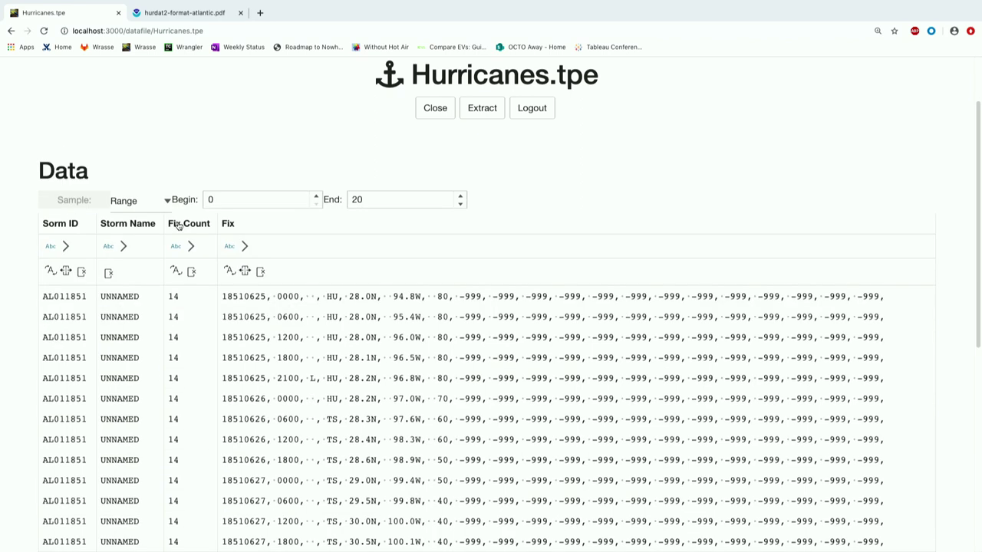
left_click(66, 272)
Split Sorm ID by the AFTC Code pattern, rename the first part Basin, and move it right.
left_click(67, 272)
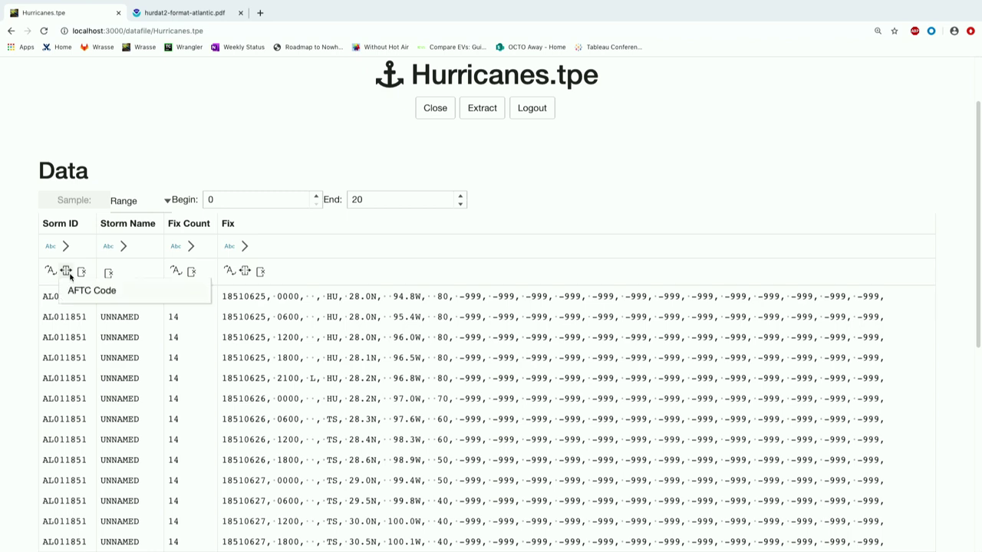
left_click(82, 295)
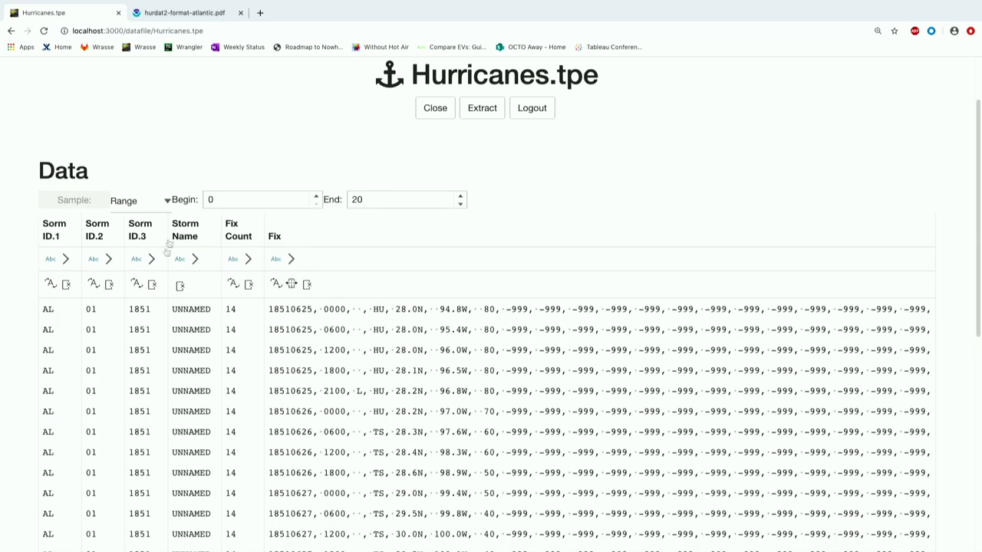
left_click(56, 229)
double_click(57, 230)
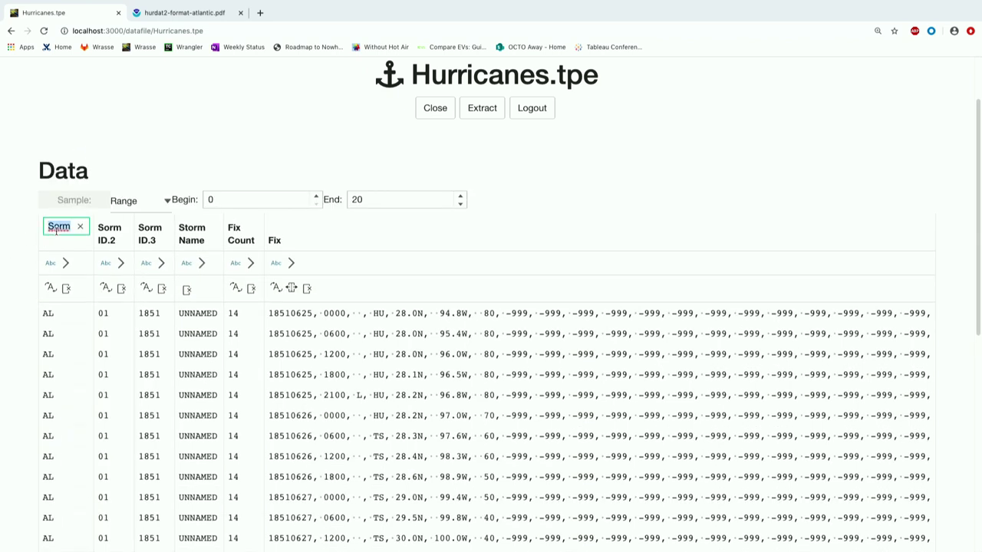
type("Basin")
key("Return")
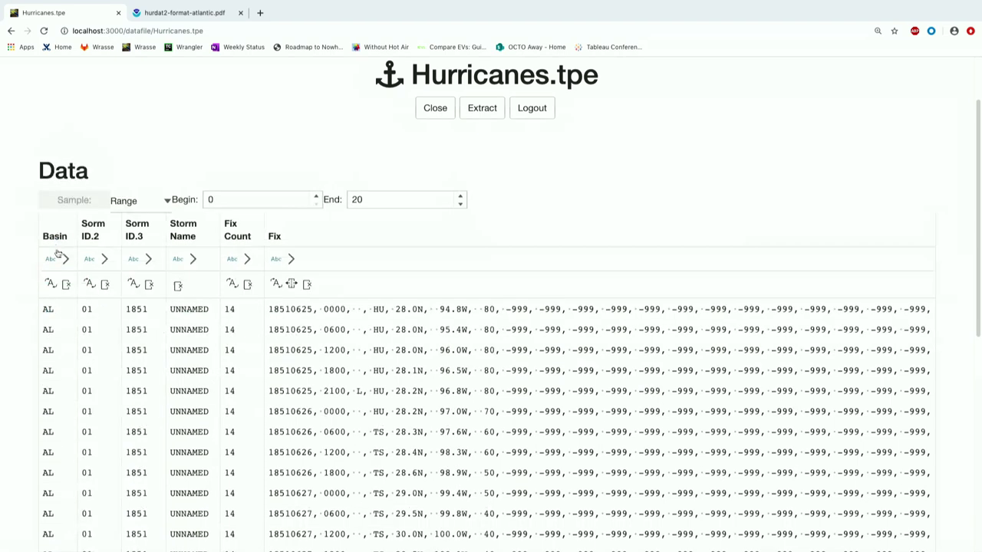
left_click(66, 263)
Rename the second part Storm #, make it Integer, and move it to the right end.
left_click(73, 230)
double_click(55, 227)
type("Stor")
key("BackSpace")
key("BackSpace")
key("BackSpace")
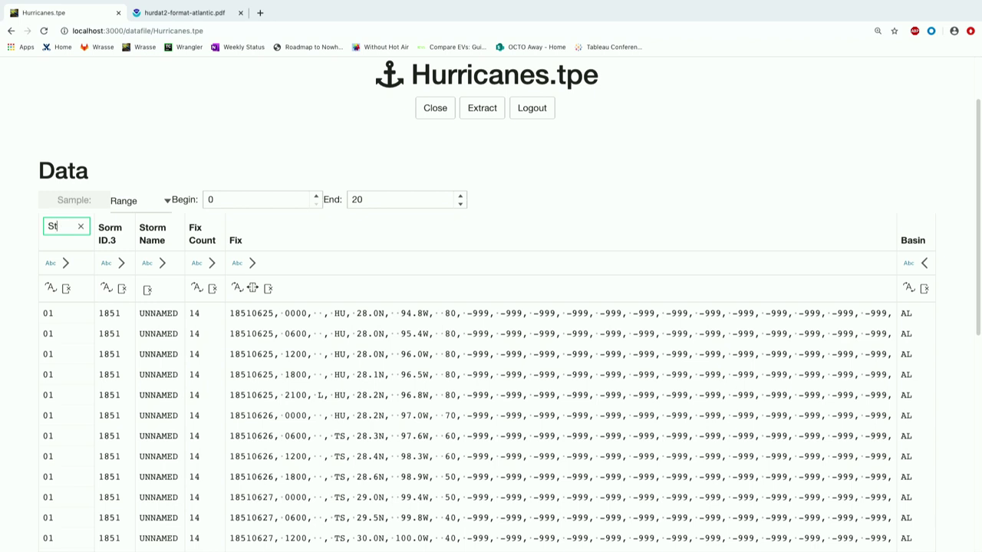
type("too")
key("BackSpace")
type("rm #")
key("Return")
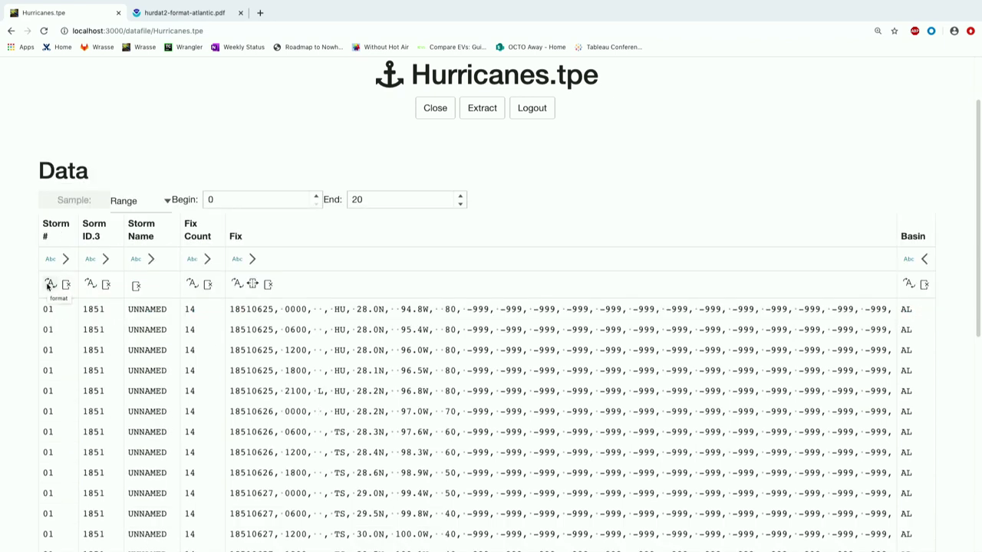
left_click(47, 284)
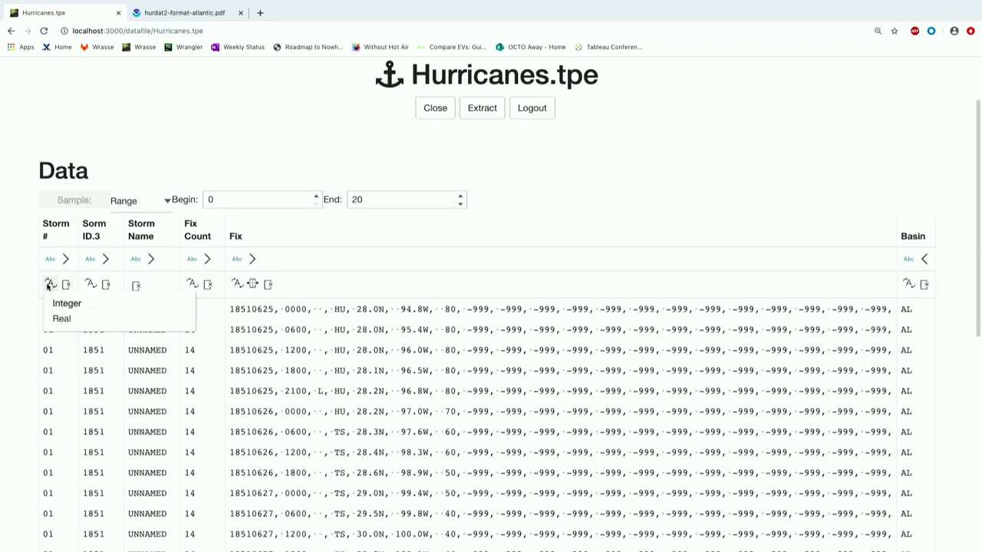
left_click(61, 304)
left_click(64, 260)
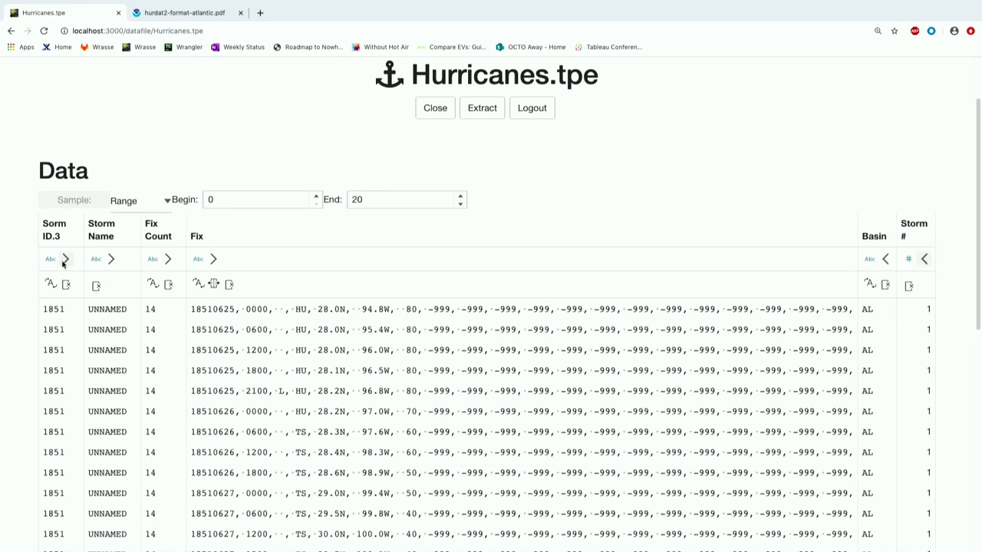
Begin renaming the year column Sorm ID.3 to Season.
left_click(57, 224)
double_click(57, 224)
type("Season")
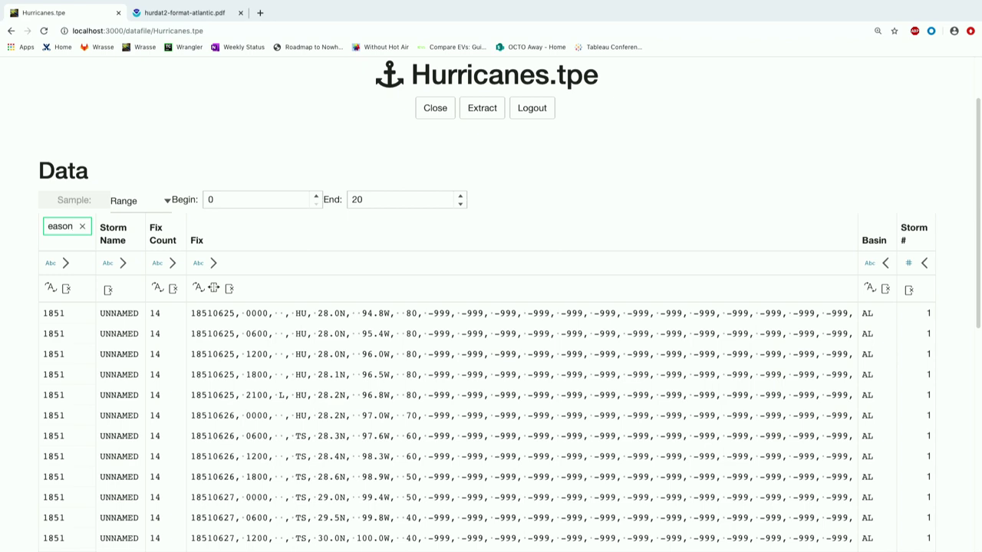
Make Season and Fix Count Integer and move Season, Storm Name and Fix Count right of Fix.
left_click(51, 288)
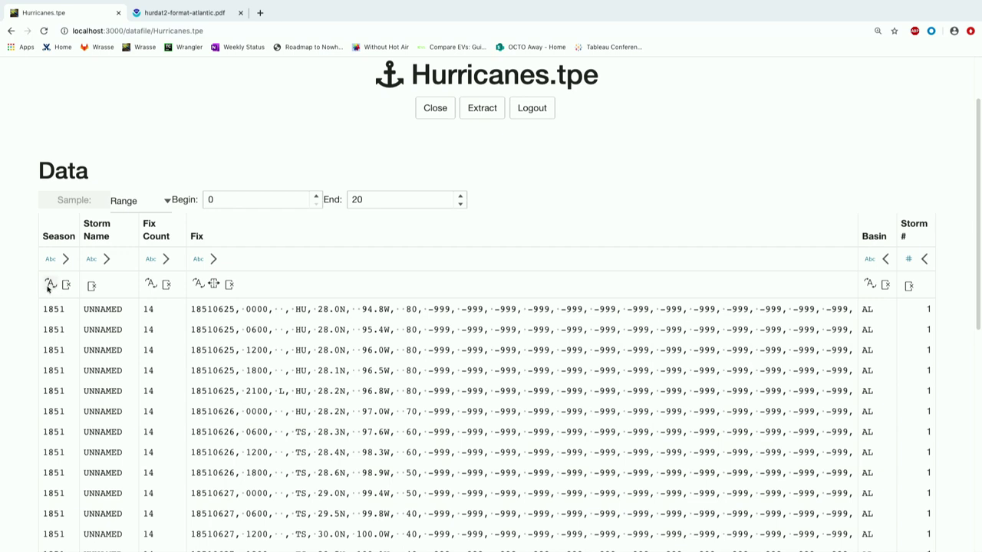
left_click(50, 286)
left_click(67, 304)
left_click(66, 260)
left_click(66, 260)
left_click(50, 284)
left_click(65, 303)
left_click(66, 259)
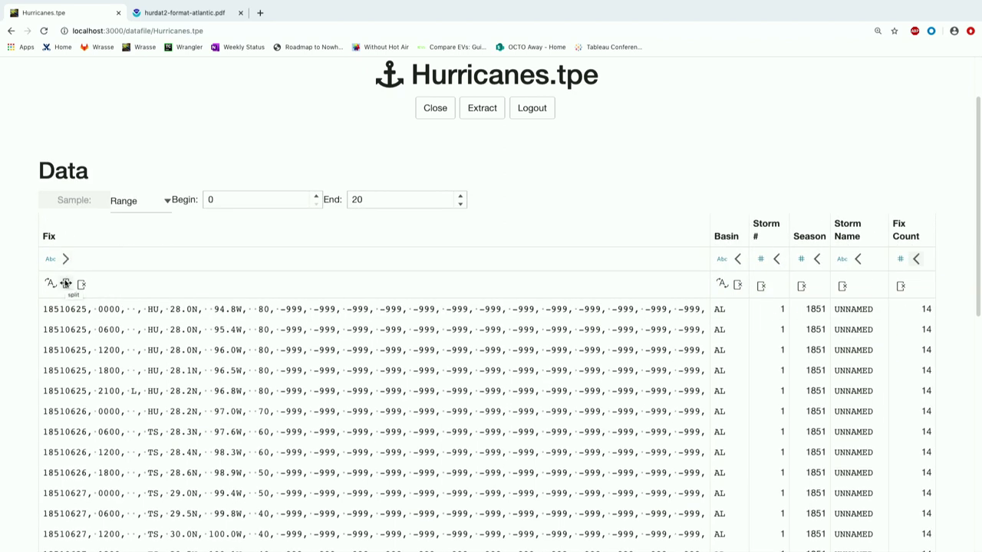
left_click(66, 283)
Split the Fix column on commas into fields F1 through F20.
left_click(77, 301)
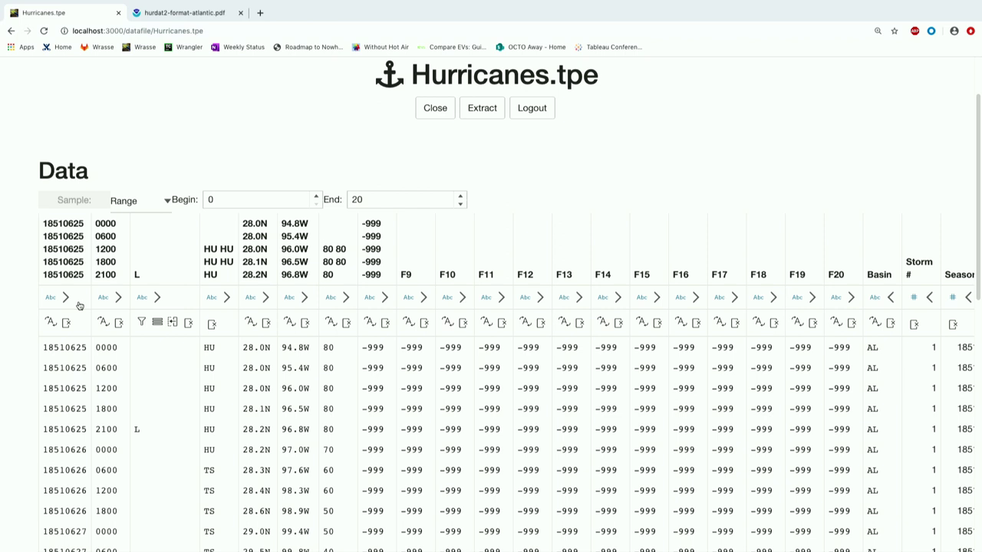
scroll(79, 305, "up", 3)
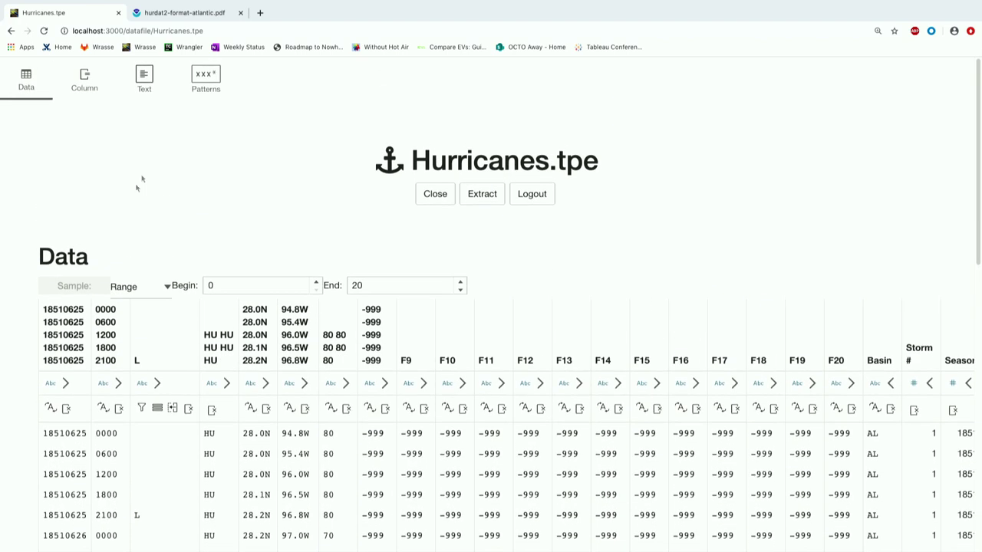
left_click(188, 5)
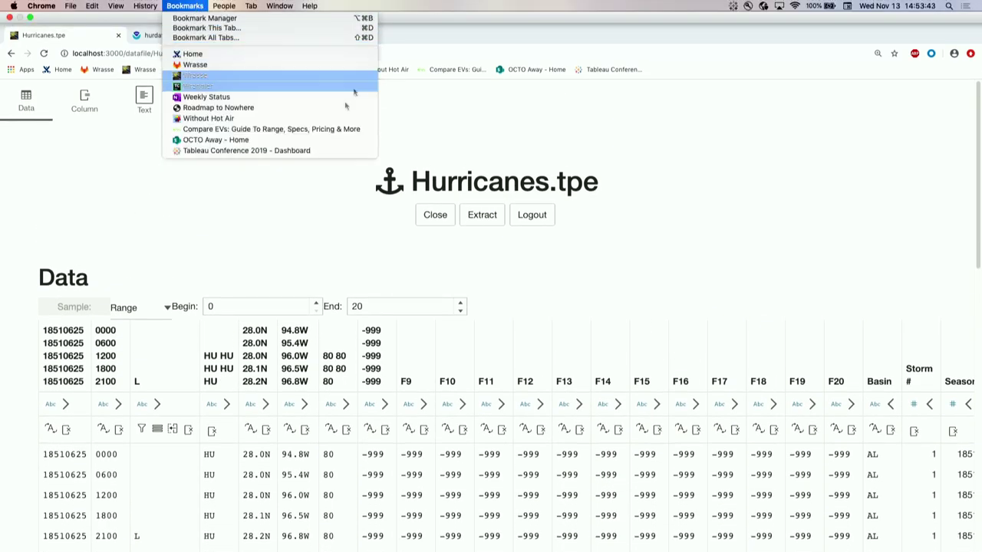
Dismiss the bookmarks list, glance at the HURDAT2 format PDF, and close Hurricanes.tpe.
left_click(285, 192)
left_click(204, 17)
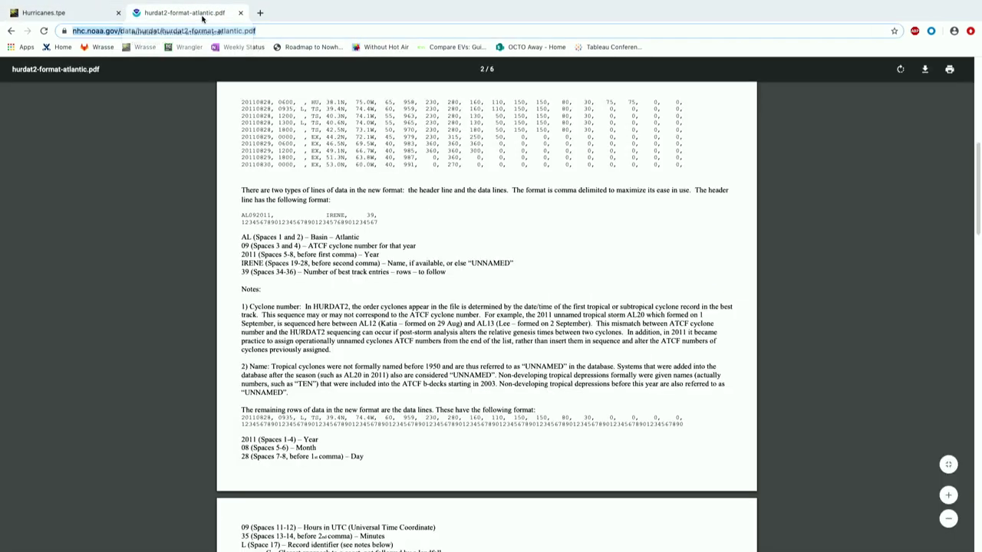
left_click(107, 16)
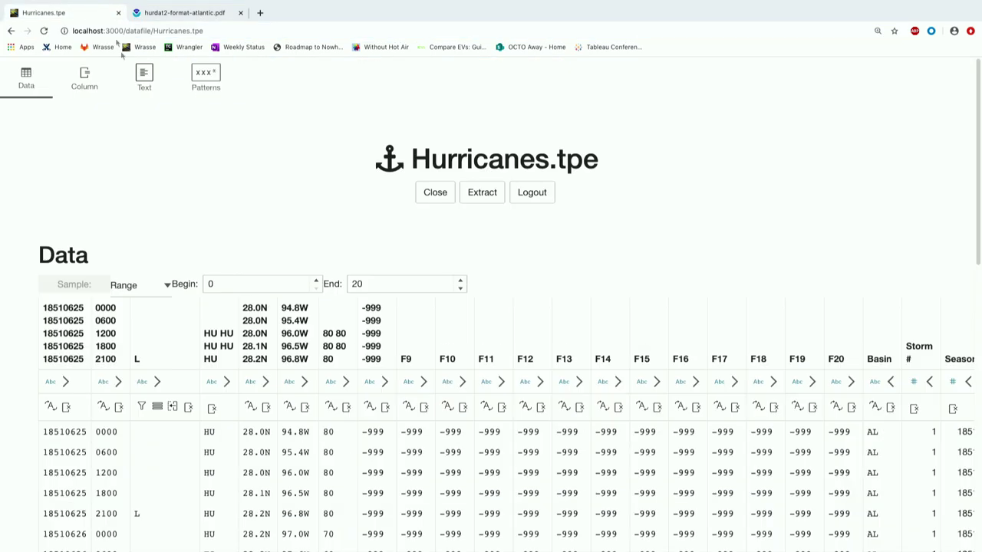
left_click(445, 197)
Open the Hurricane Folding.tpe project and scroll down to its data table.
left_click(147, 444)
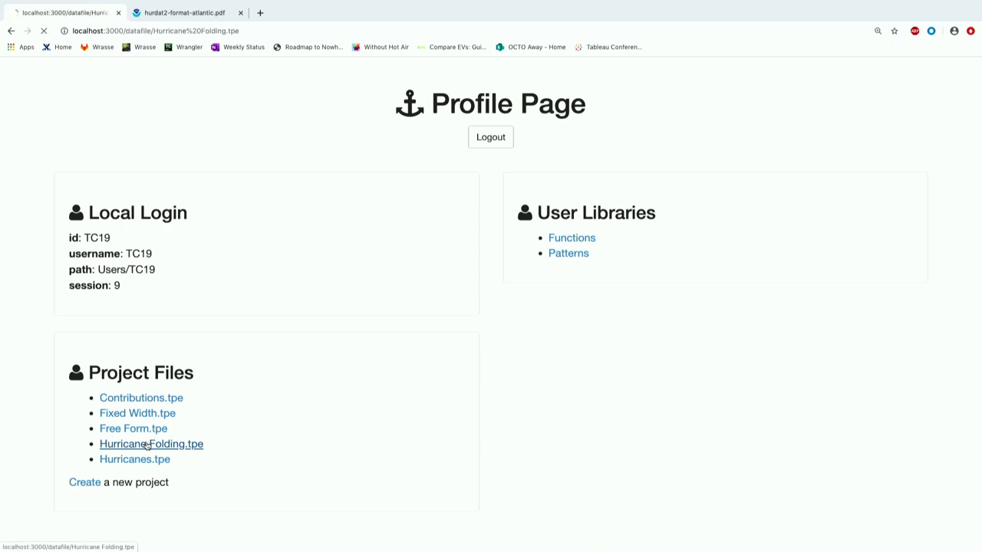
scroll(149, 443, "down", 3)
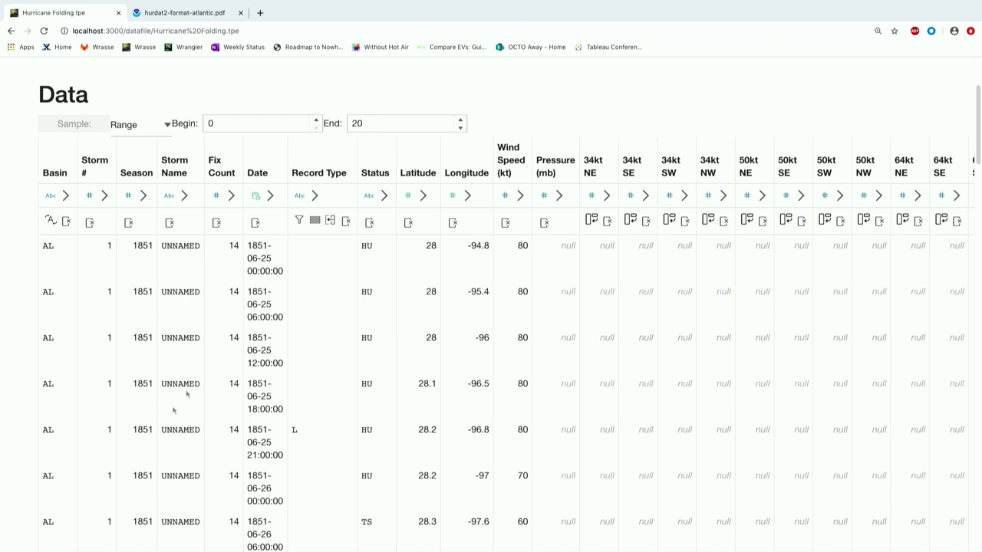
Fold the twelve 34kt–64kt directional radii columns into four, then close Hurricane Folding.tpe.
left_click(590, 222)
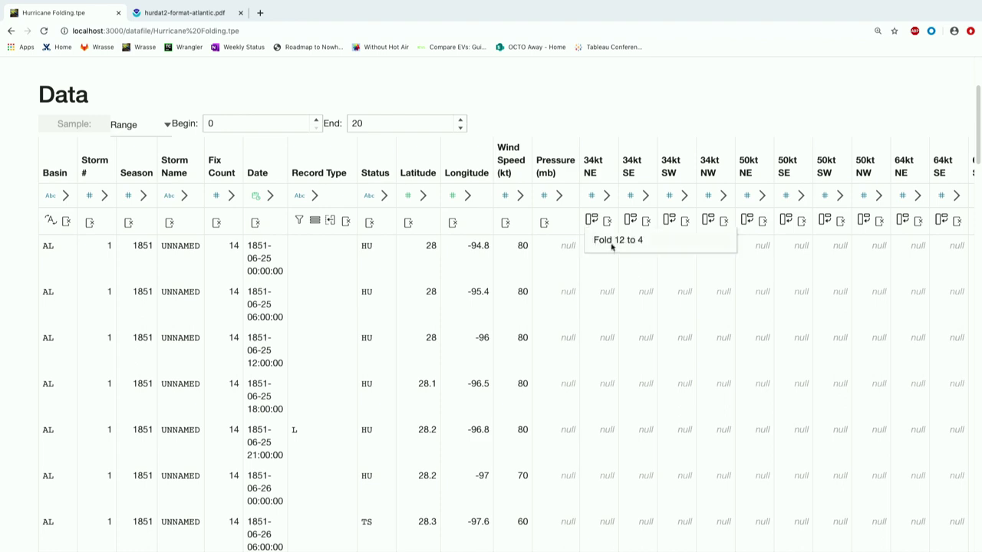
left_click(612, 245)
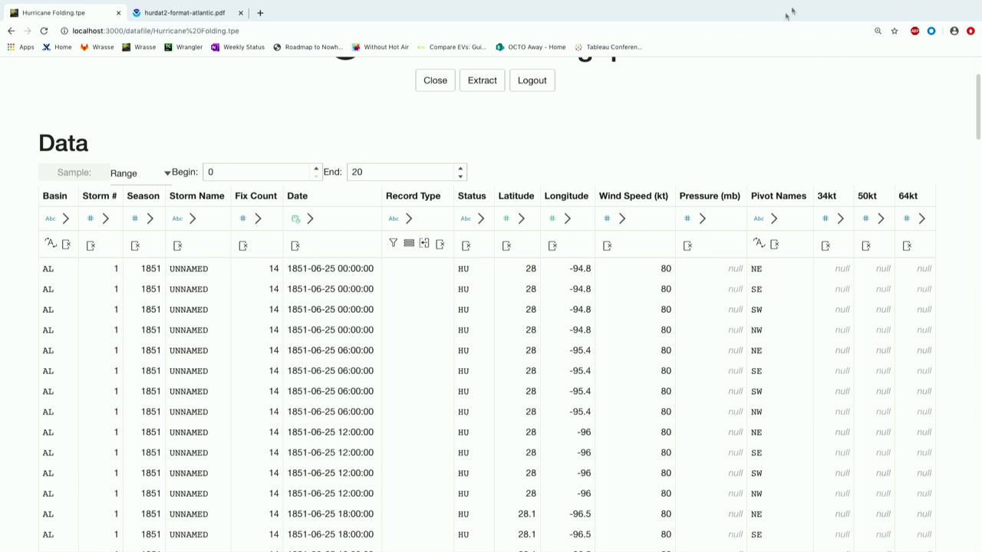
left_click(434, 80)
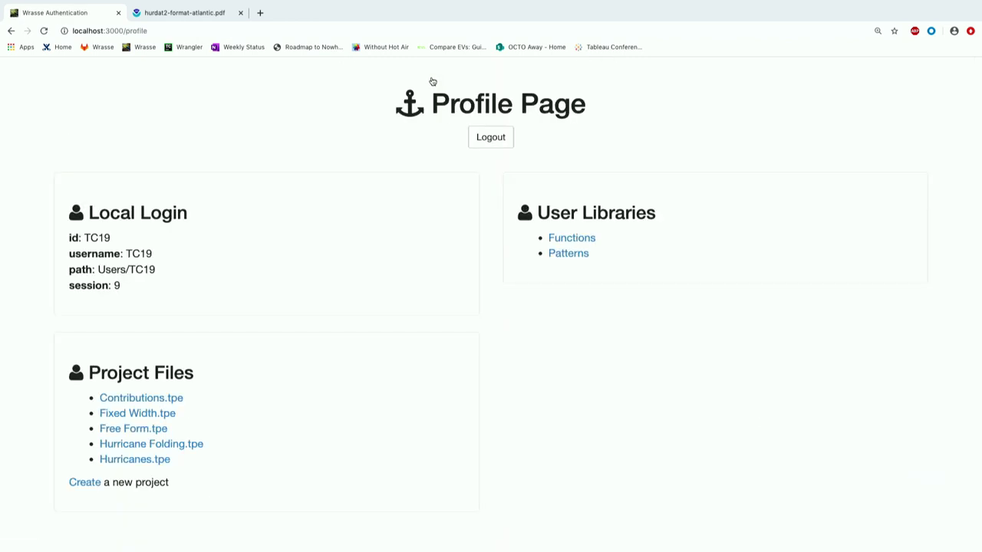
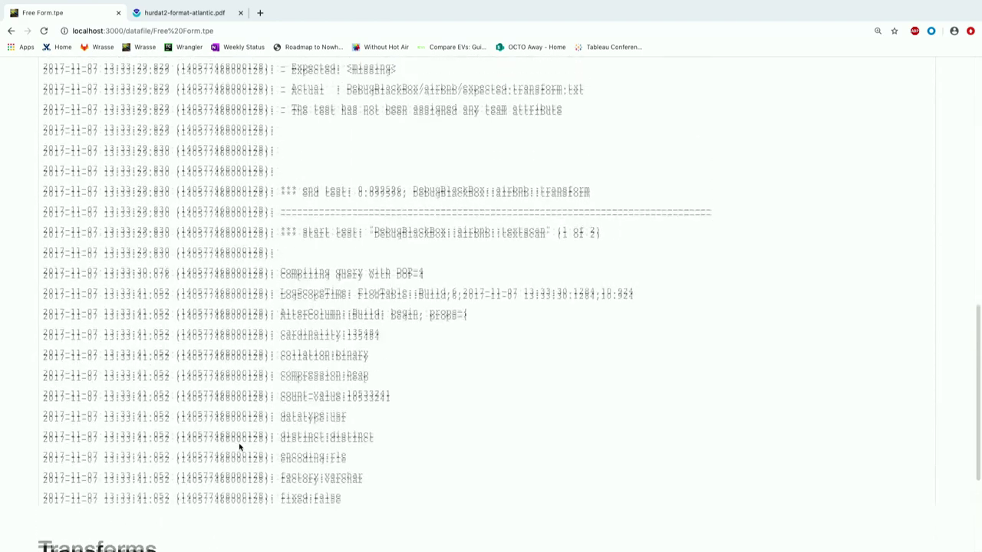
Review the saved extraction patterns, including TDE Start Test and TDE LogScopeTime, on the Patterns tab.
scroll(240, 449, "down", 2)
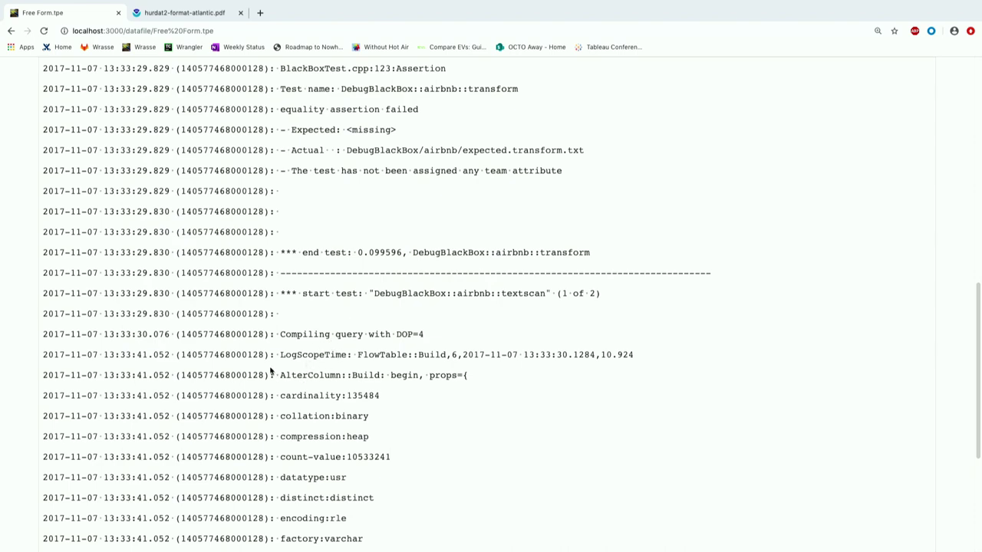
scroll(353, 366, "up", 10)
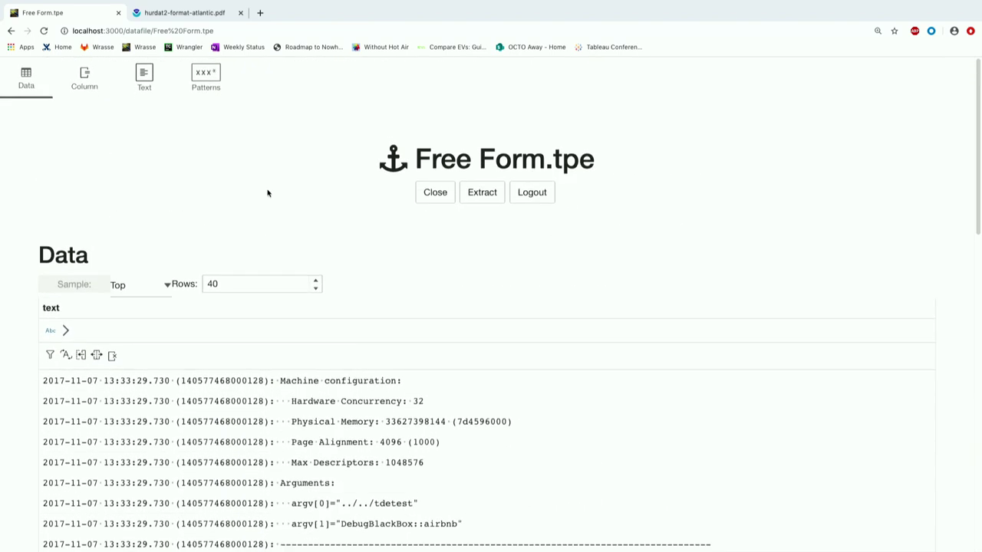
left_click(215, 86)
scroll(241, 220, "down", 3)
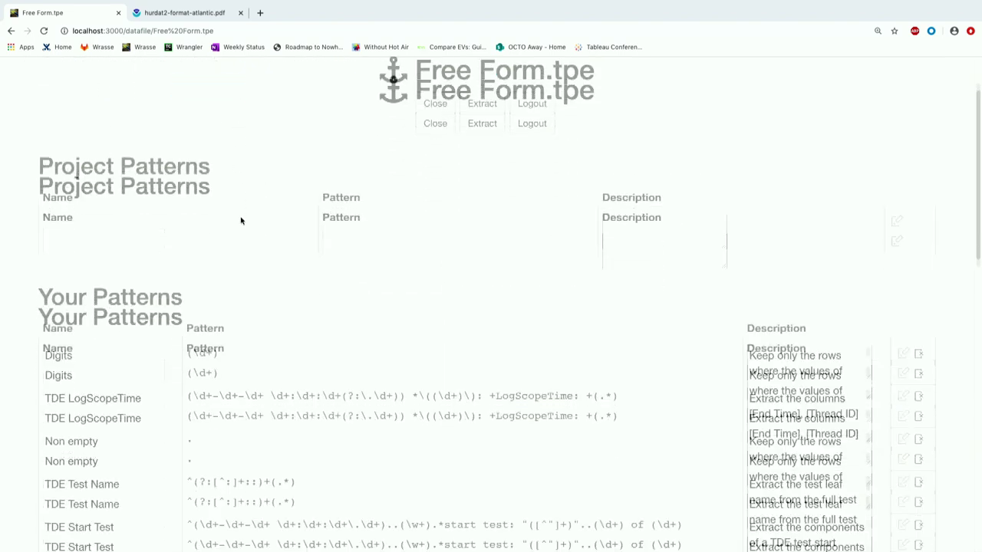
scroll(241, 220, "down", 1)
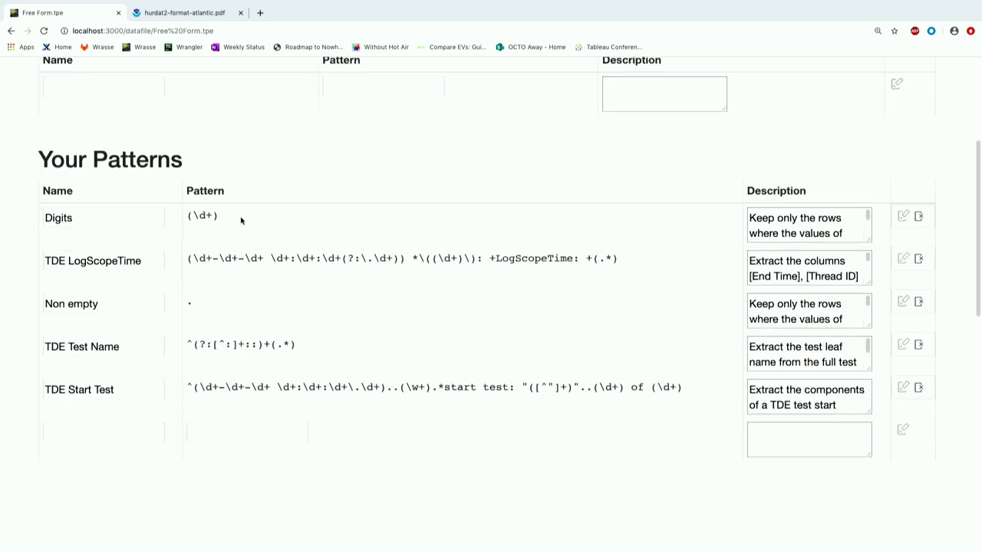
scroll(241, 220, "up", 4)
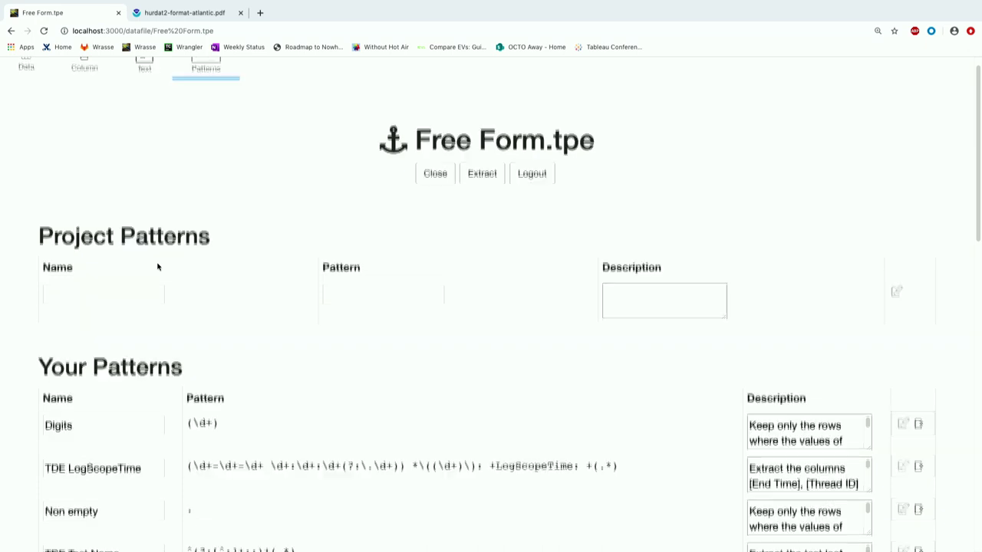
scroll(157, 267, "down", 4)
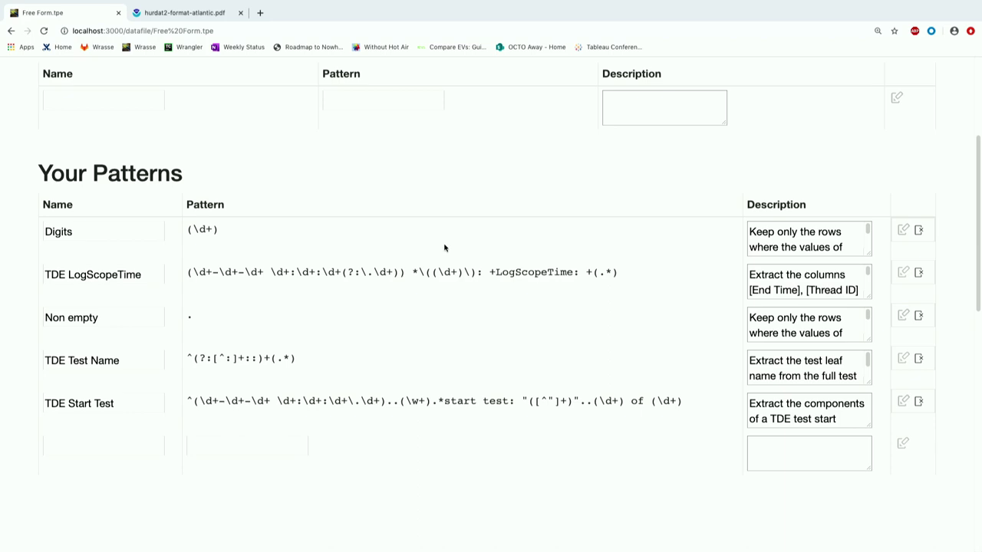
scroll(444, 247, "up", 5)
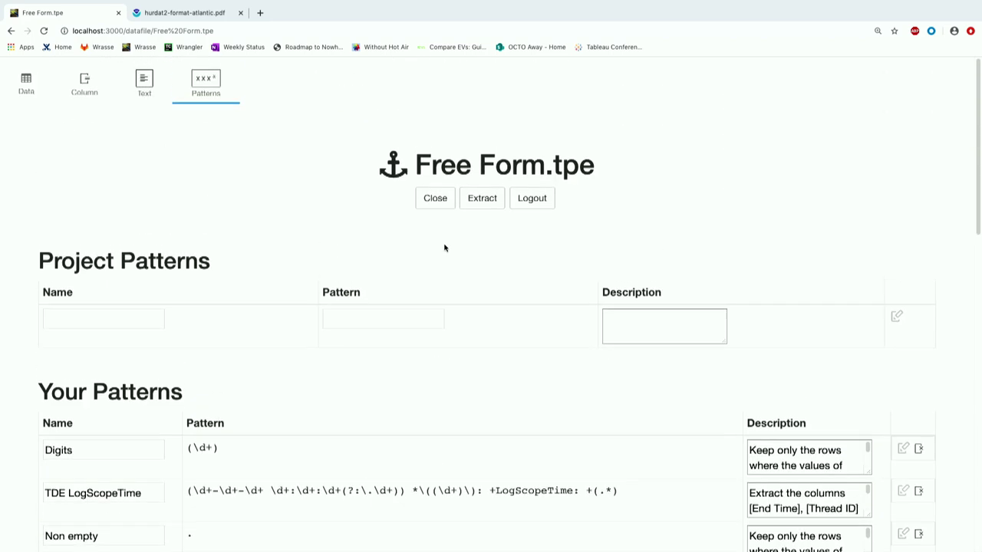
Back in the Data view, bring up the extraction pattern menu for the text column.
left_click(27, 77)
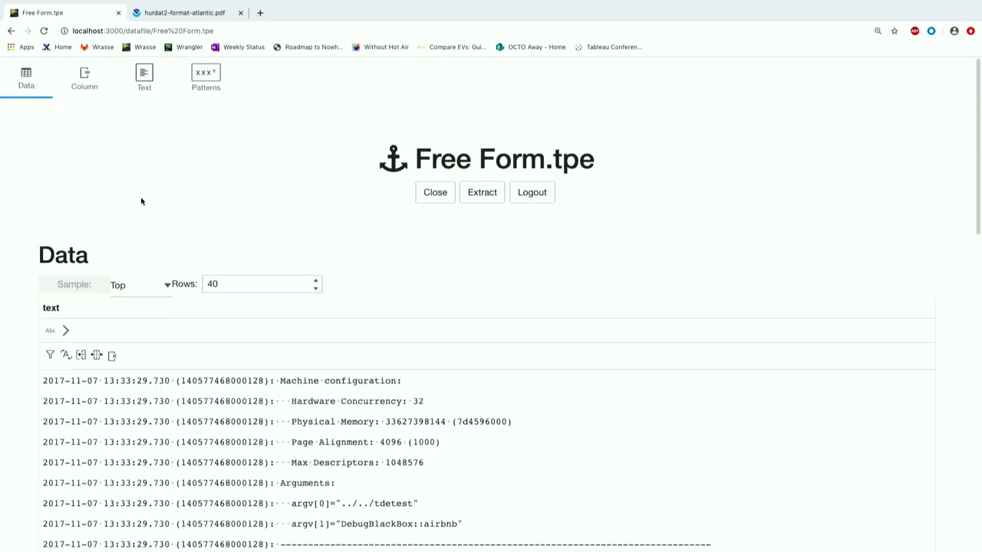
scroll(142, 201, "down", 3)
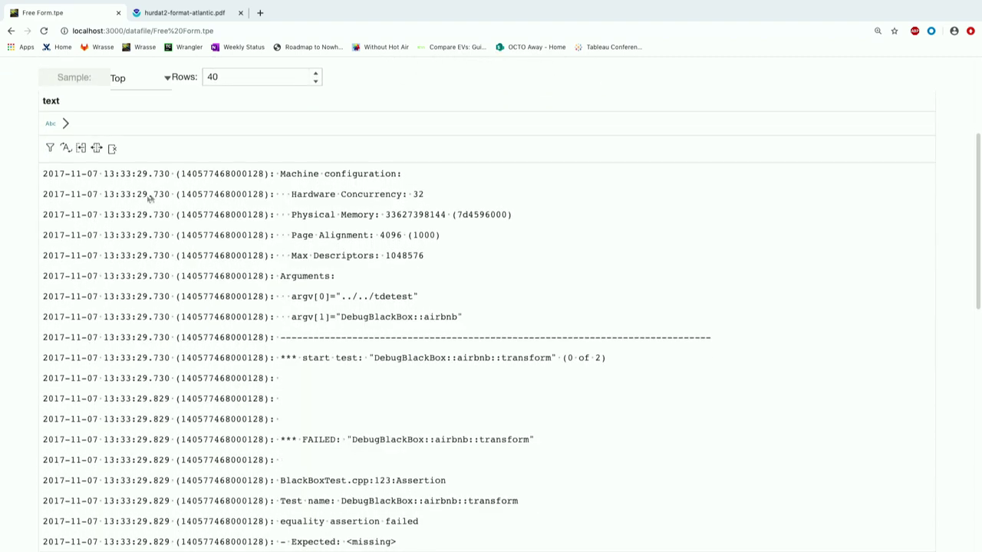
scroll(190, 230, "down", 1)
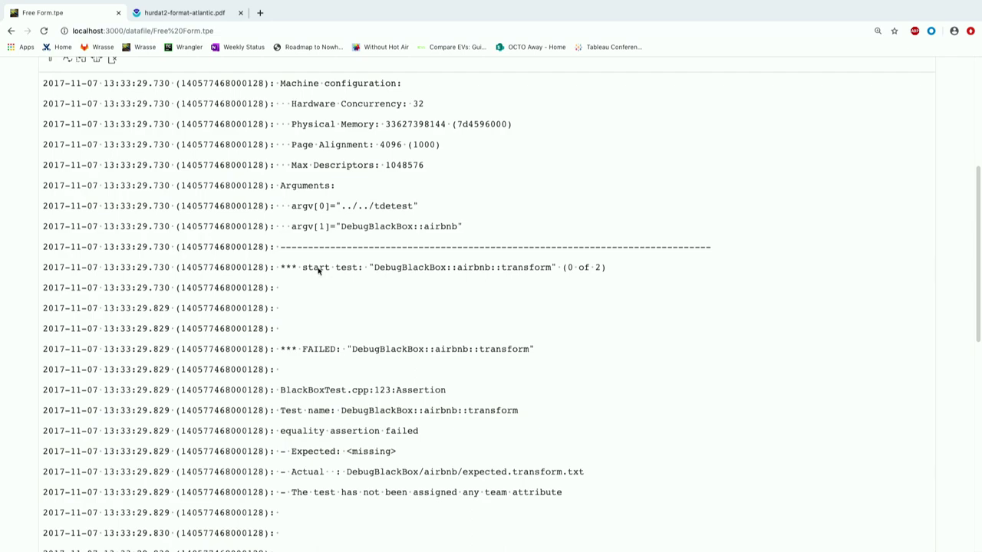
scroll(385, 270, "down", 4)
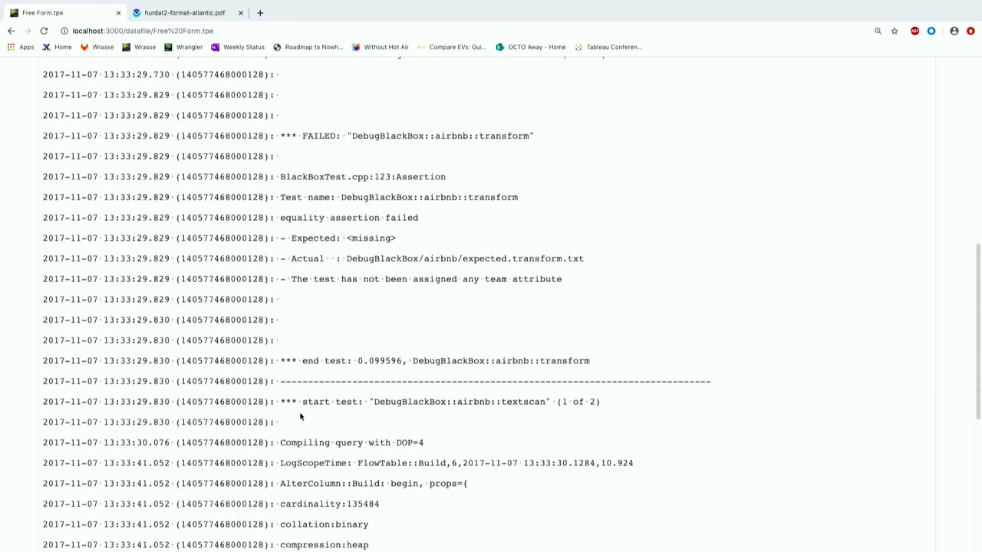
scroll(336, 405, "up", 4)
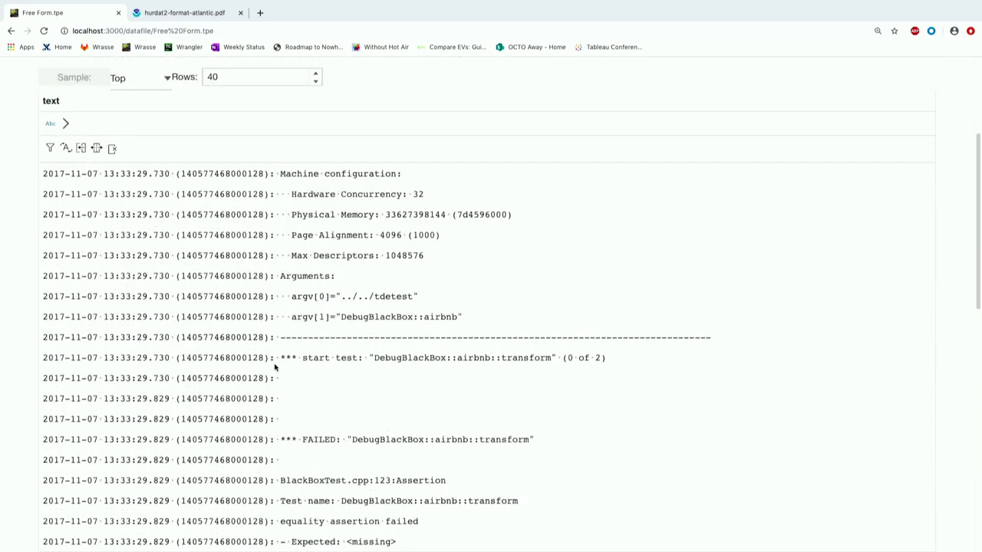
left_click(81, 148)
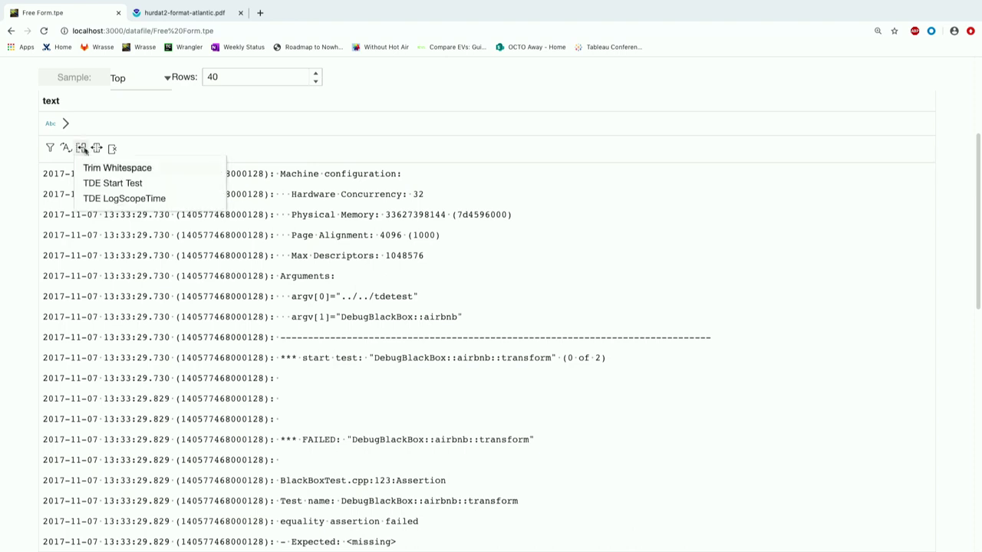
Extract start-test lines with TDE Start Test and drop the blank rows.
left_click(122, 182)
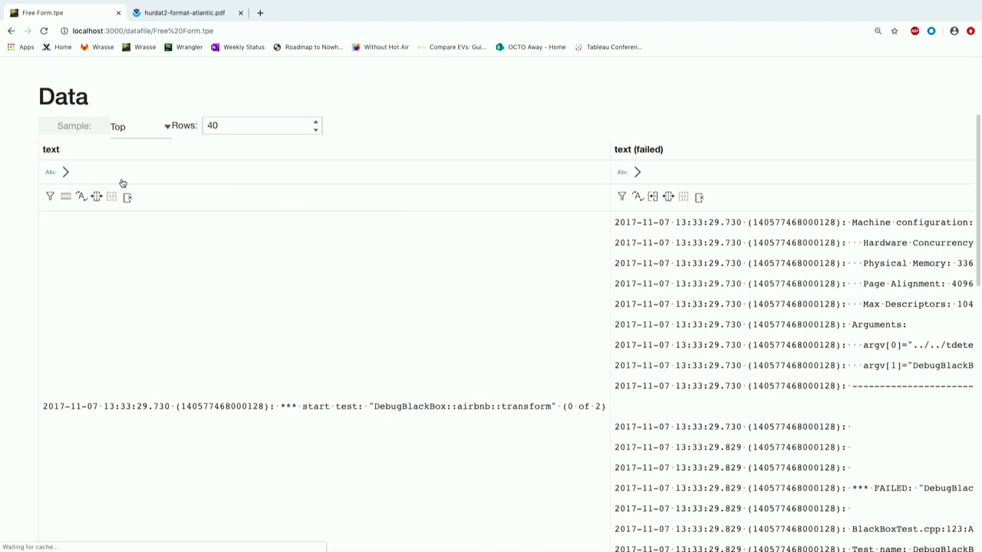
left_click(63, 200)
left_click(73, 232)
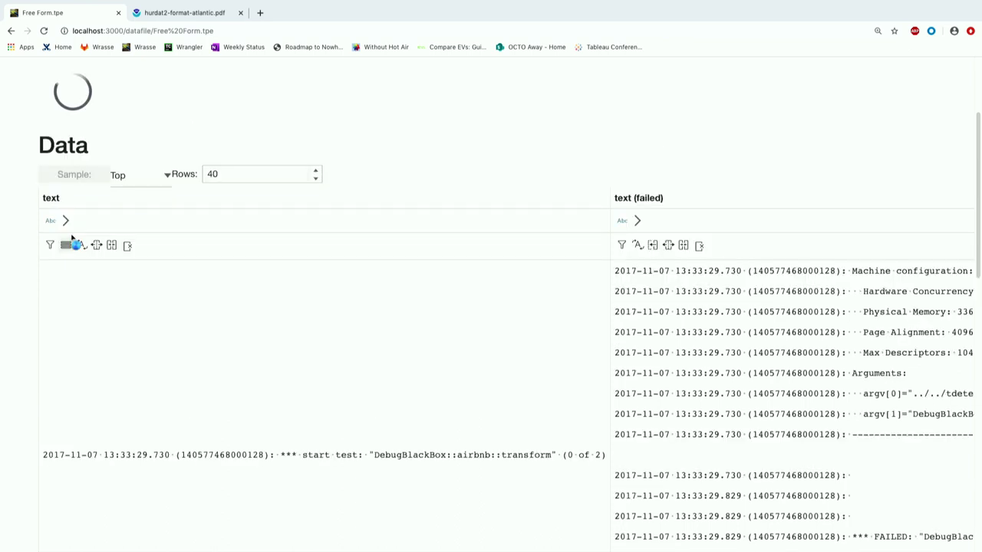
Filter the text (failed) column to keep only TDE LogScopeTime lines.
scroll(306, 262, "down", 1)
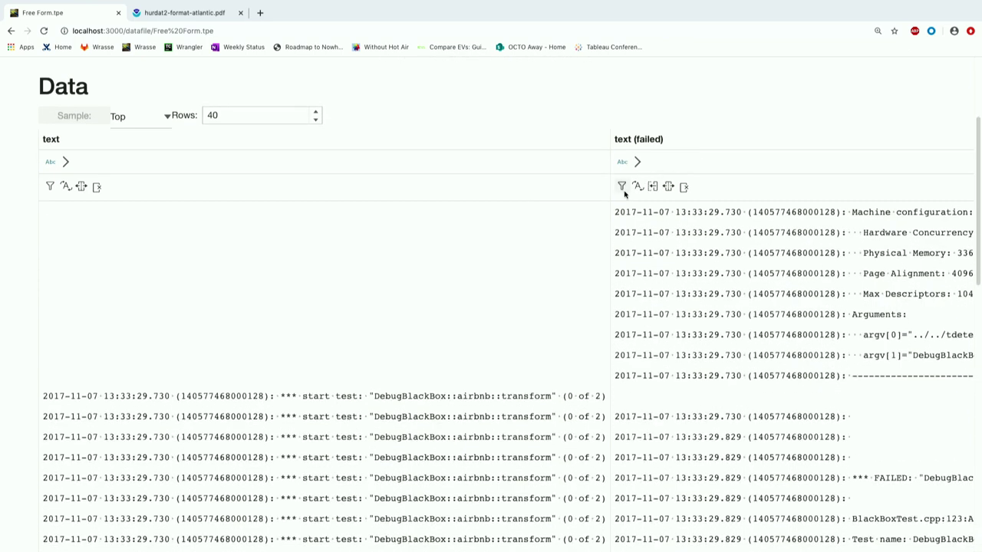
left_click(622, 189)
left_click(643, 252)
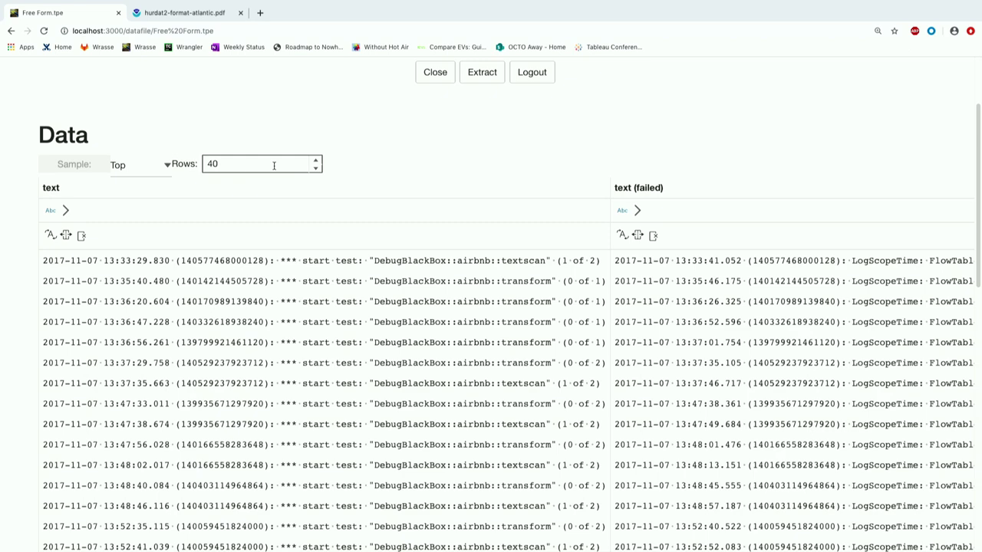
Split the text column with the TDE Start Test pattern into text.1 through text.5.
scroll(274, 165, "down", 2)
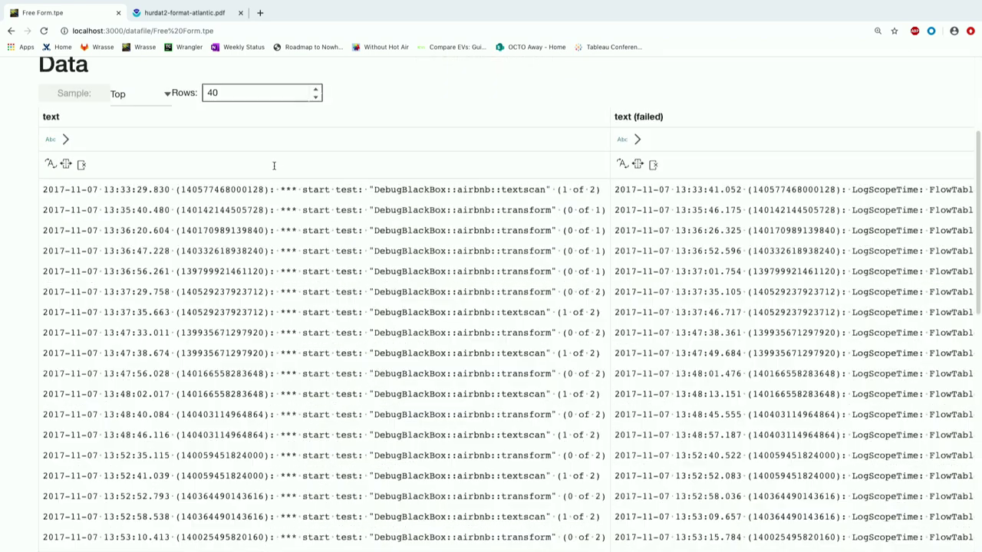
left_click(67, 164)
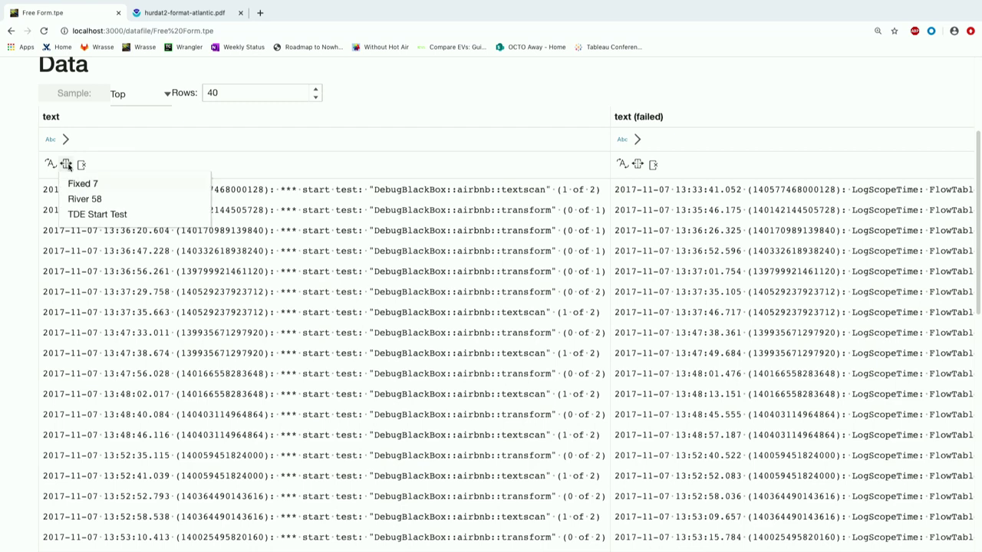
left_click(98, 217)
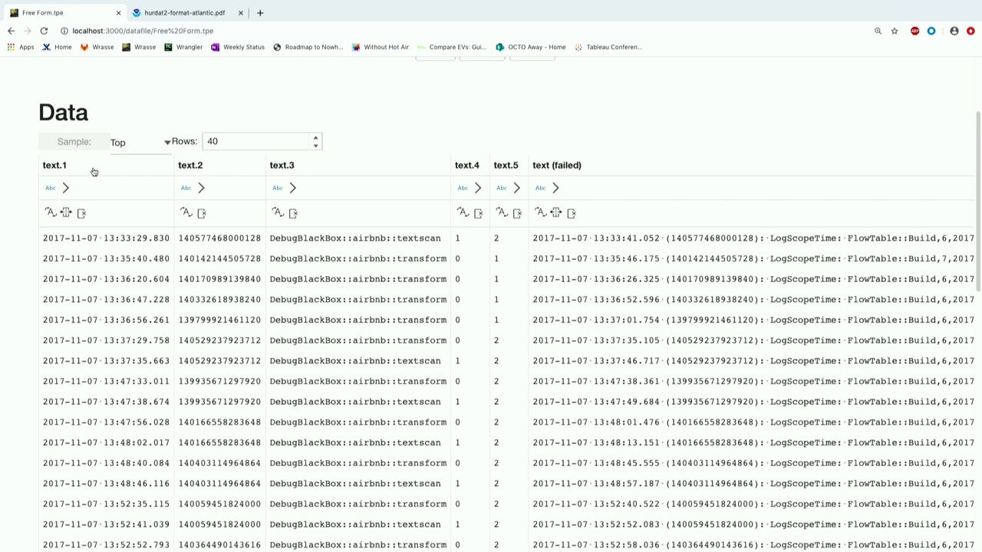
Rename text.1 to Start Time and convert it to date and time.
double_click(61, 166)
type("Start Time")
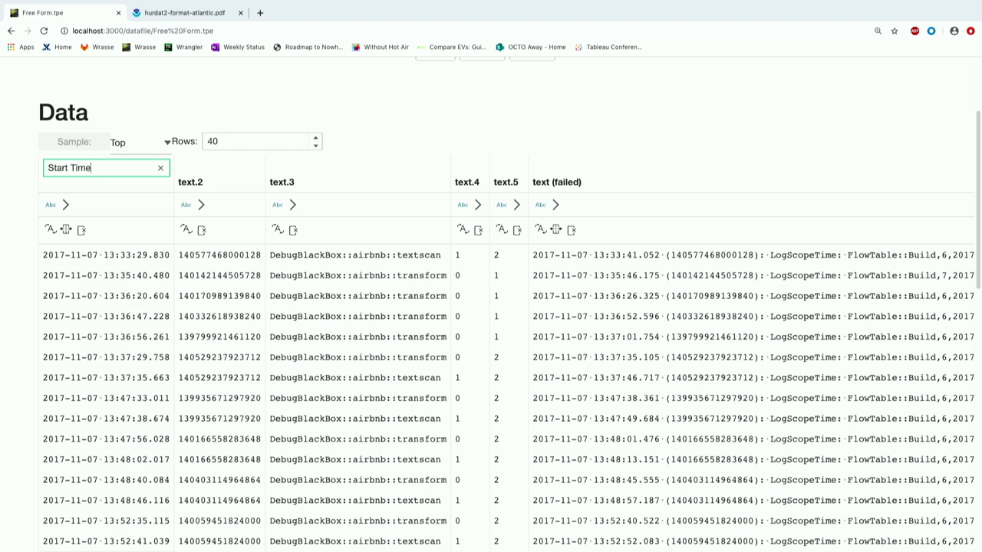
key("Return")
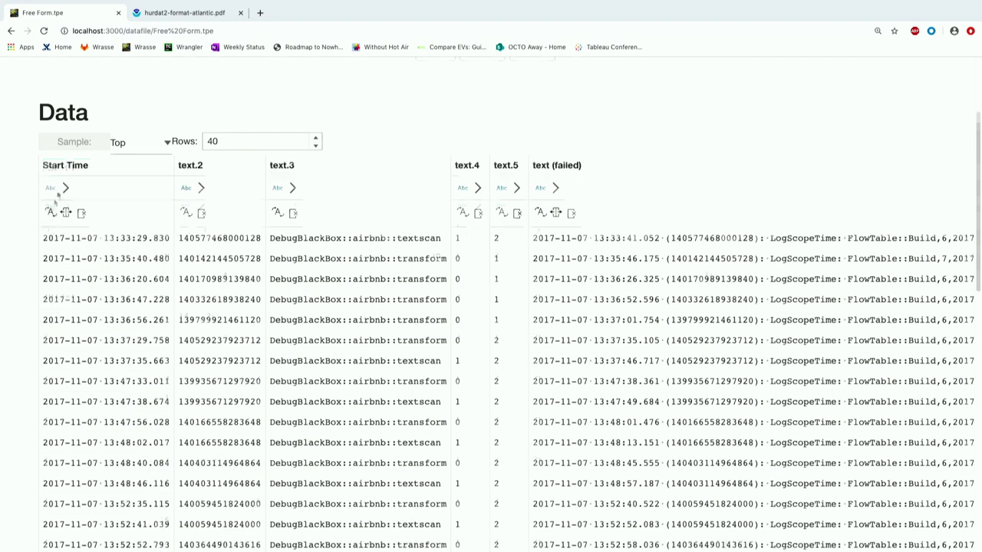
left_click(50, 213)
left_click(62, 232)
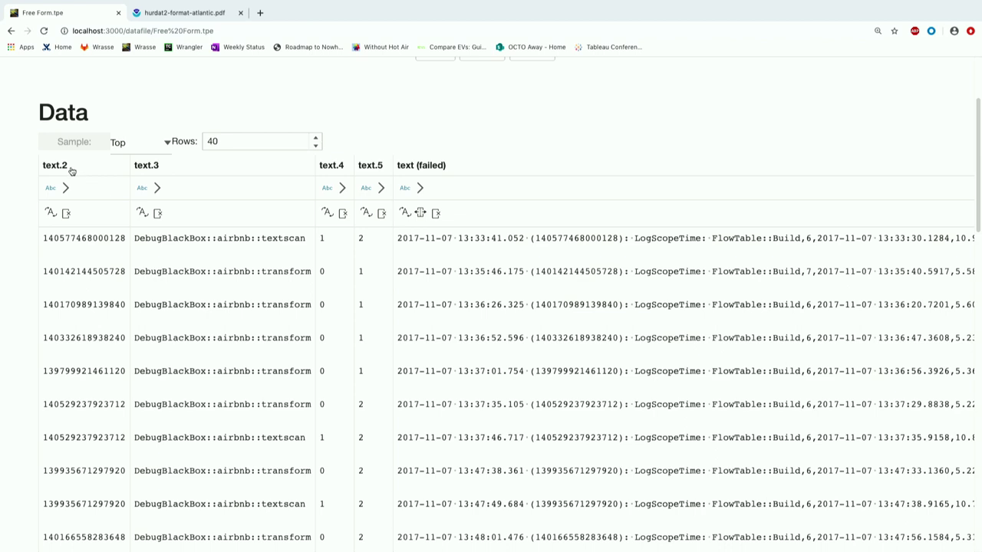
Rename text.2 to Process ID, make it Integer, and move it to the right end.
double_click(71, 170)
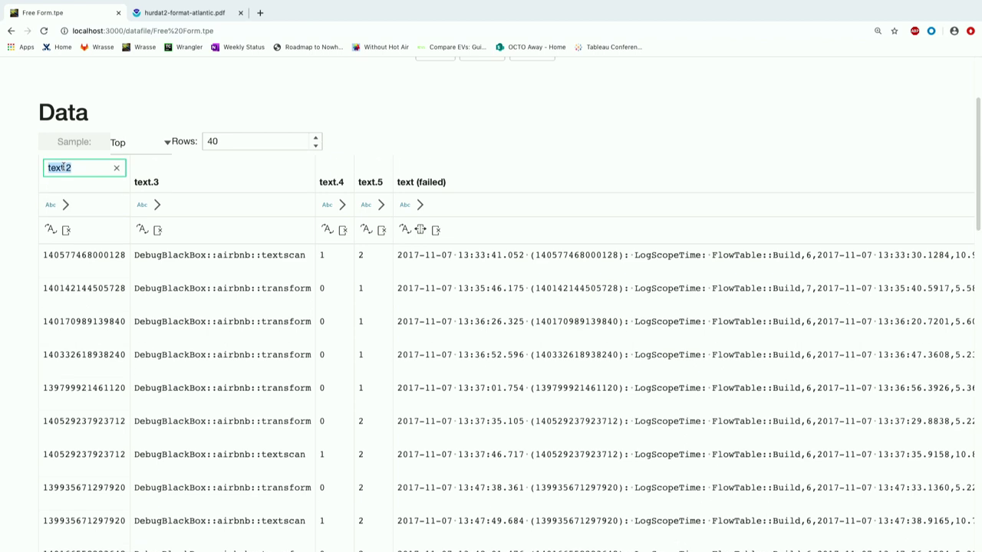
type("Process ID")
right_click(68, 167)
key("Escape")
left_click(50, 228)
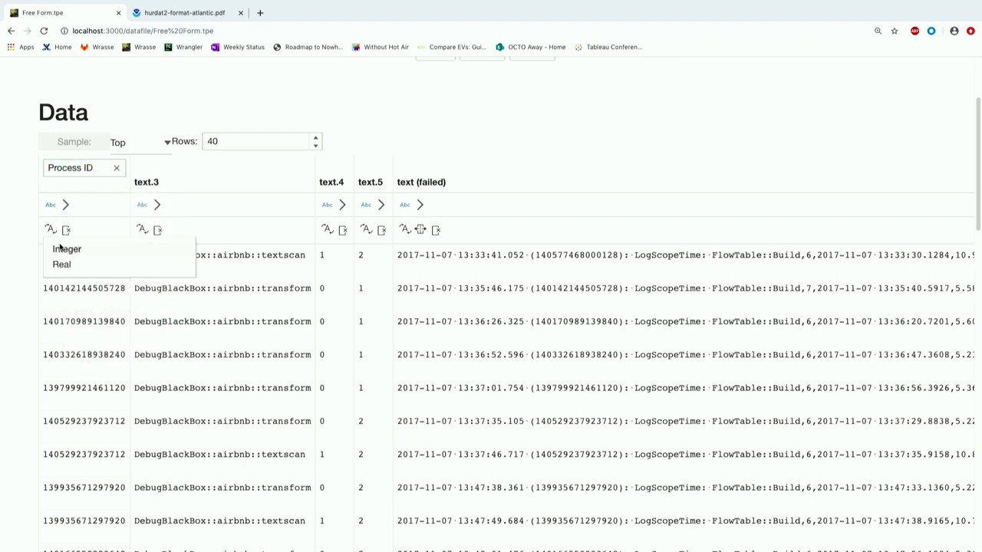
left_click(99, 171)
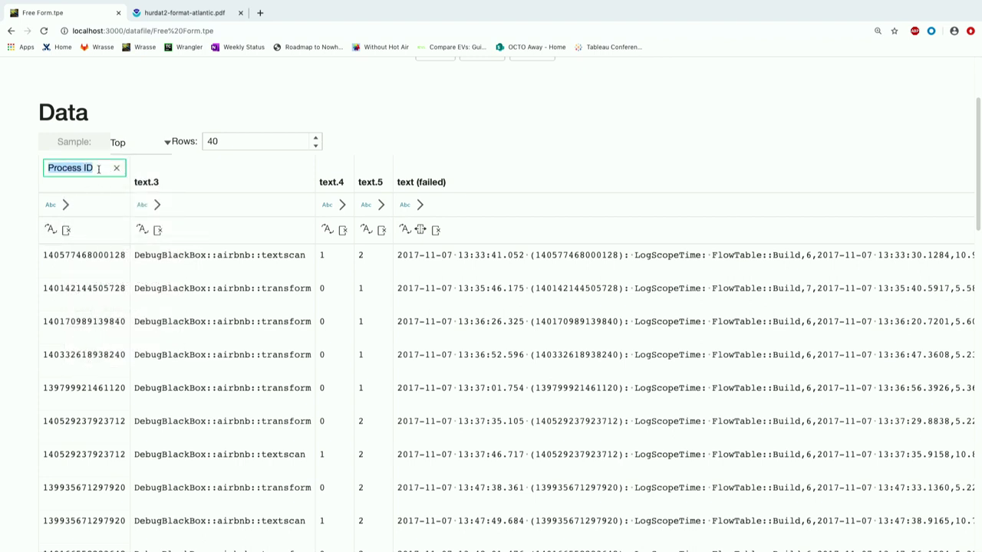
key("Return")
left_click(51, 212)
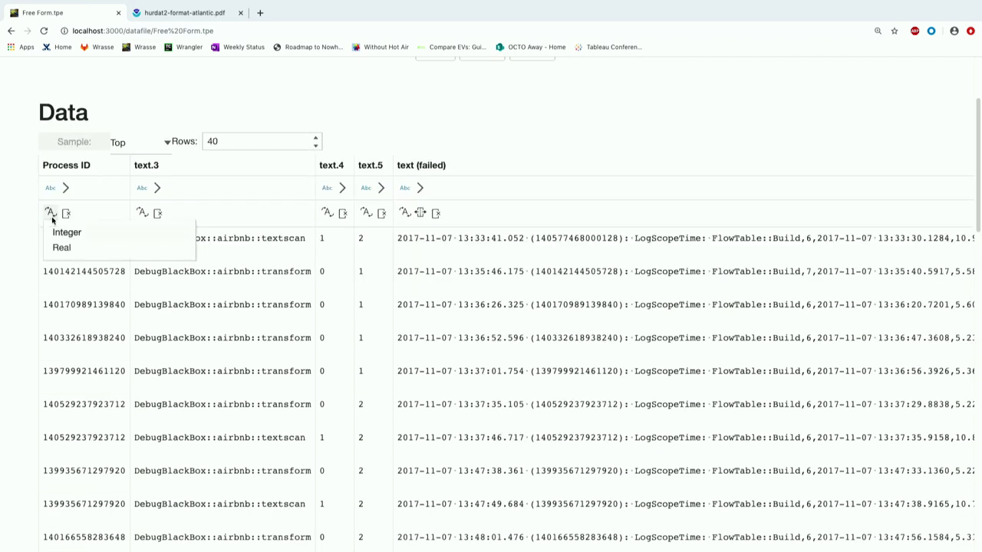
left_click(58, 232)
left_click(66, 188)
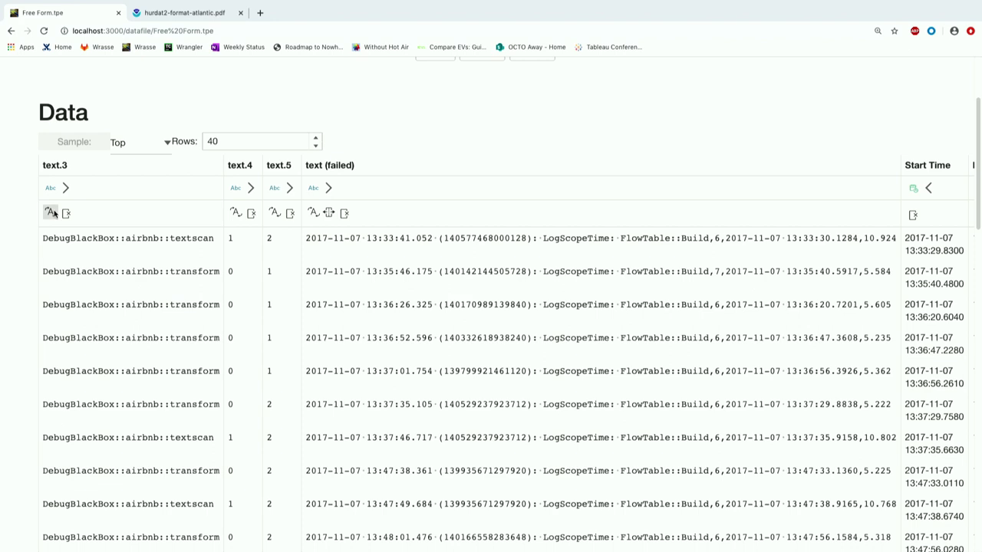
Keep only the test name in text.3 using TDE Test Name and rename it Algorithm.
left_click(51, 212)
left_click(84, 234)
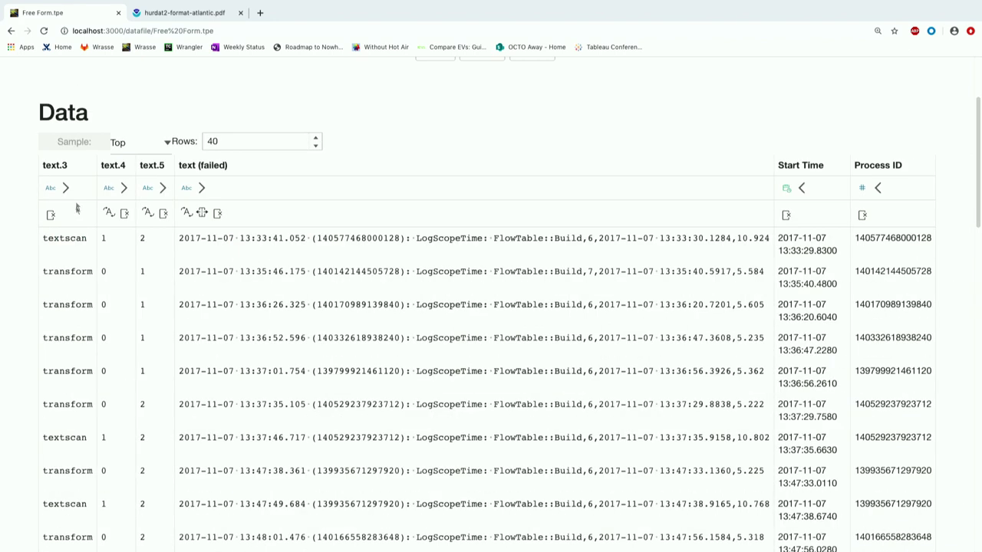
double_click(63, 167)
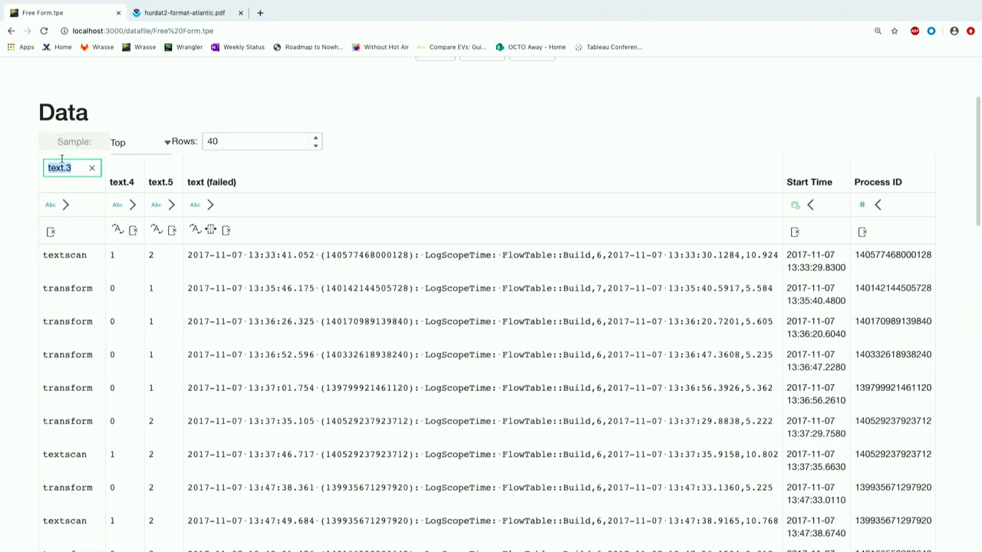
type("Algorithm")
key("Return")
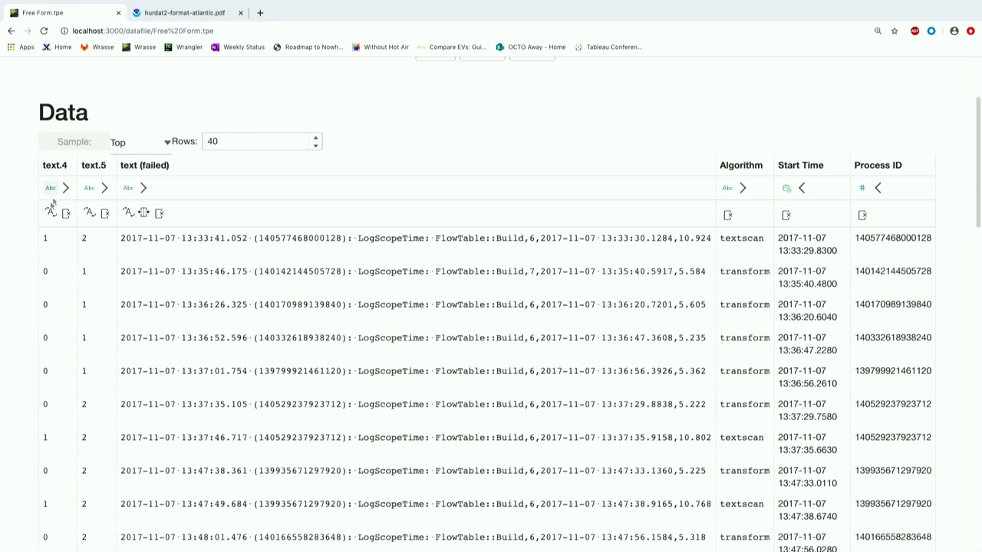
Move text.4 to the right end and convert text.5 to Integer.
left_click(65, 187)
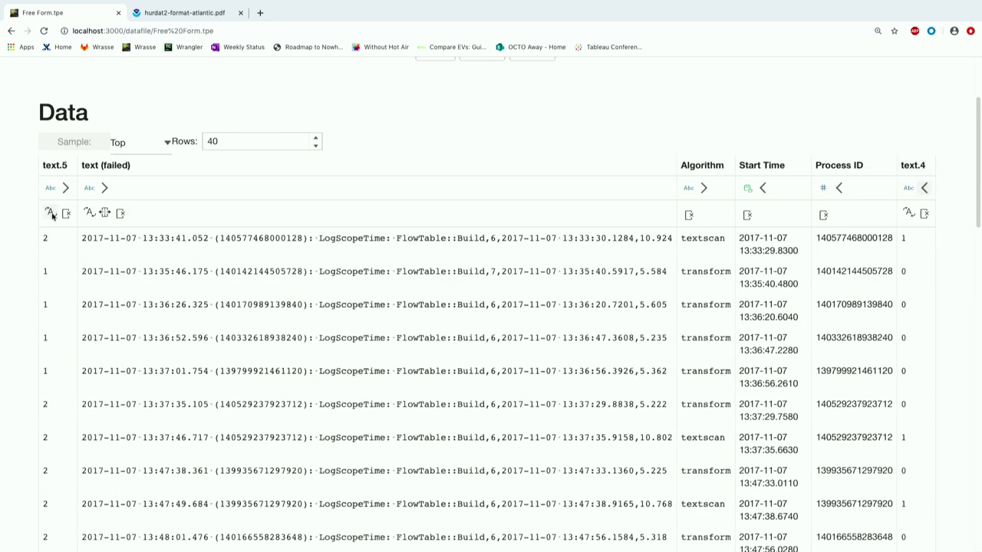
left_click(50, 212)
left_click(67, 233)
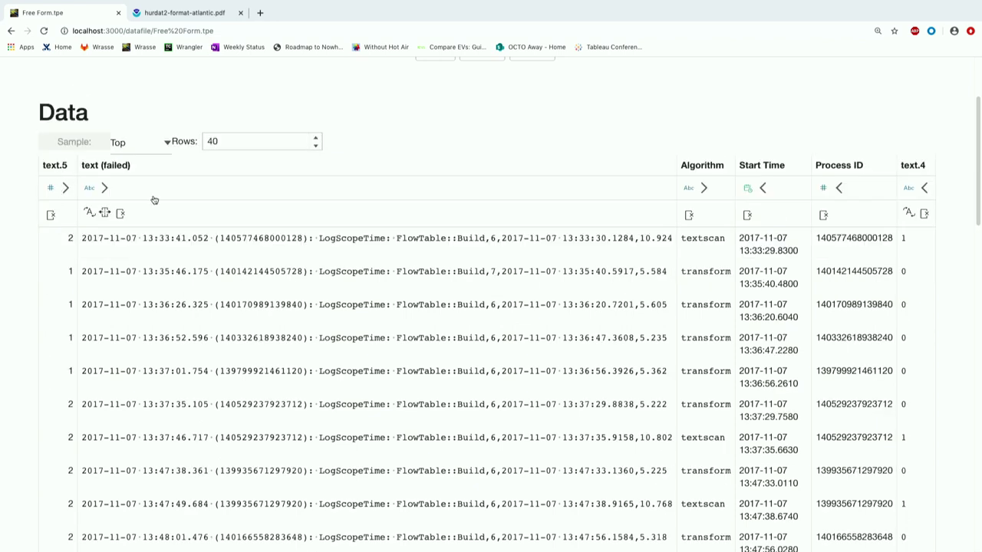
double_click(54, 166)
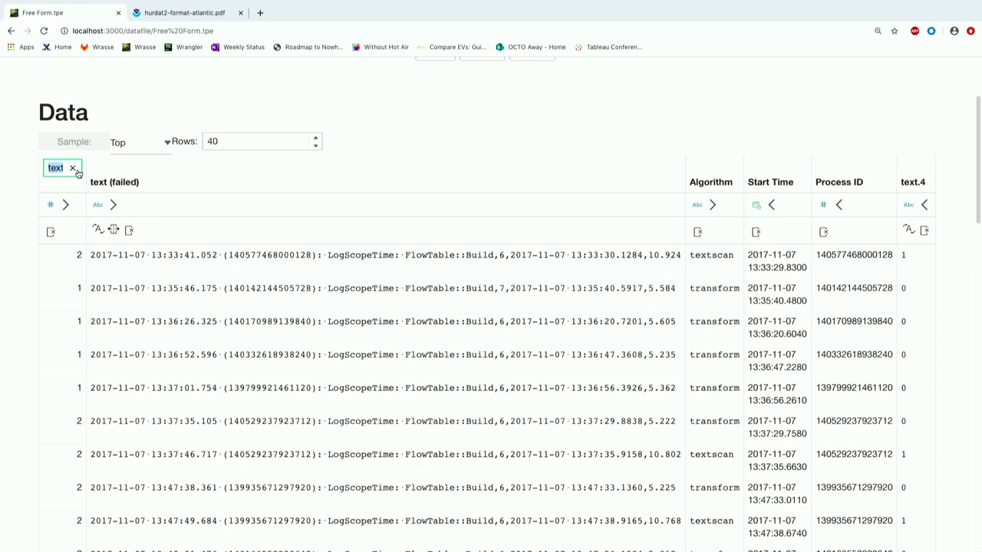
Name text.5 'Test Number', then try a CSV split of text (failed) and remove it.
type("Test Number")
key("Return")
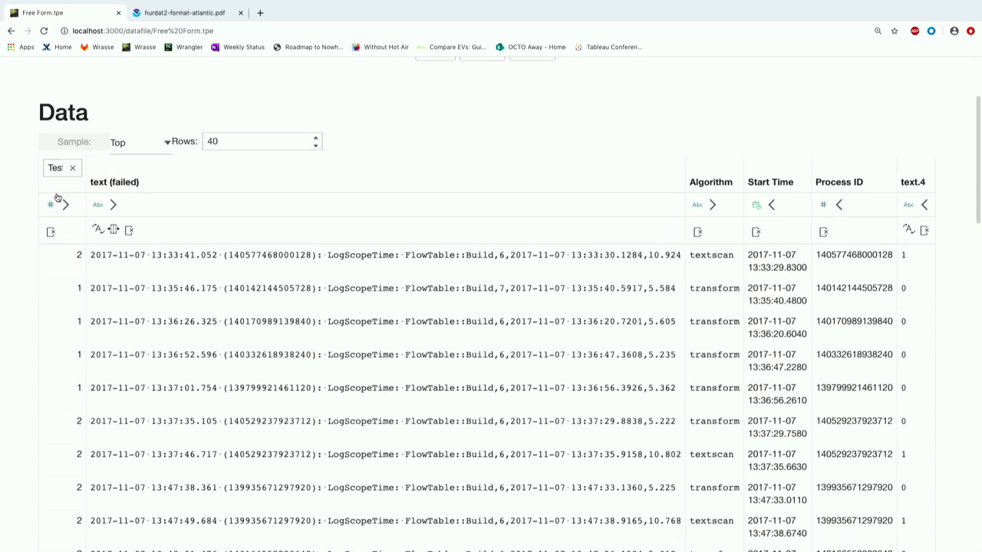
left_click(80, 230)
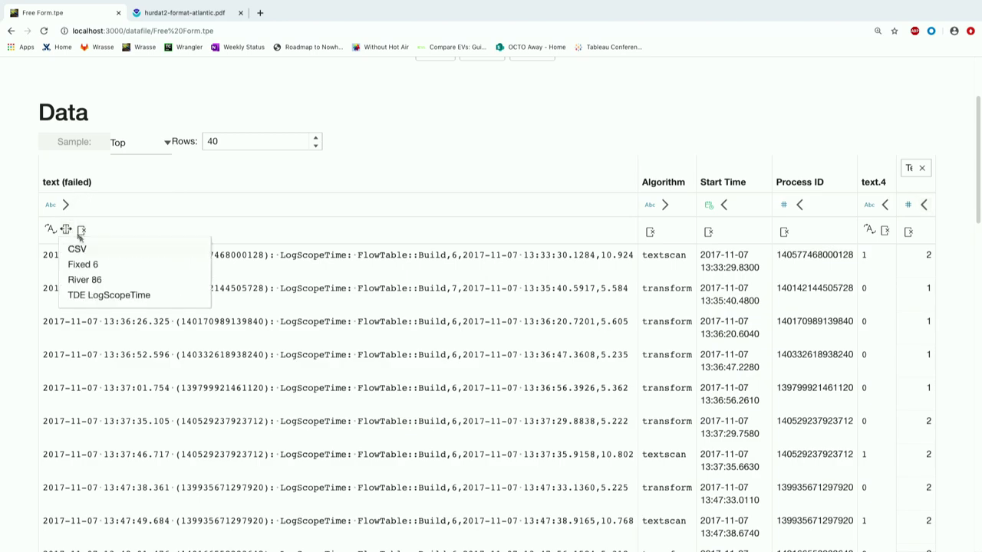
left_click(92, 249)
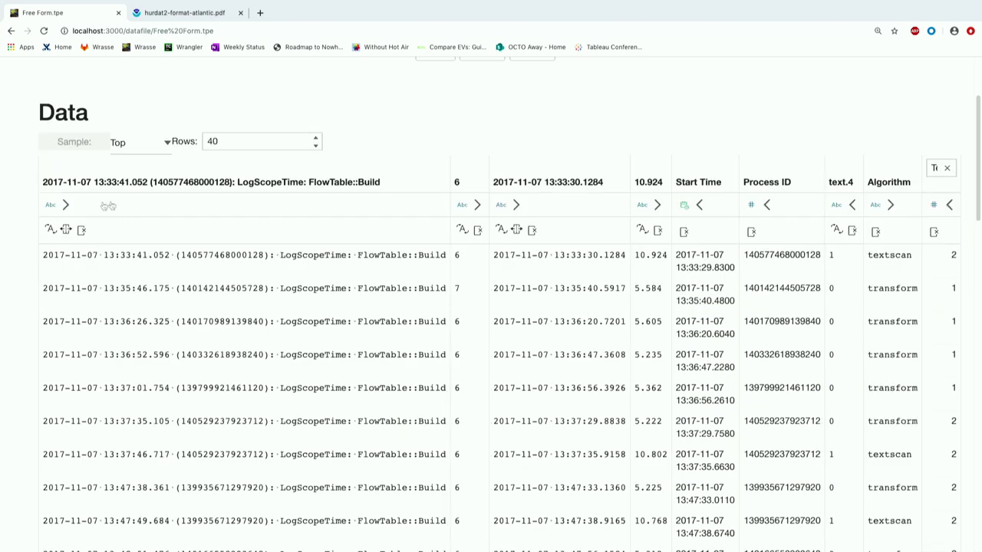
scroll(85, 224, "down", 15)
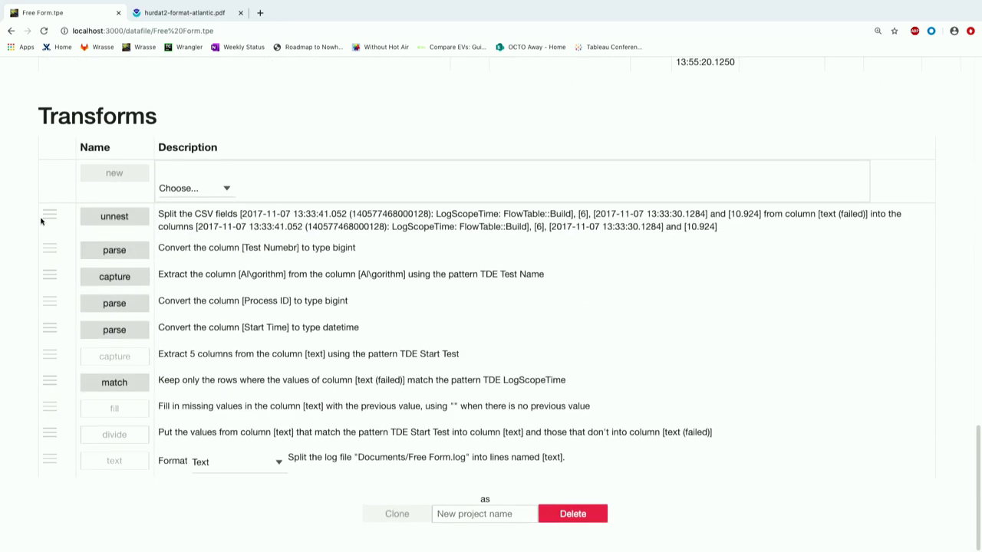
left_click(97, 225)
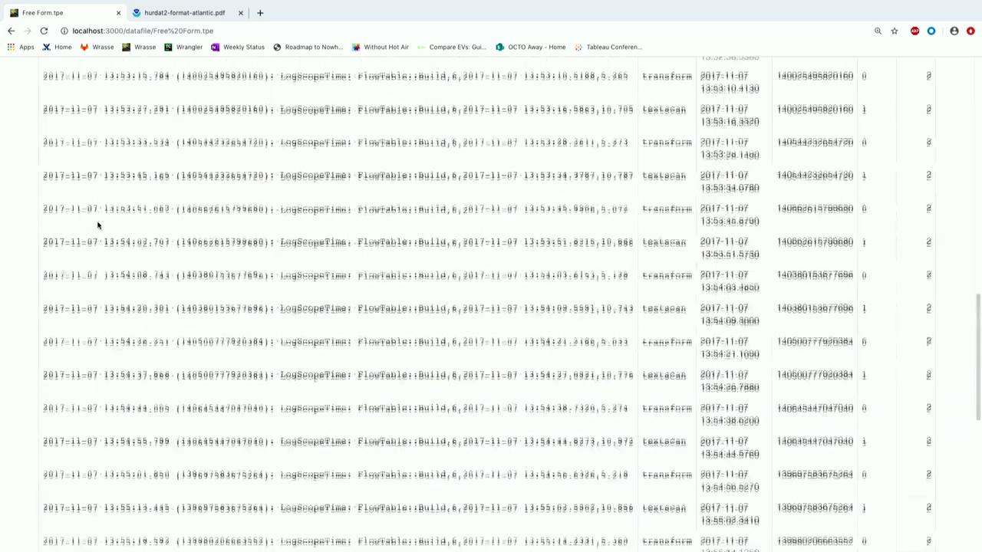
scroll(97, 224, "up", 20)
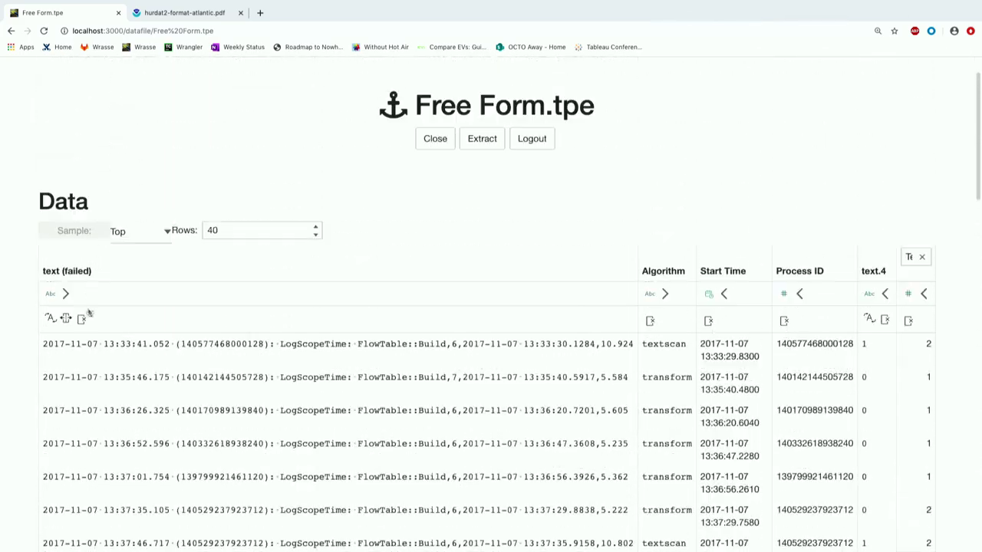
Split text (failed) with the TDE LogScopeTime pattern into timestamp, process ID and remainder.
left_click(67, 317)
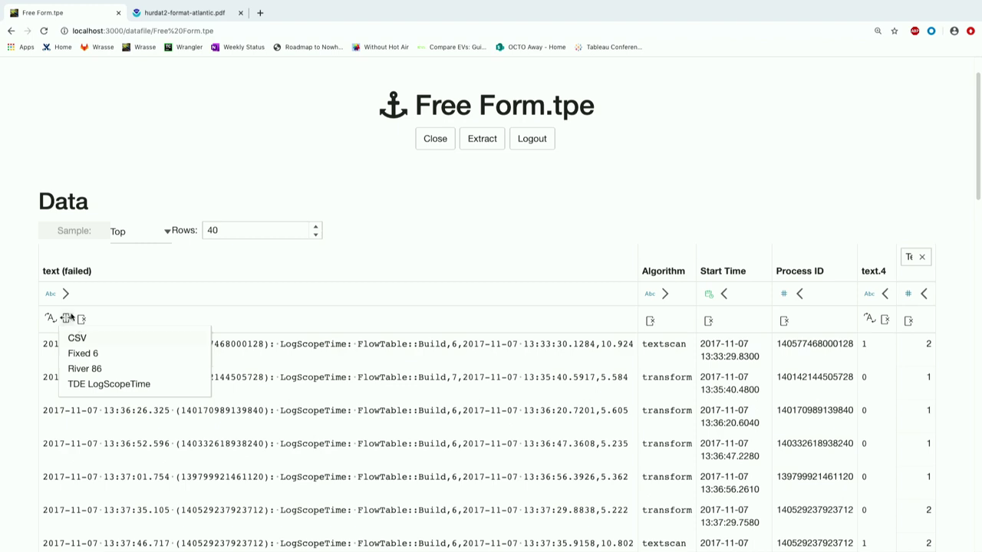
left_click(82, 384)
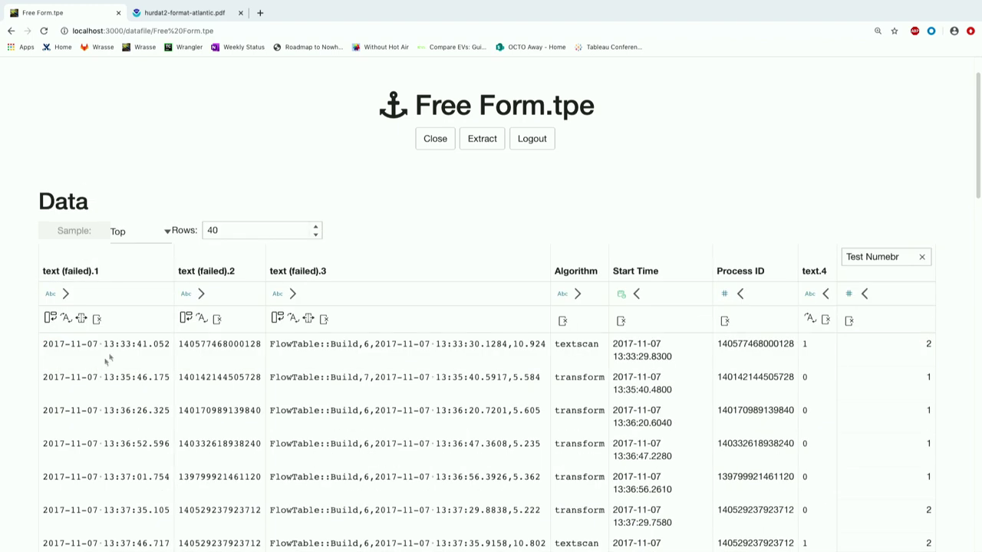
scroll(247, 300, "down", 1)
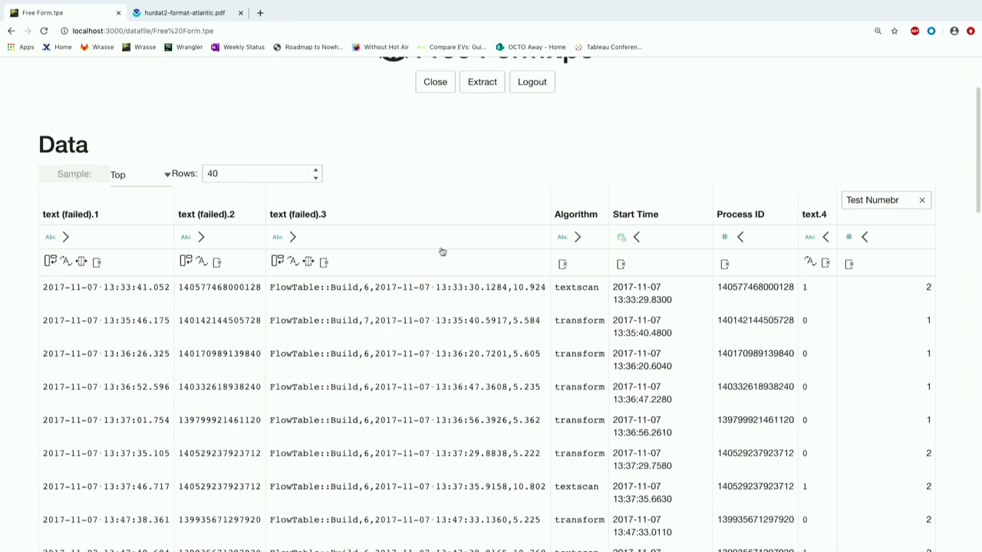
Split text (failed).3 into CSV fields and convert the column headed 6 to Integer.
left_click(309, 261)
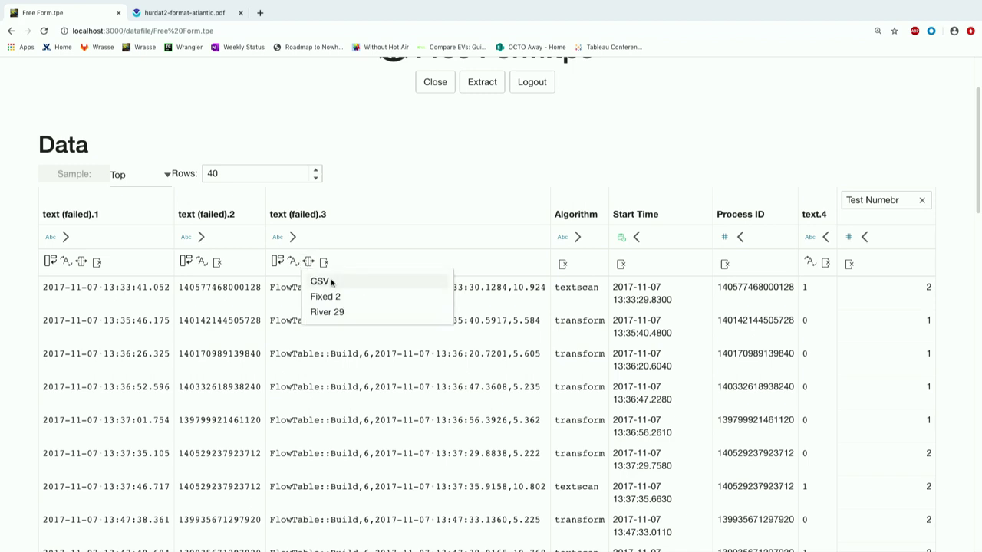
left_click(331, 283)
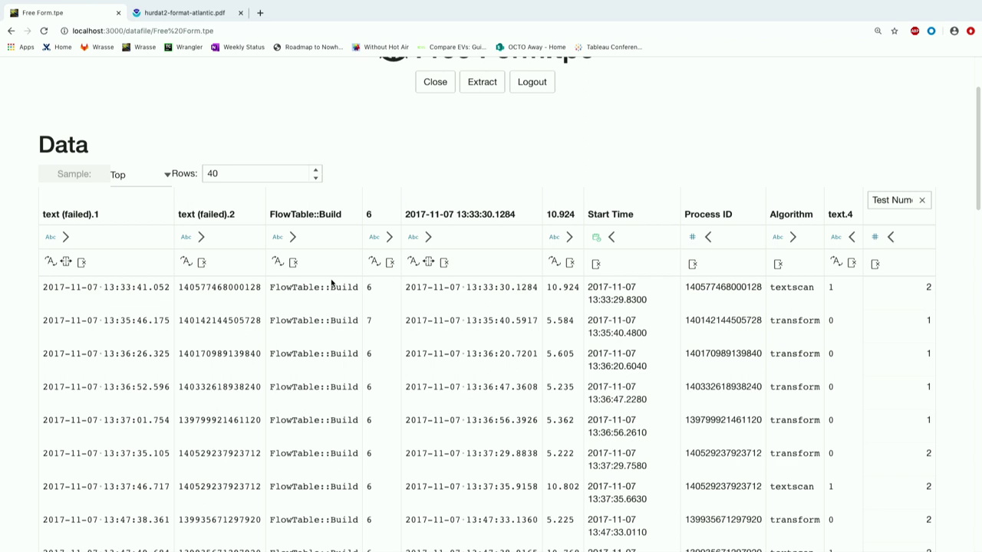
left_click(373, 262)
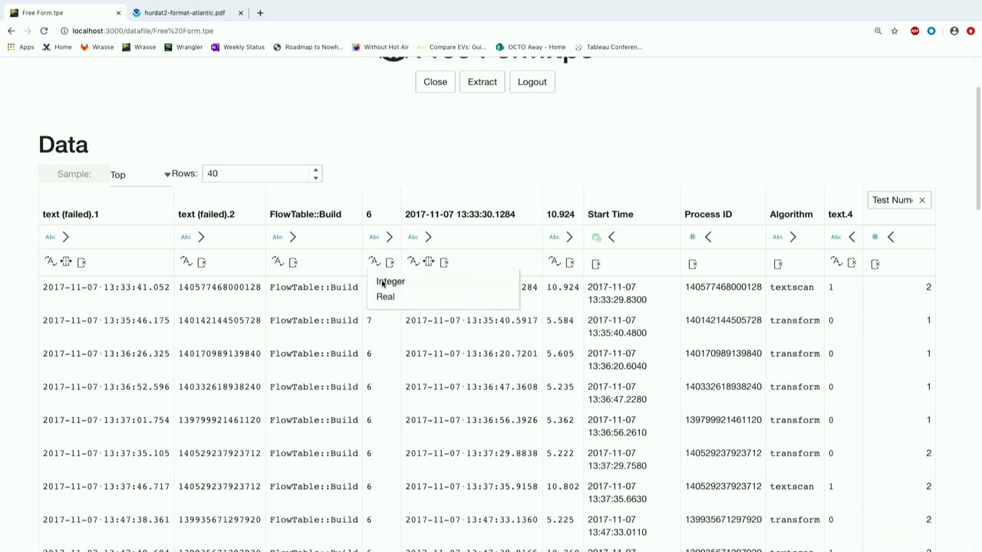
left_click(382, 282)
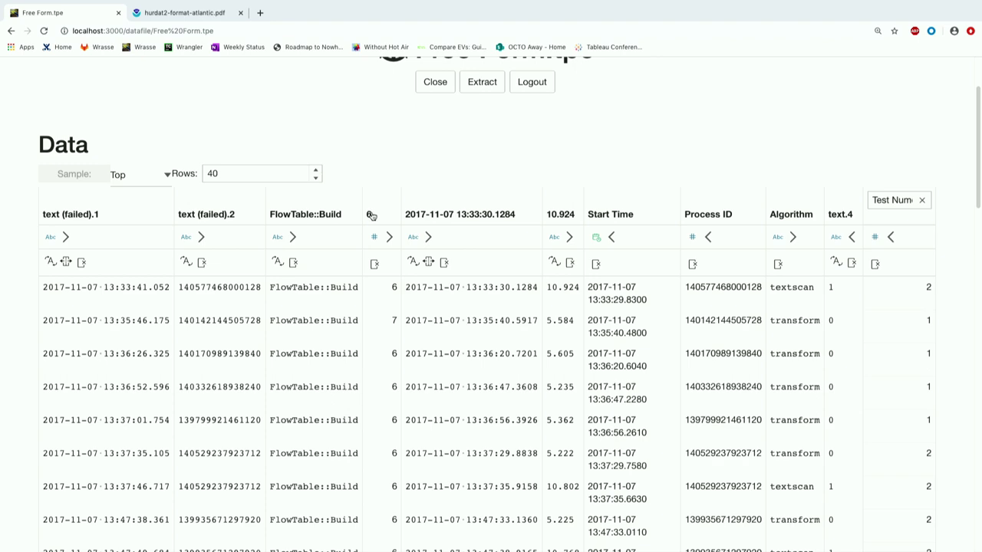
scroll(404, 198, "up", 1)
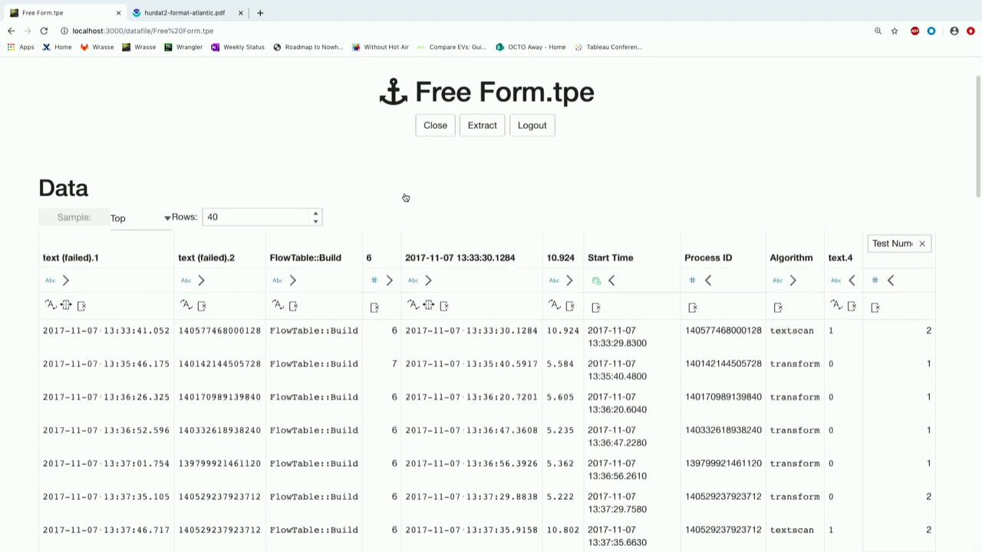
Rename column 6 to Column Count and move it to the end of the table.
left_click(371, 261)
type("Colu")
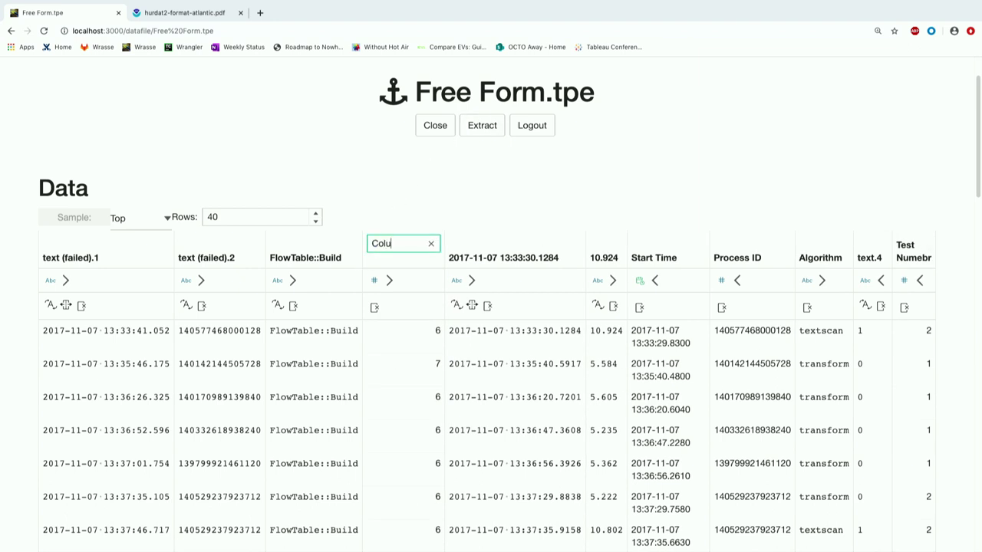
type("mn Count")
key("Return")
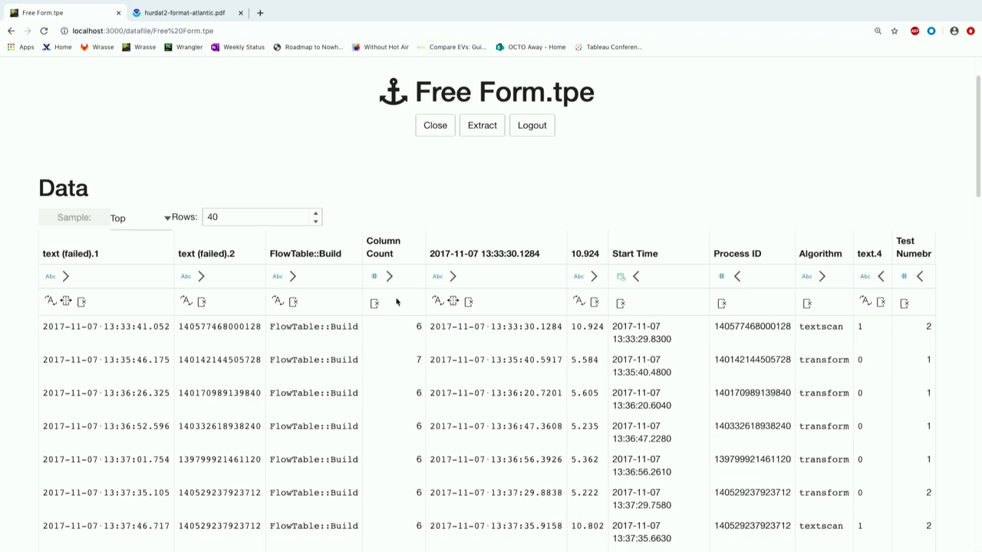
left_click(389, 276)
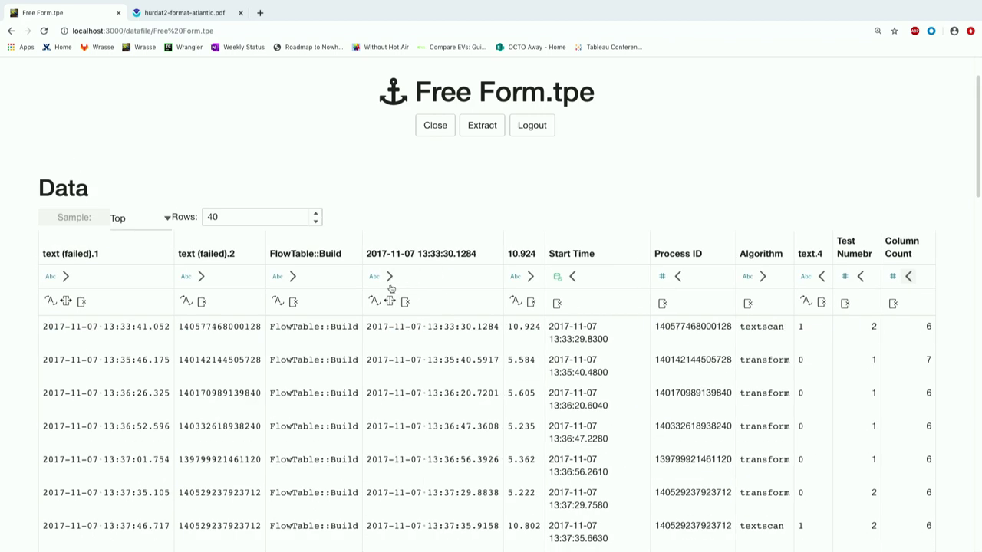
left_click(405, 254)
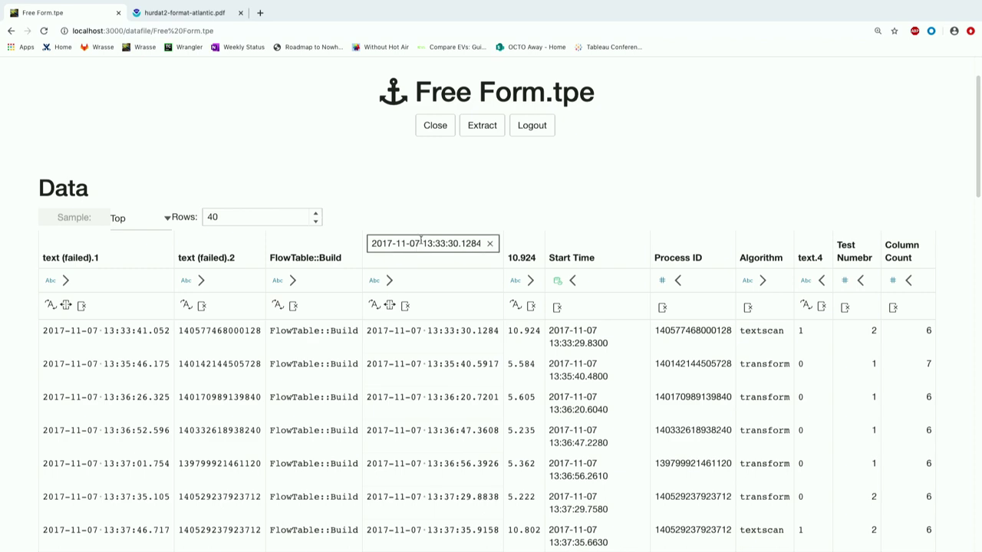
type("Begin")
key("Return")
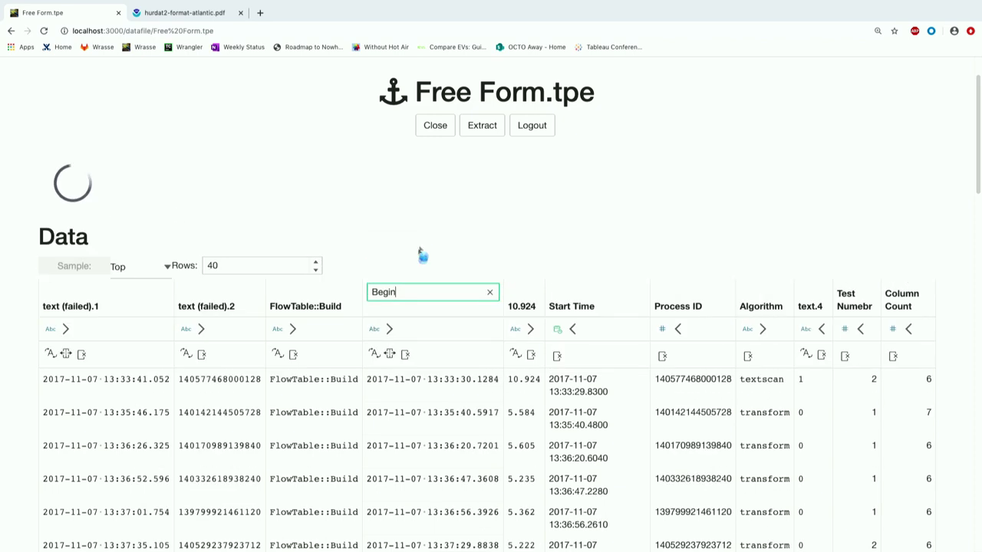
left_click(374, 301)
left_click(387, 322)
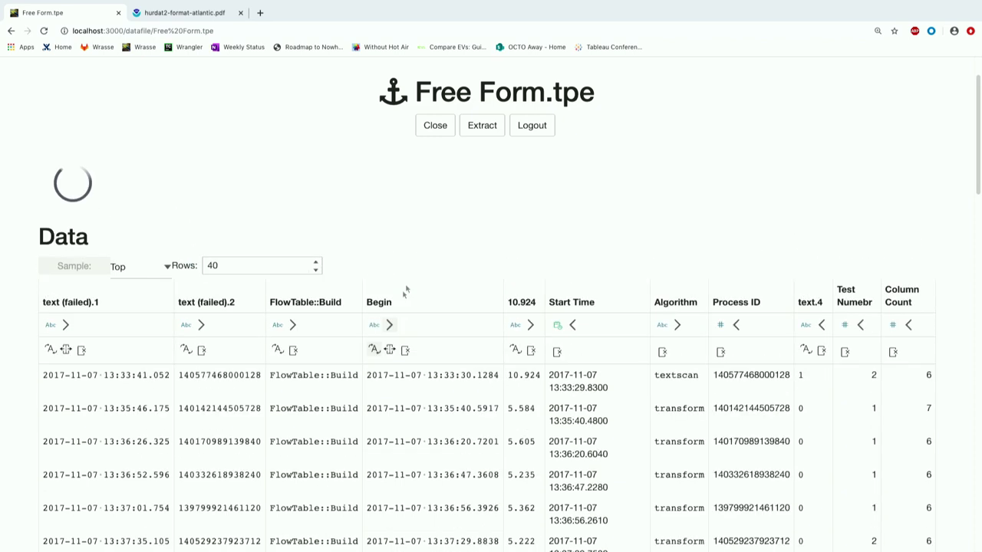
Rename the 10.924 column to Duration (s), make it Real, and move it to the end.
left_click(385, 255)
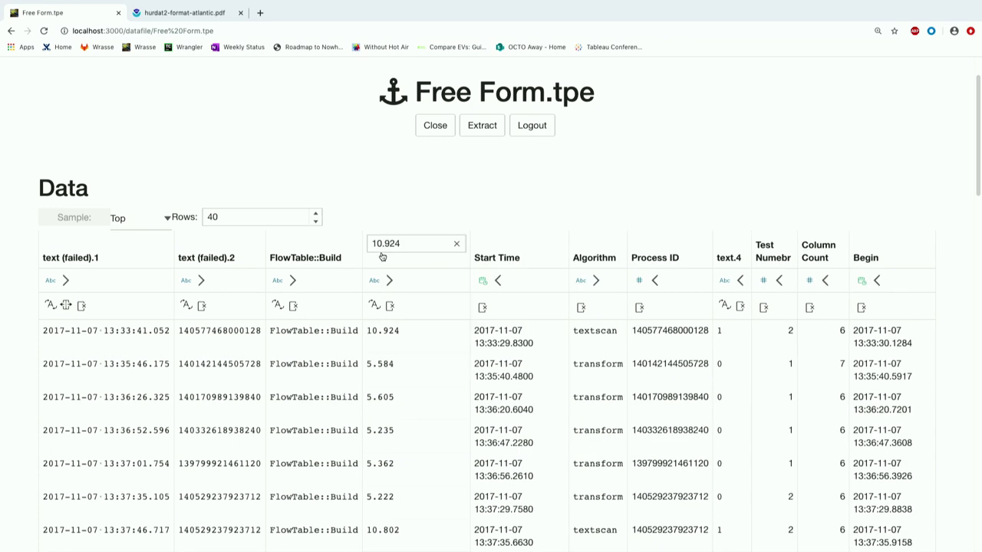
type("Duration (s")
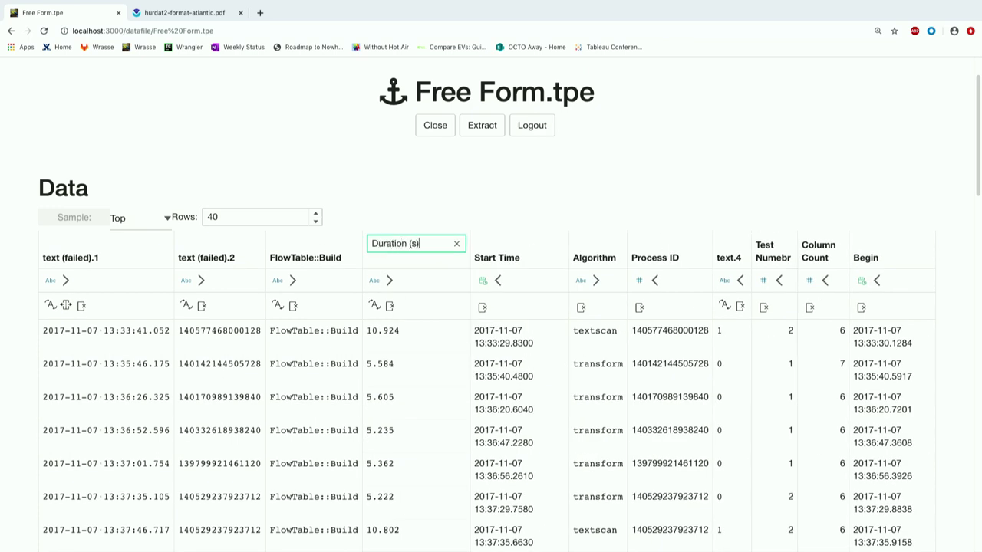
key("Return")
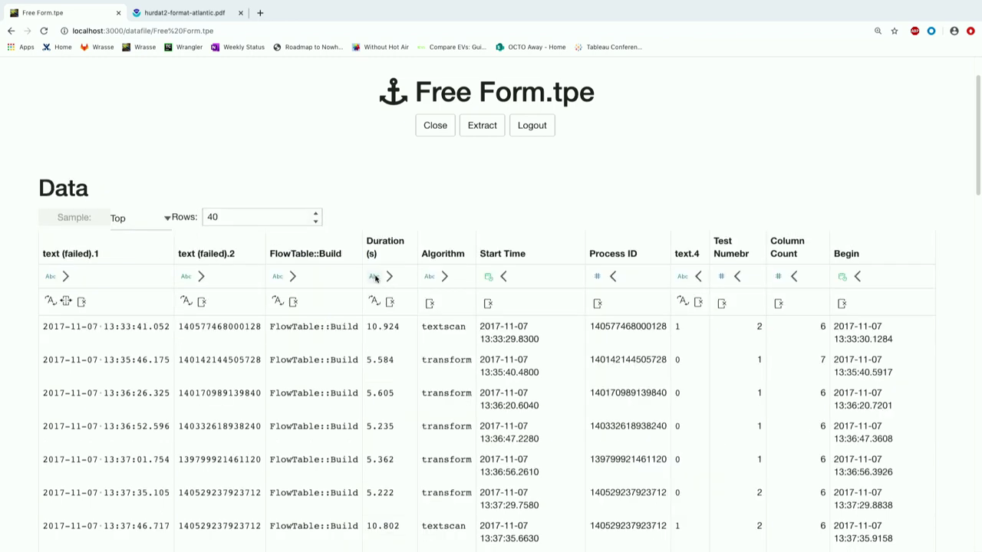
left_click(375, 300)
left_click(385, 320)
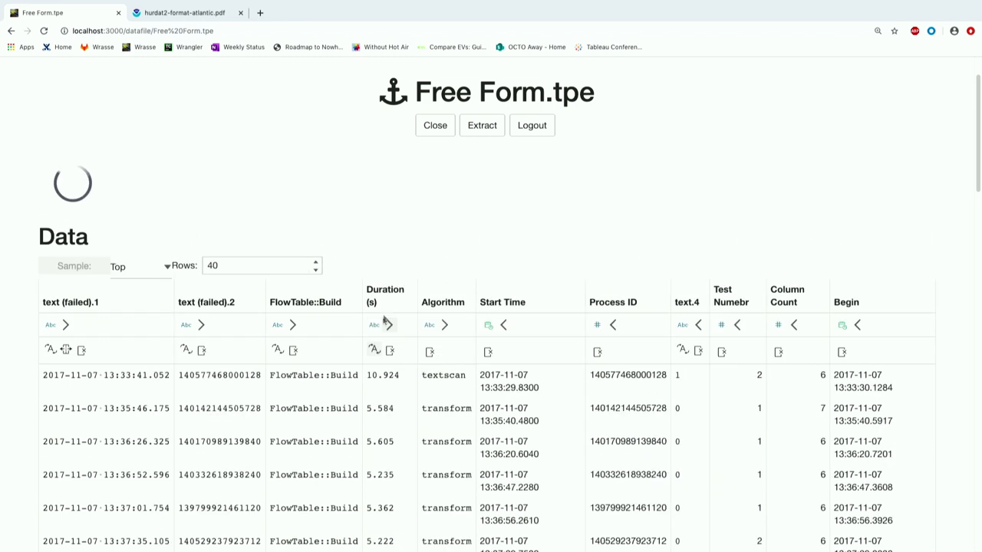
left_click(390, 277)
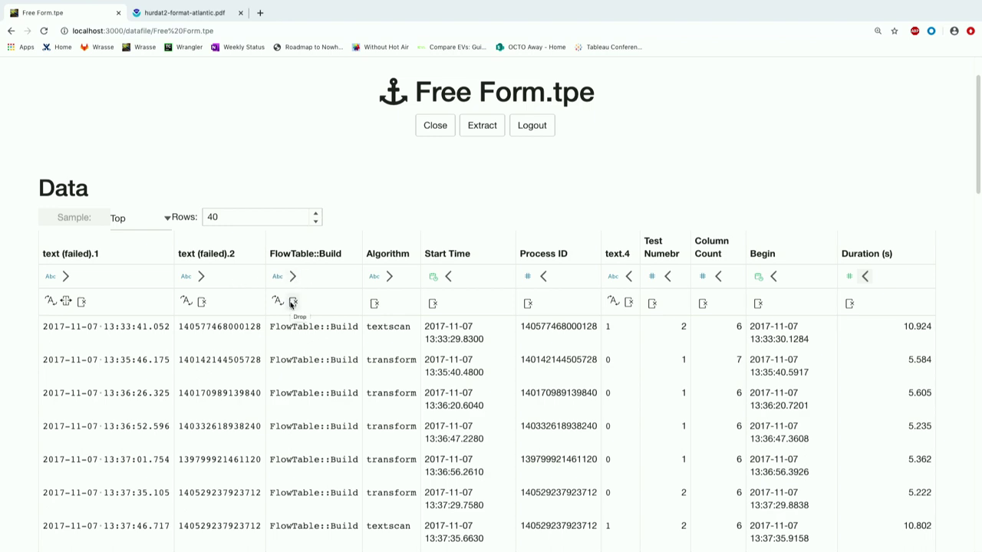
Drop FlowTable::Build and turn text (failed).2 into an Integer column named Thread ID.
left_click(292, 303)
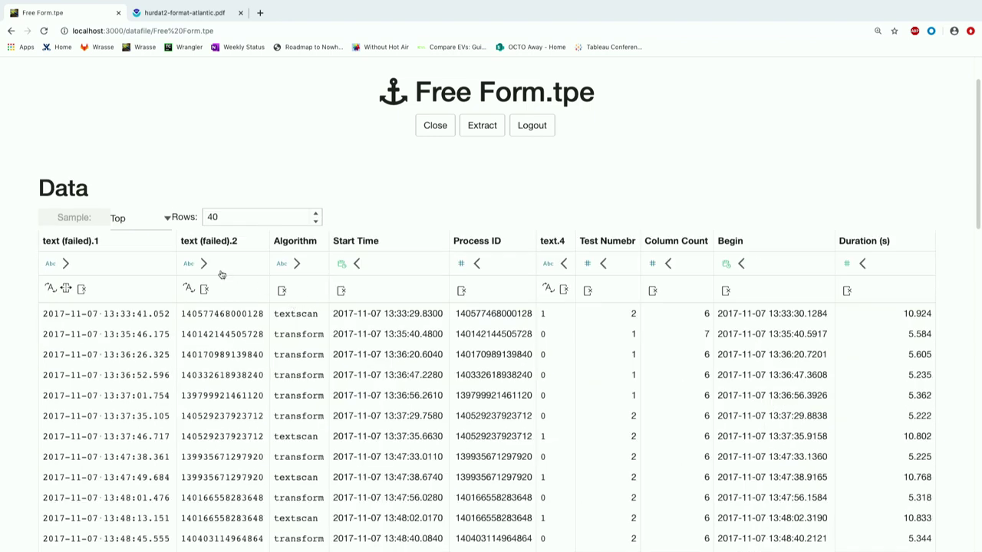
left_click(218, 241)
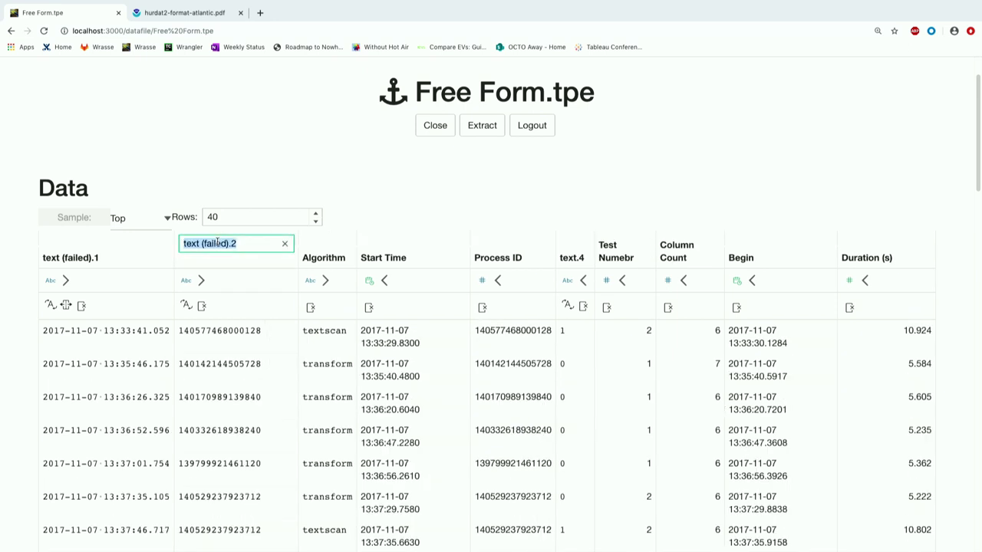
type("Rthread ")
type("ID")
key("Home")
key("Delete")
key("Delete")
type("T")
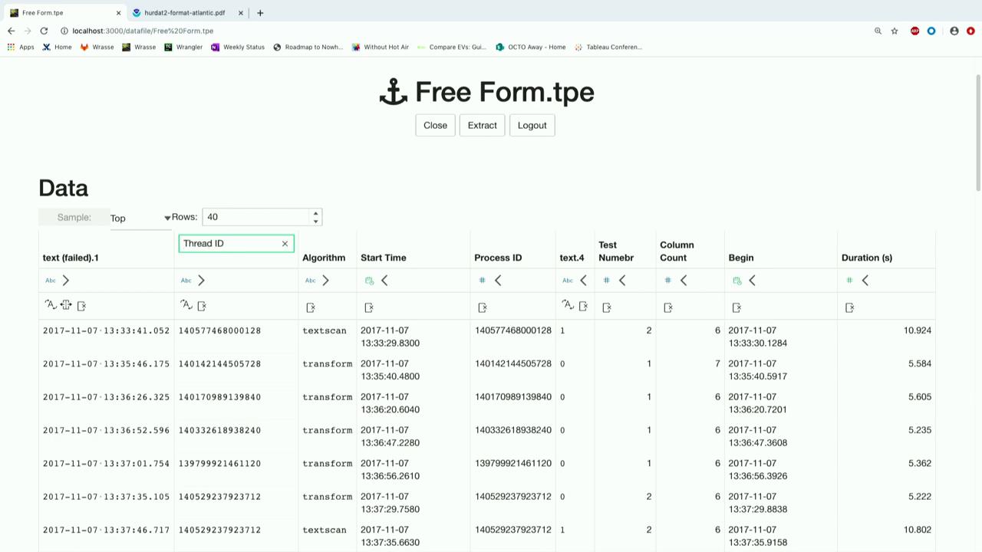
key("Return")
left_click(187, 288)
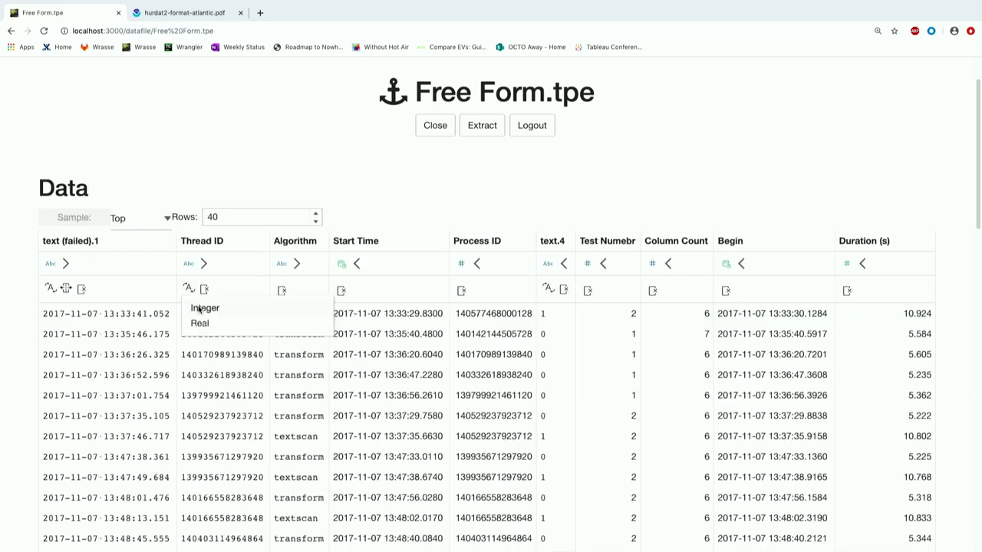
left_click(201, 307)
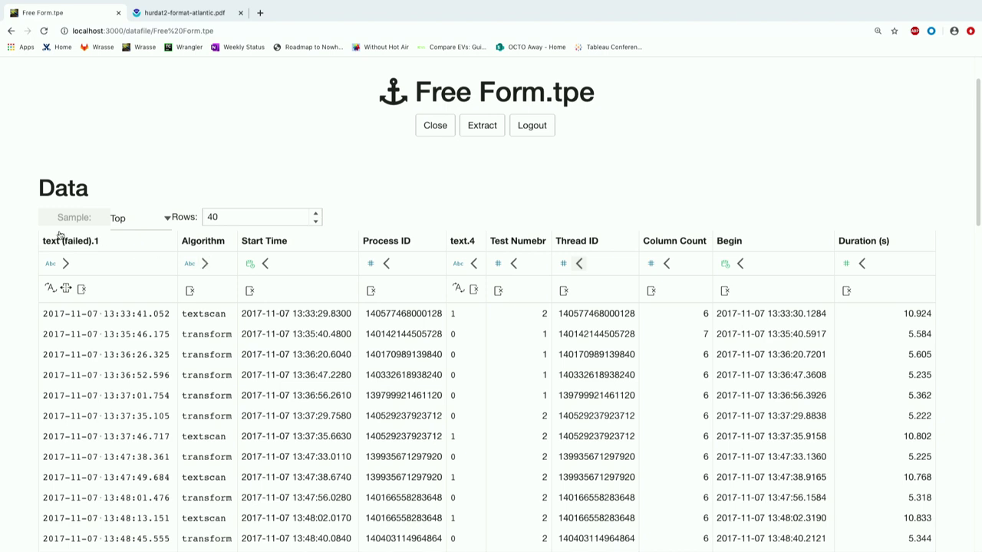
Rename text (failed).1 to End as date and time, and move Algorithm to the end.
left_click(53, 242)
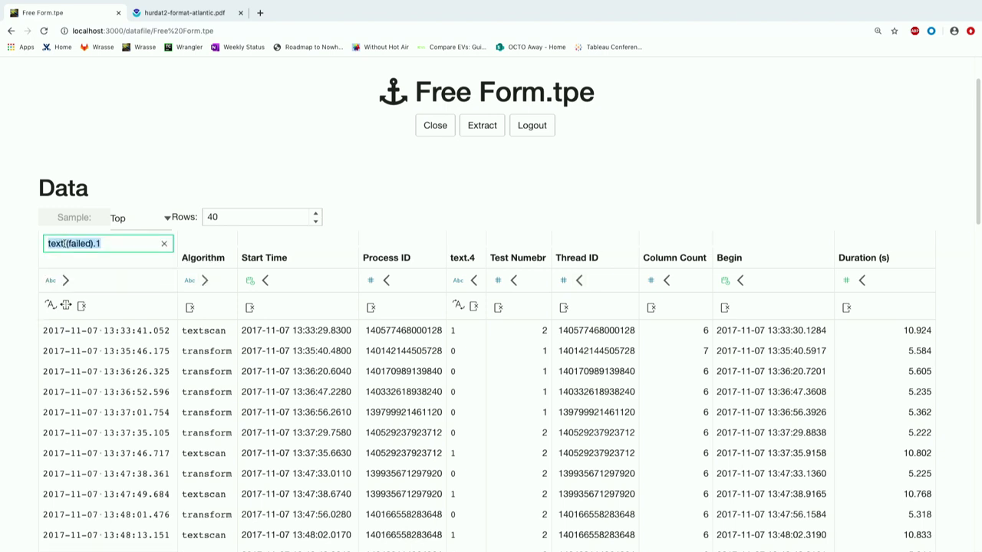
type("End")
key("Return")
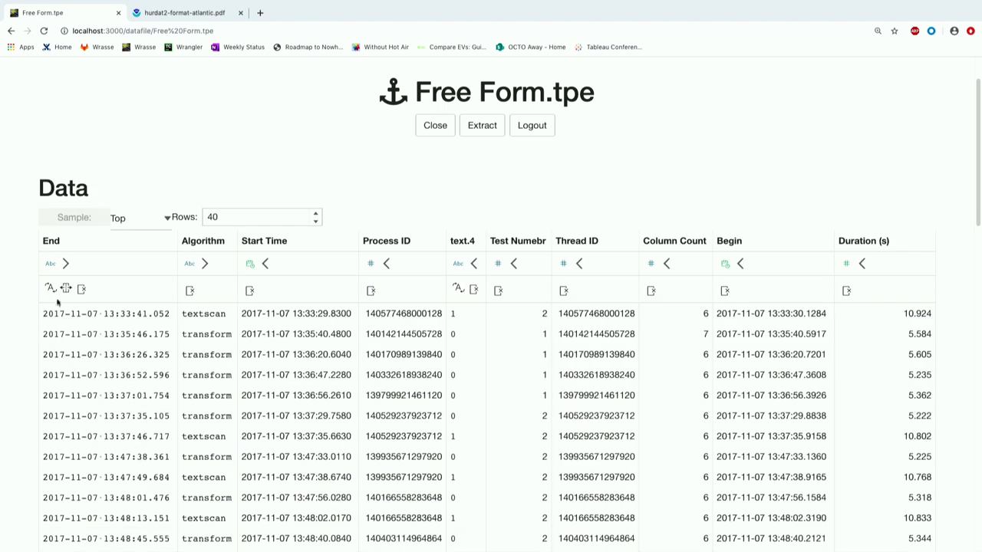
left_click(51, 288)
left_click(66, 307)
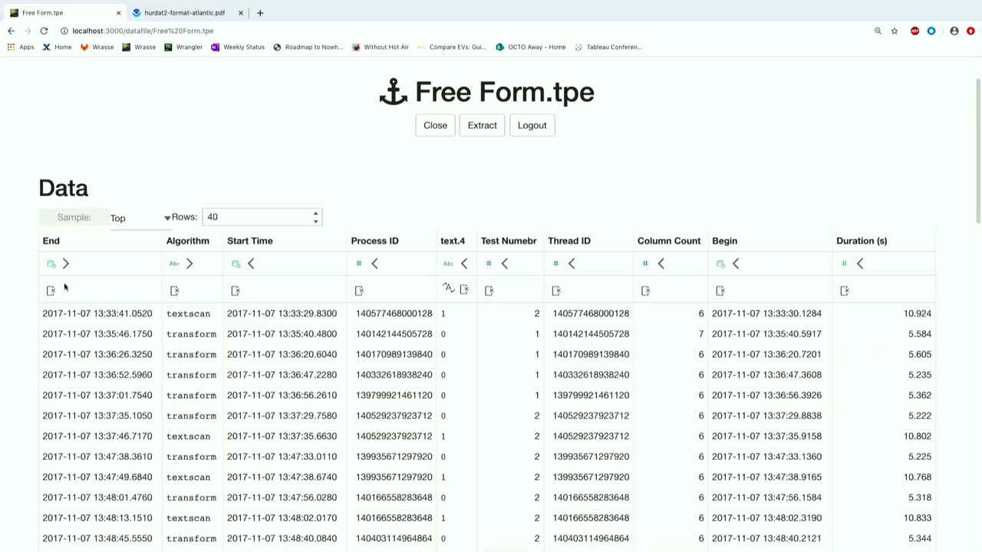
left_click(68, 264)
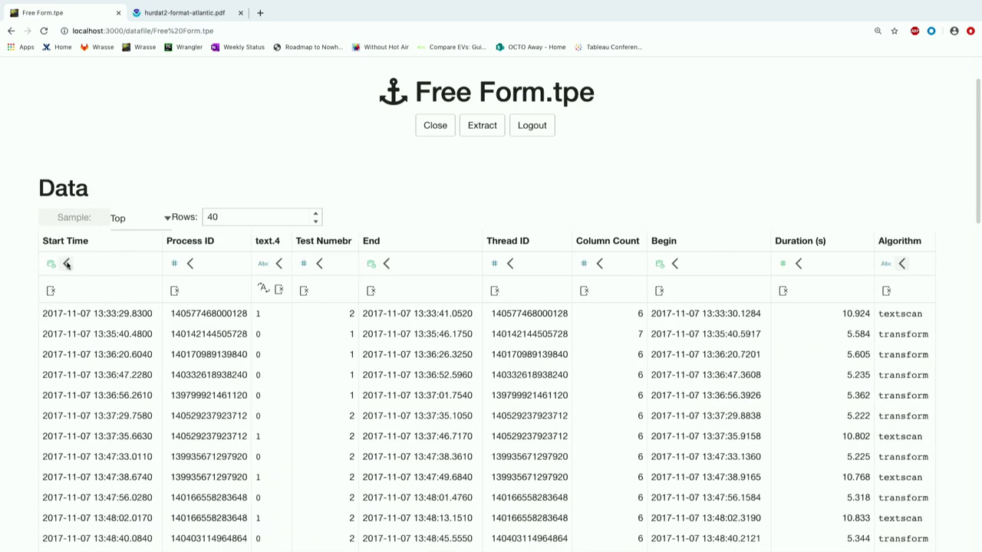